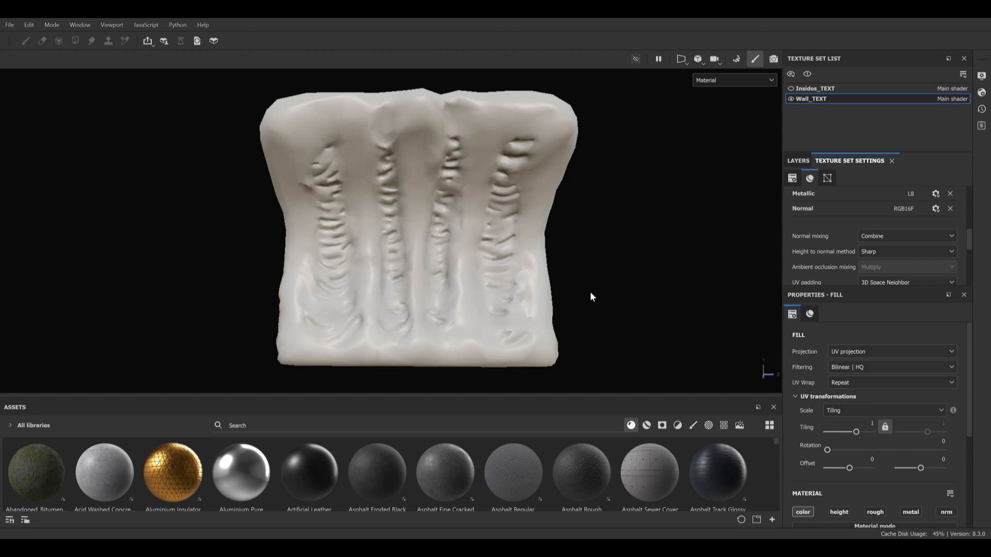
Switch the wall model from painting mode to mesh map baking mode
alt+drag(597, 231, 621, 239)
alt+middle_drag(622, 239, 606, 258)
alt+right_drag(606, 259, 596, 239)
alt+middle_drag(595, 239, 599, 230)
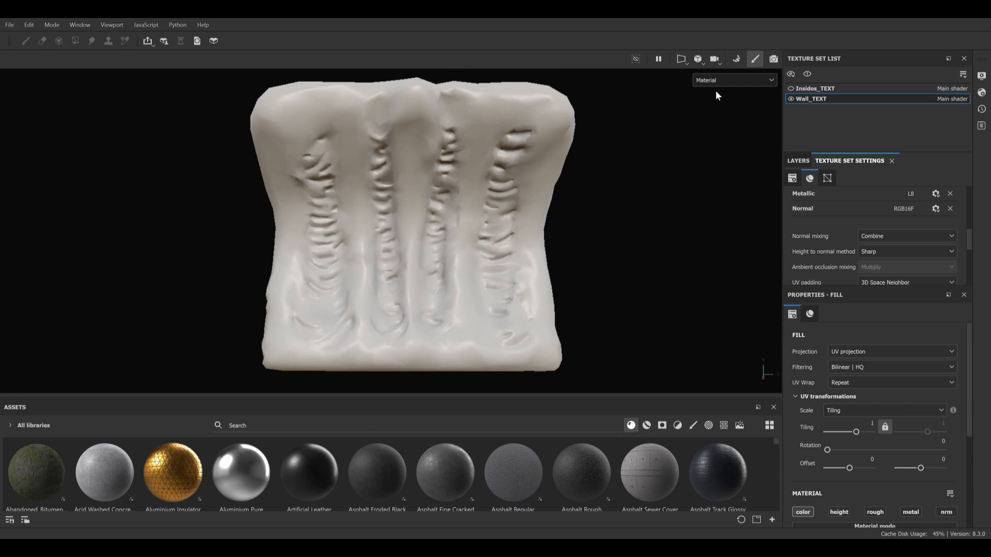
click(735, 58)
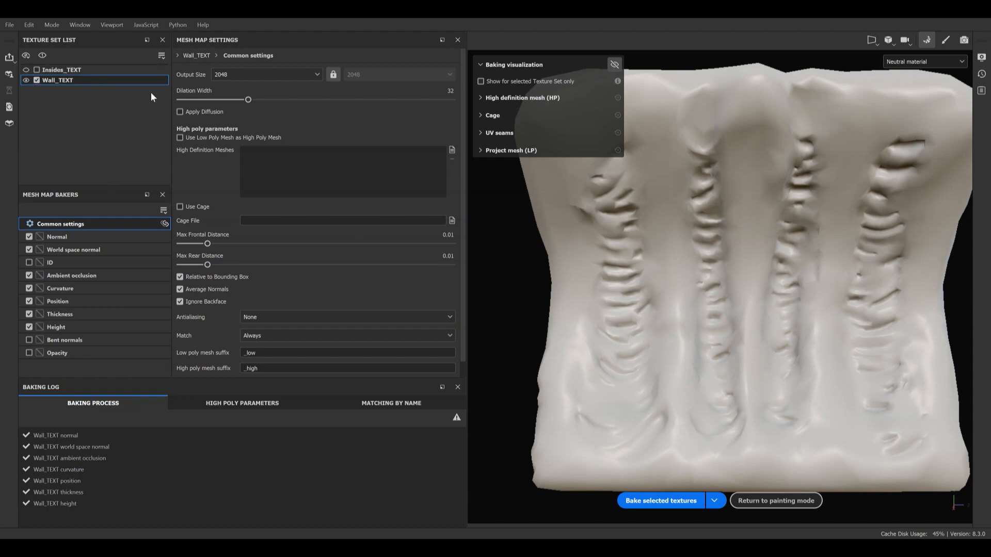
Preview the baking visualization overlay on the wall mesh, and turn it off again
click(615, 64)
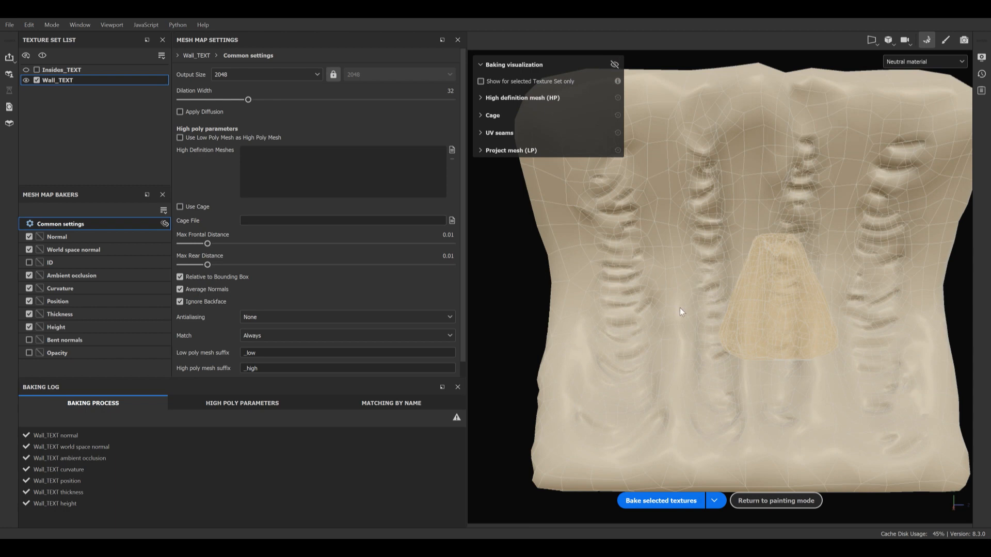
click(613, 65)
alt+drag(624, 268, 640, 286)
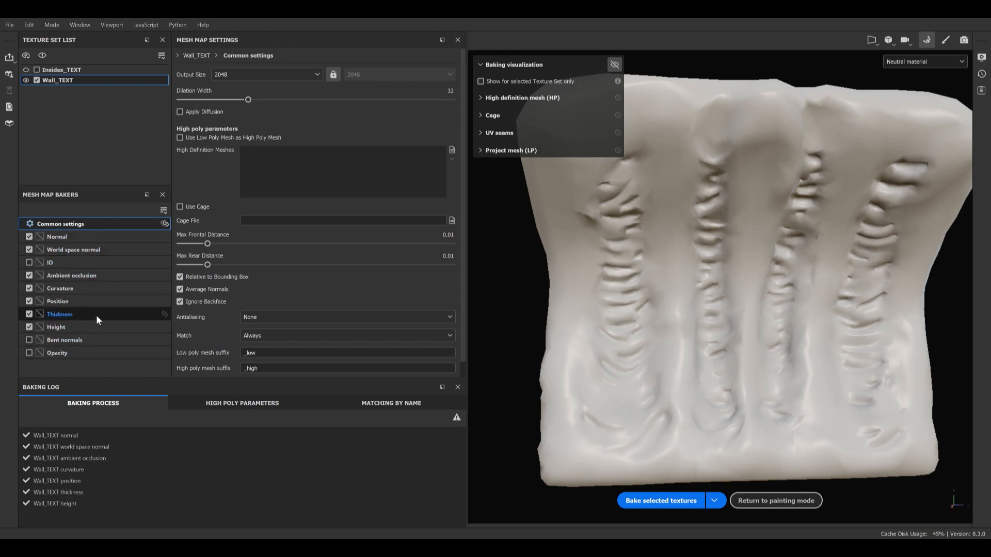
Exclude World space normal, Ambient occlusion, Curvature, Position, Thickness and Height from the bake, keeping only Normal
click(29, 250)
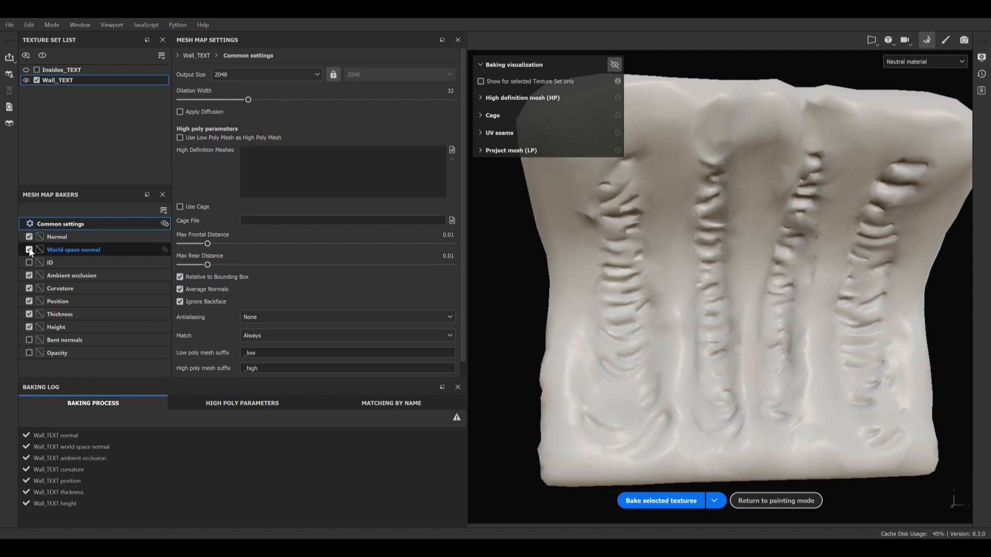
click(29, 276)
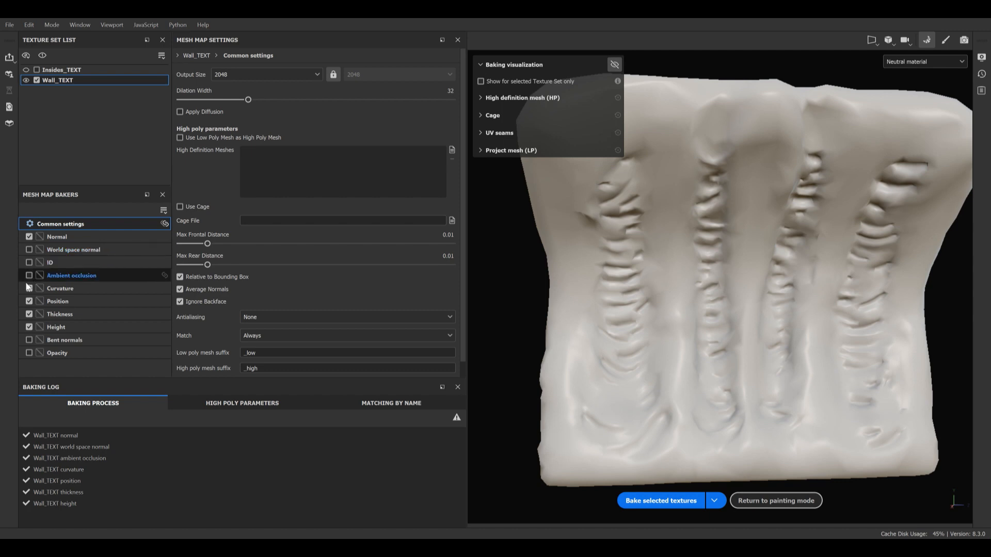
click(29, 289)
click(29, 302)
click(28, 314)
click(29, 327)
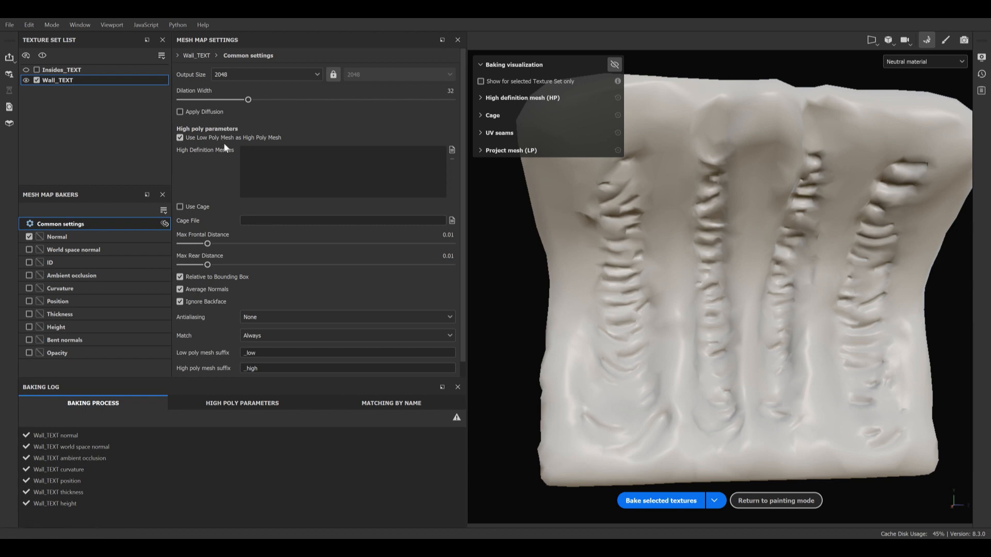
Disable using the low poly mesh as the high poly mesh, and start browsing for a high definition mesh file
click(179, 137)
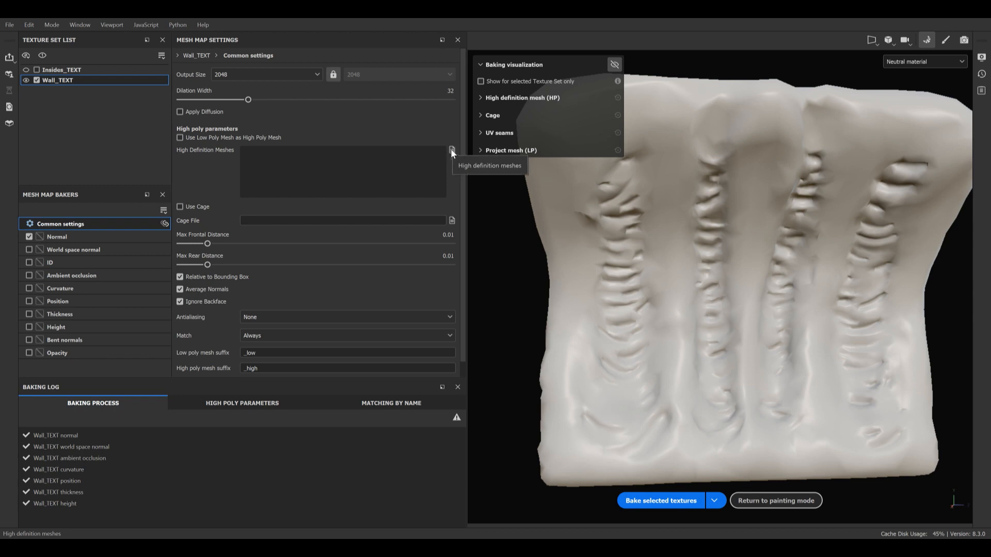
click(452, 150)
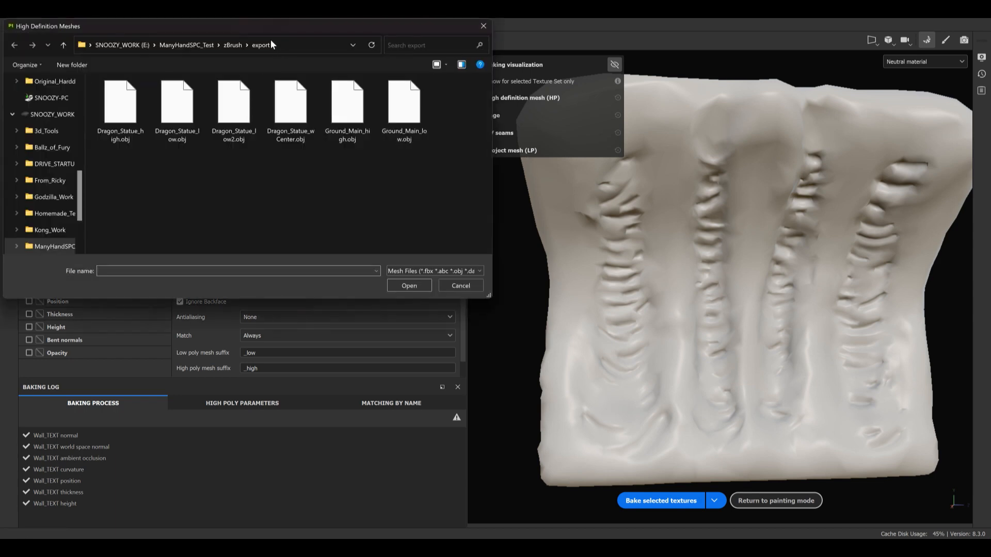
drag(292, 30, 453, 83)
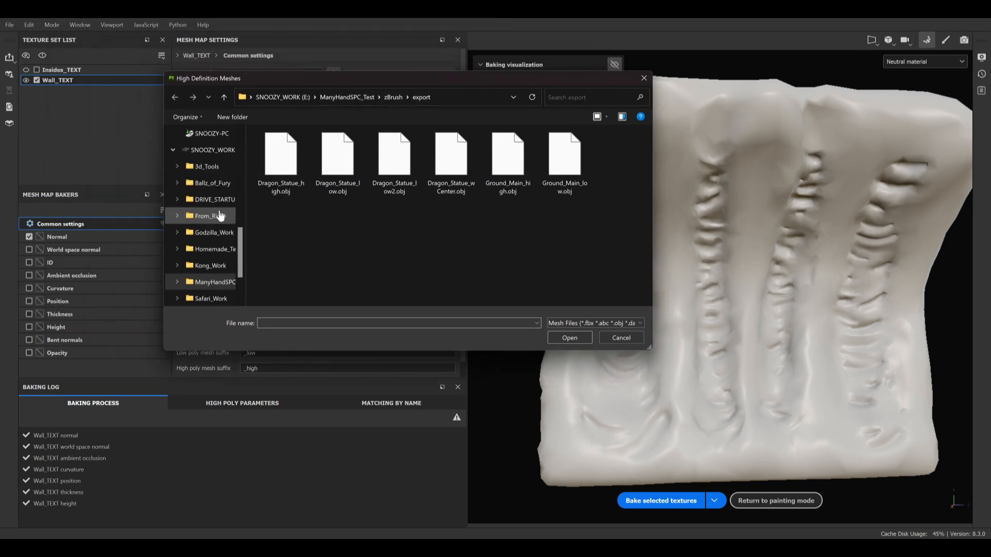
scroll(220, 217, up, 3)
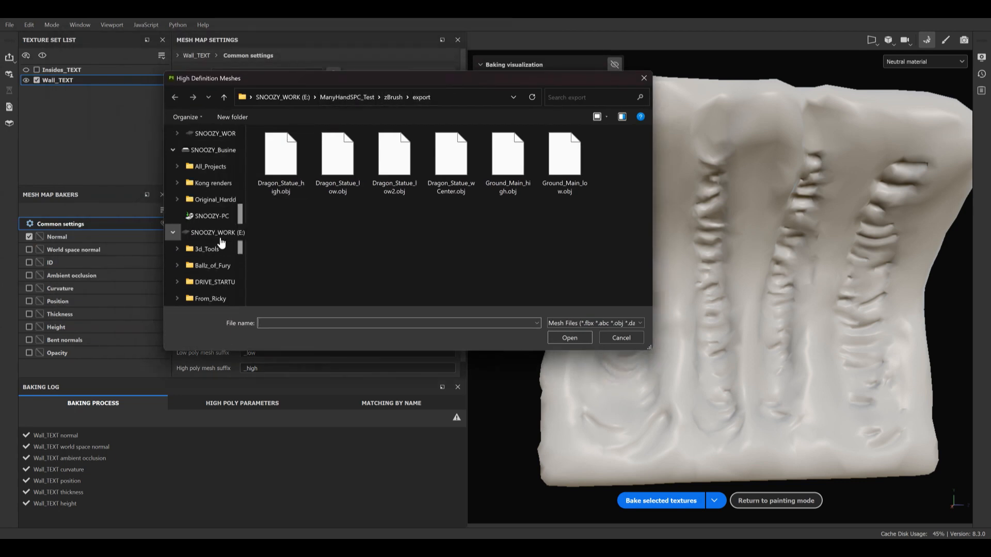
Load Insides_Wall_high.obj from the Export folder under Entire_Scenes, Serpent_Insides, zBrush as the high definition mesh
click(212, 167)
double_click(305, 149)
double_click(297, 149)
double_click(286, 150)
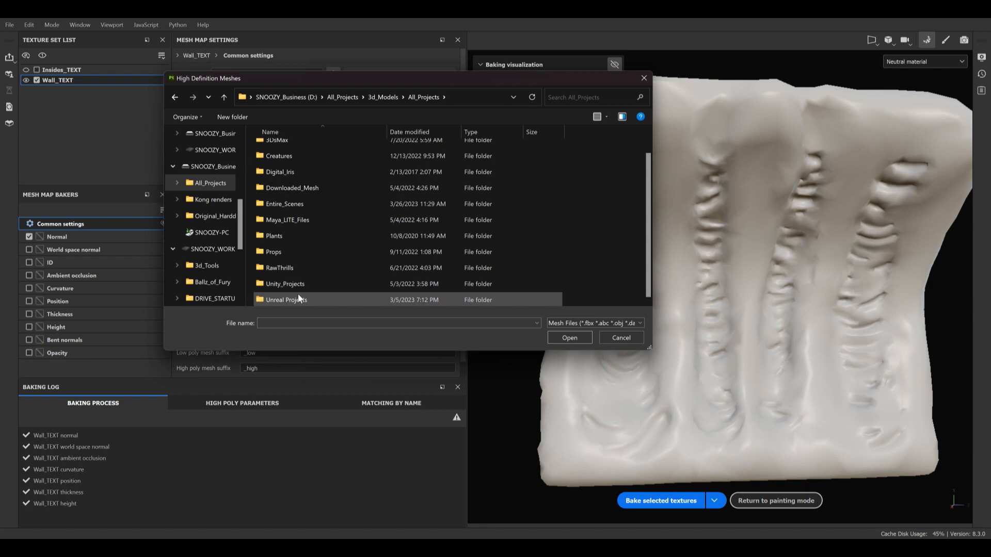
double_click(285, 204)
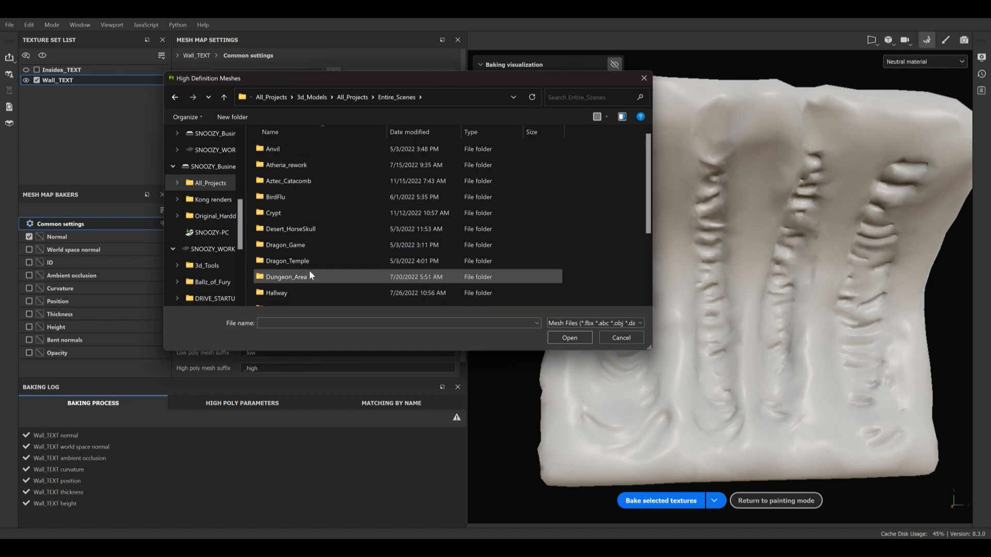
double_click(287, 252)
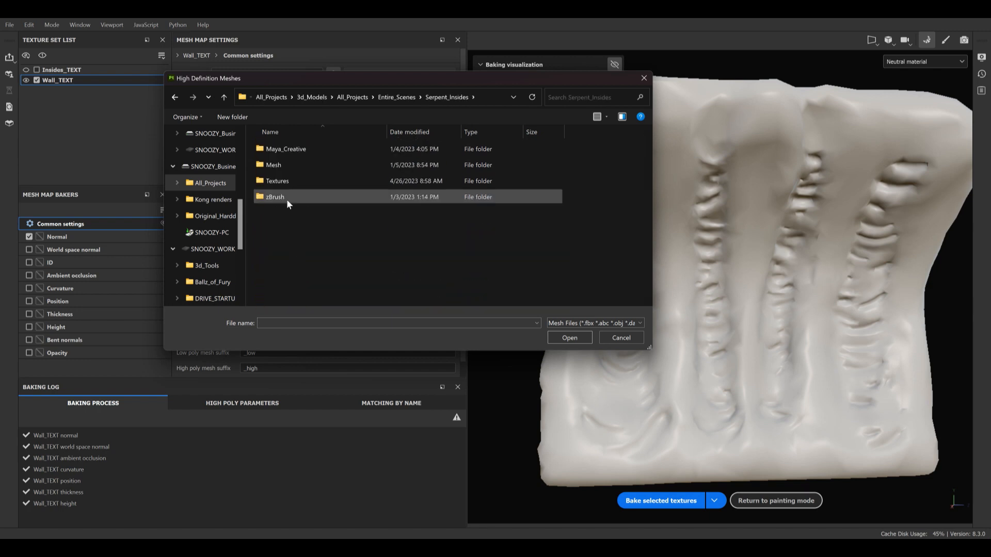
double_click(285, 197)
double_click(293, 148)
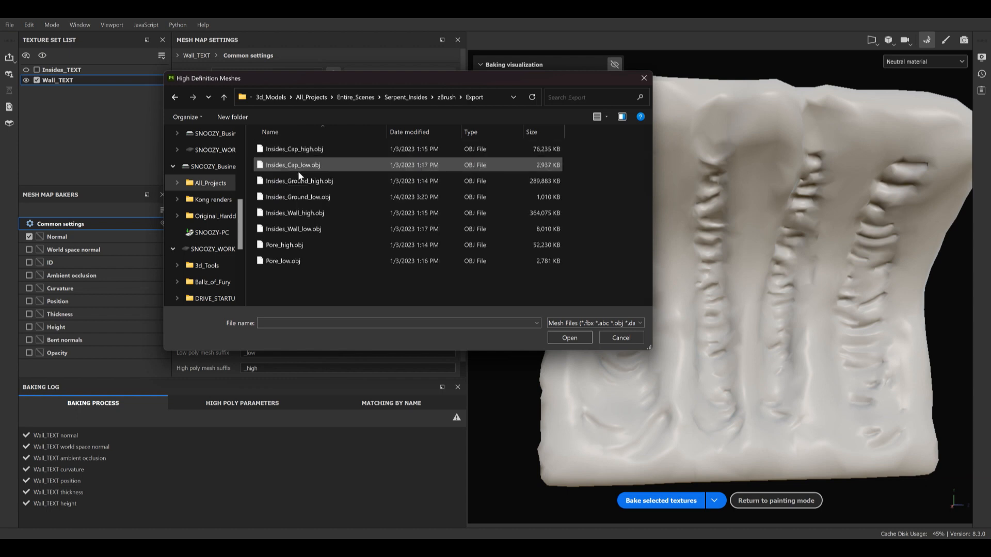
click(314, 213)
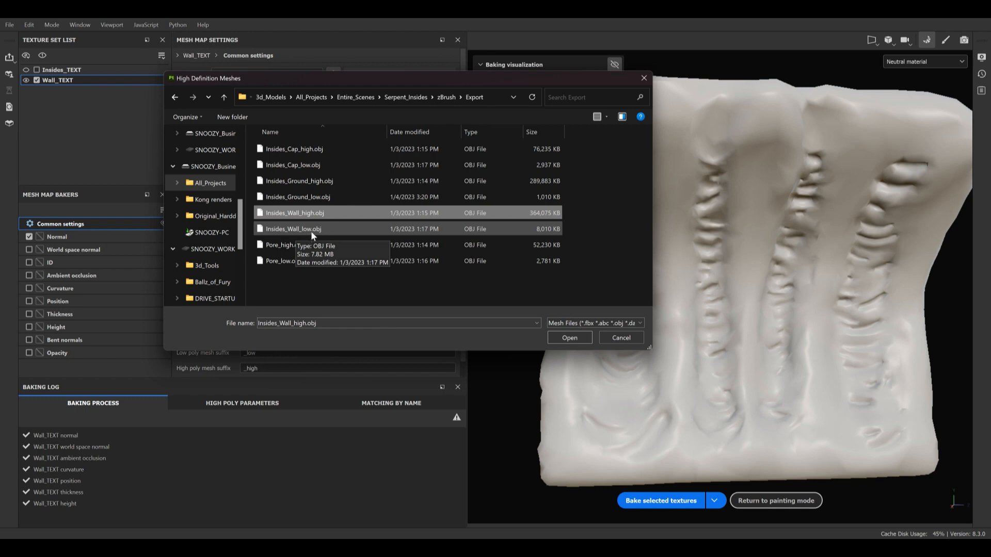
click(570, 337)
Check the low and high poly mesh suffixes, and bake the normal map for Wall_TEXT
drag(262, 355, 212, 357)
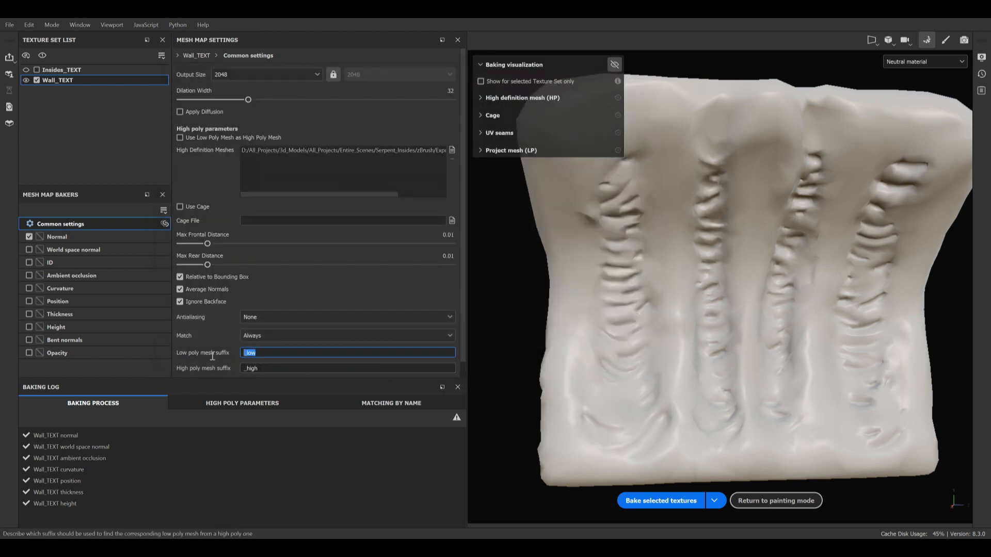
key(Tab)
key(shift+Tab)
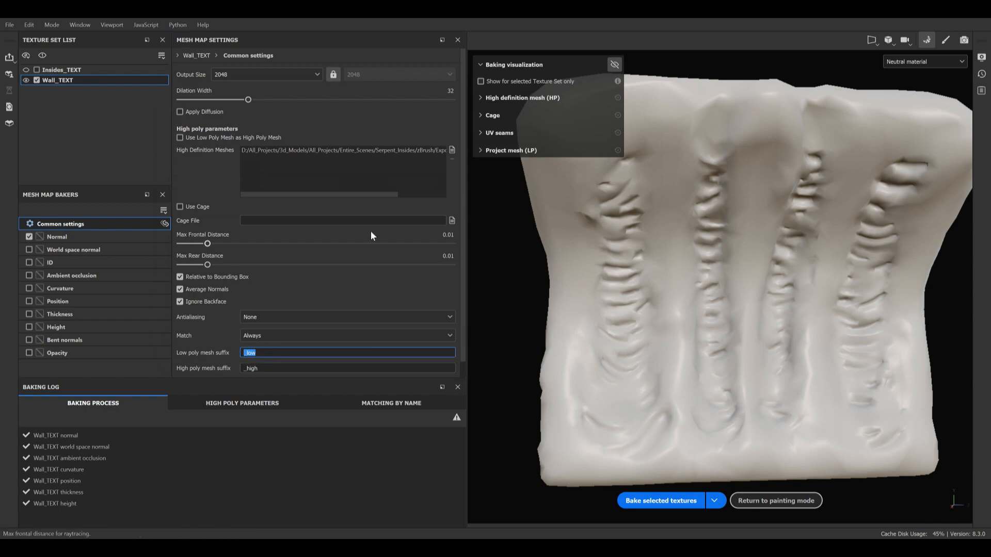
click(206, 179)
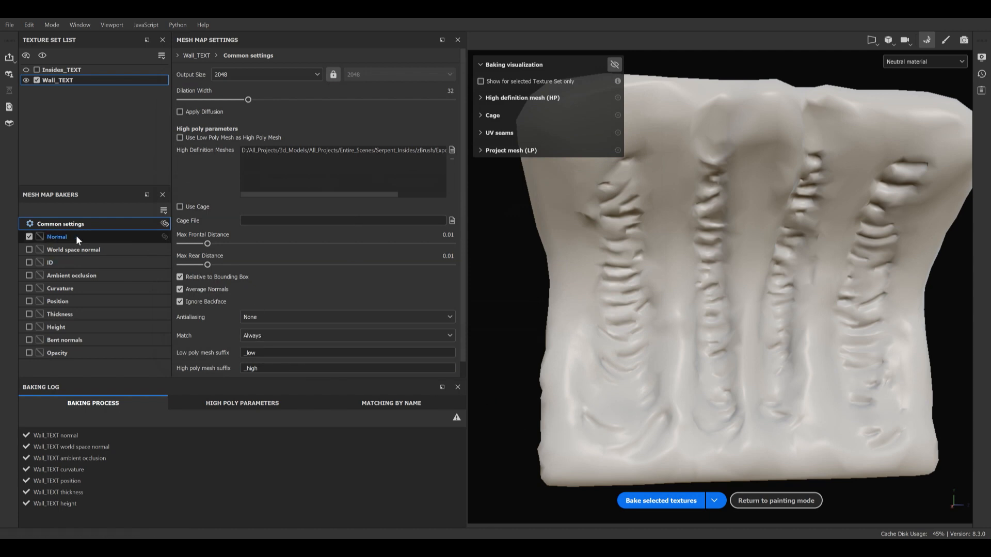
click(662, 502)
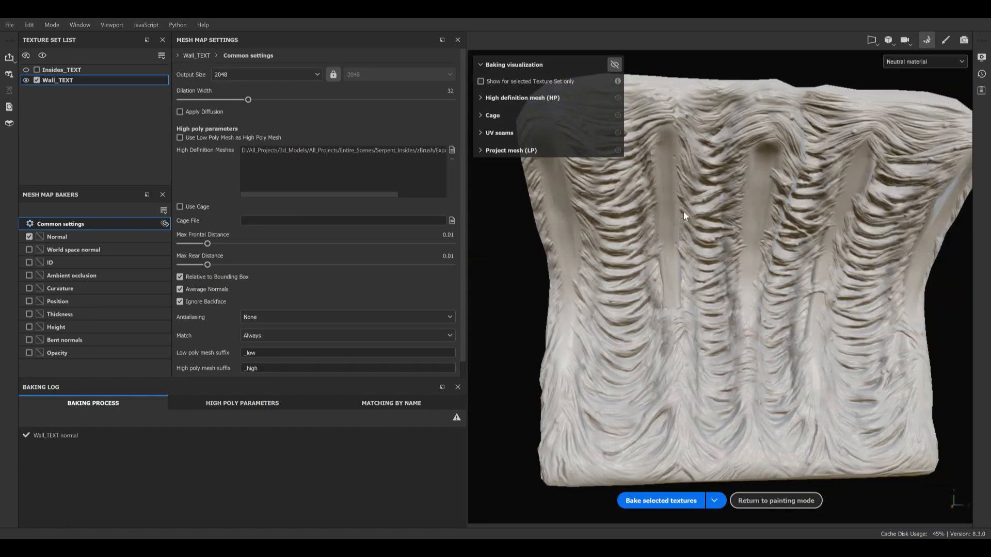
Bake World space normal, Ambient occlusion, Curvature, Position, Thickness and Height maps for Wall_TEXT, leaving Normal out
click(29, 237)
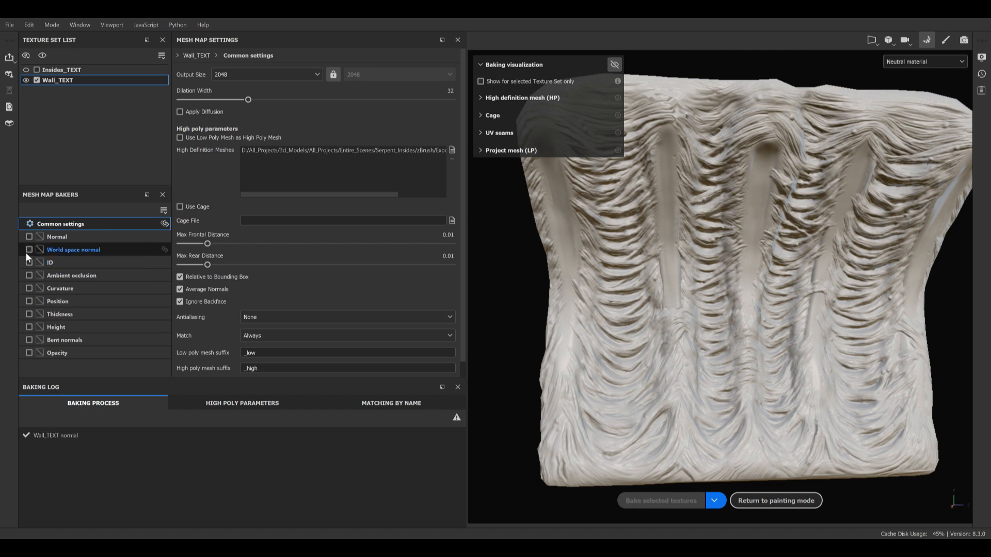
click(28, 249)
click(28, 275)
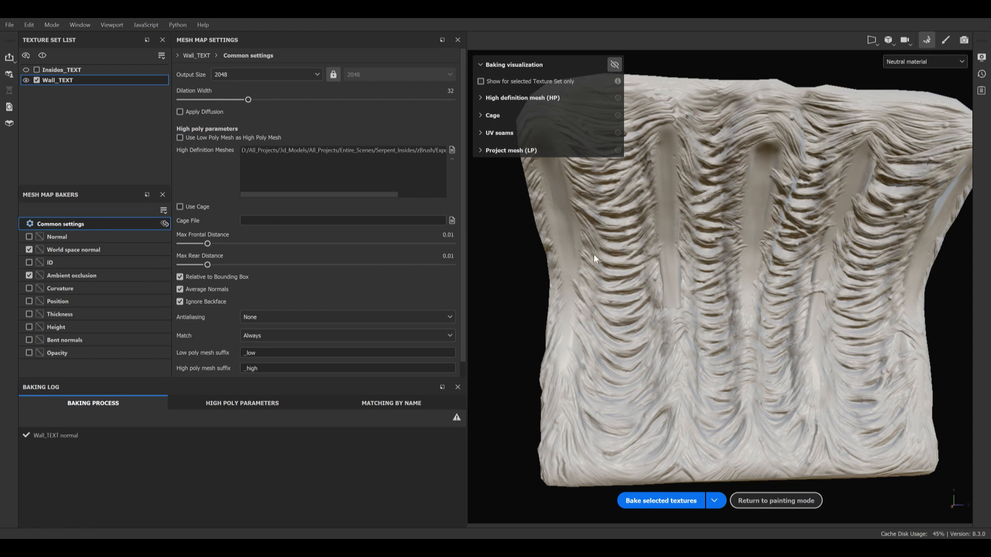
click(30, 288)
click(29, 301)
click(29, 314)
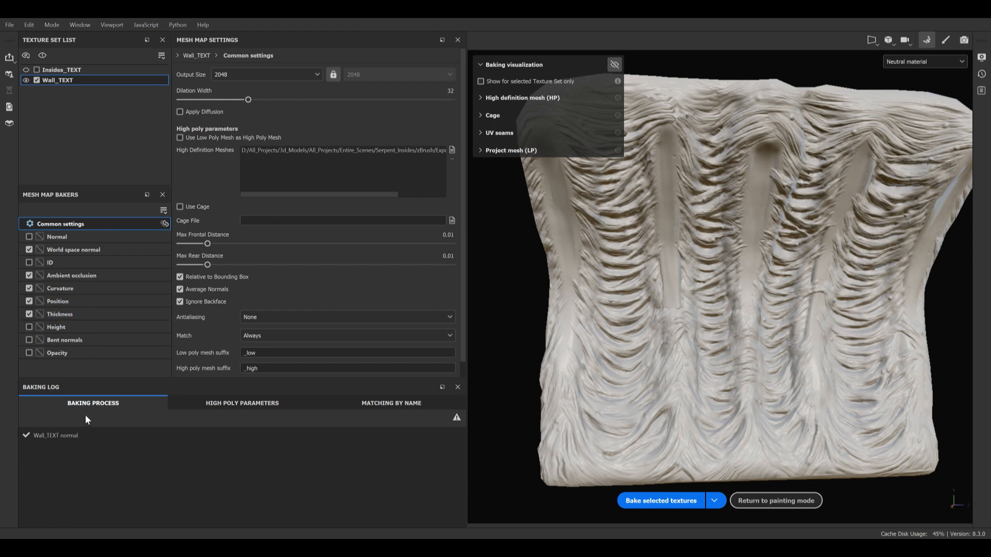
click(30, 326)
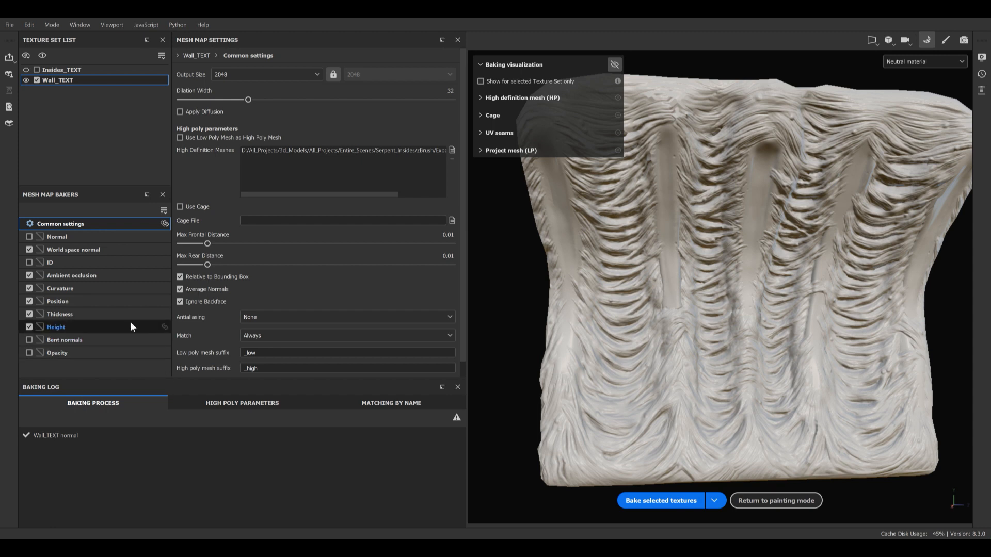
click(650, 501)
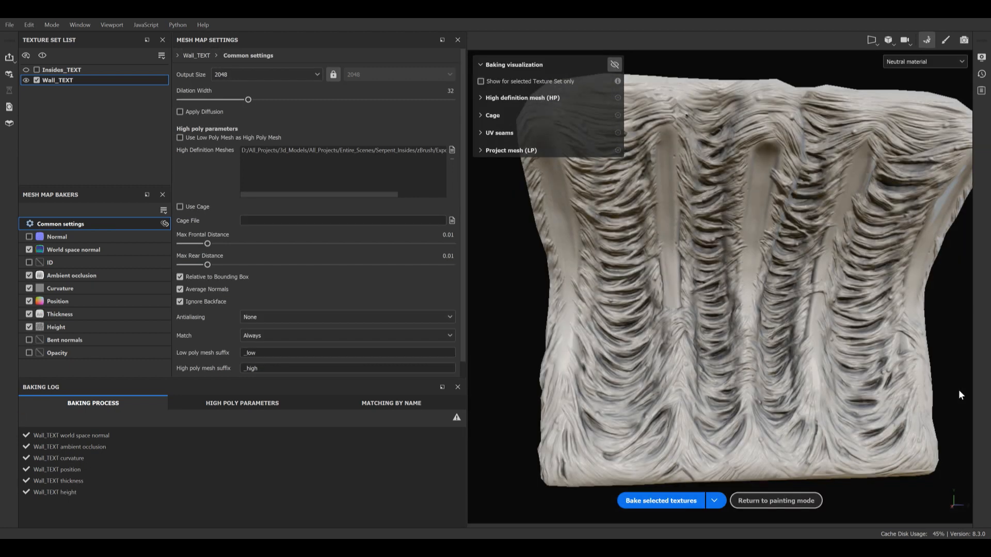
Return to painting mode and inspect the baked detail on the wall up close
click(945, 40)
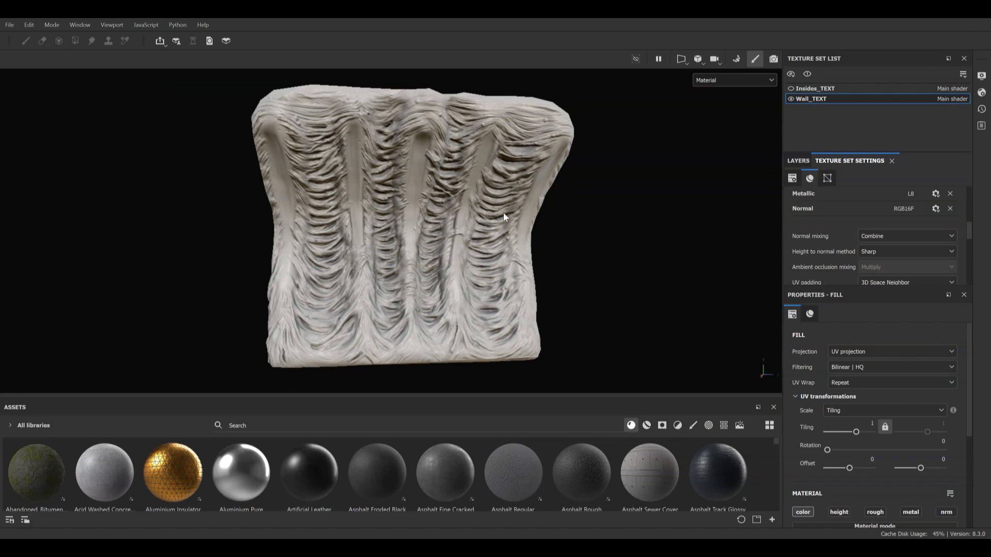
scroll(589, 320, up, 5)
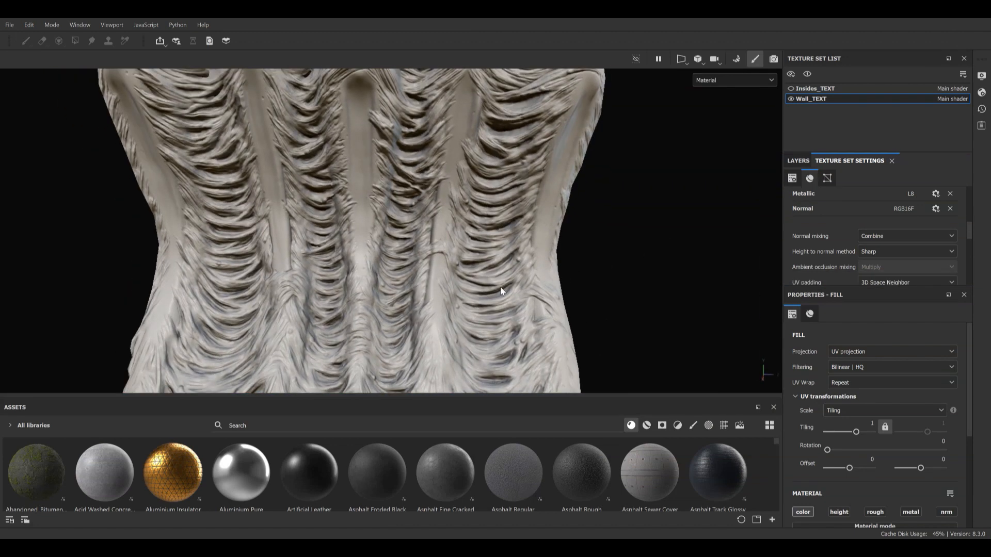
scroll(517, 276, down, 5)
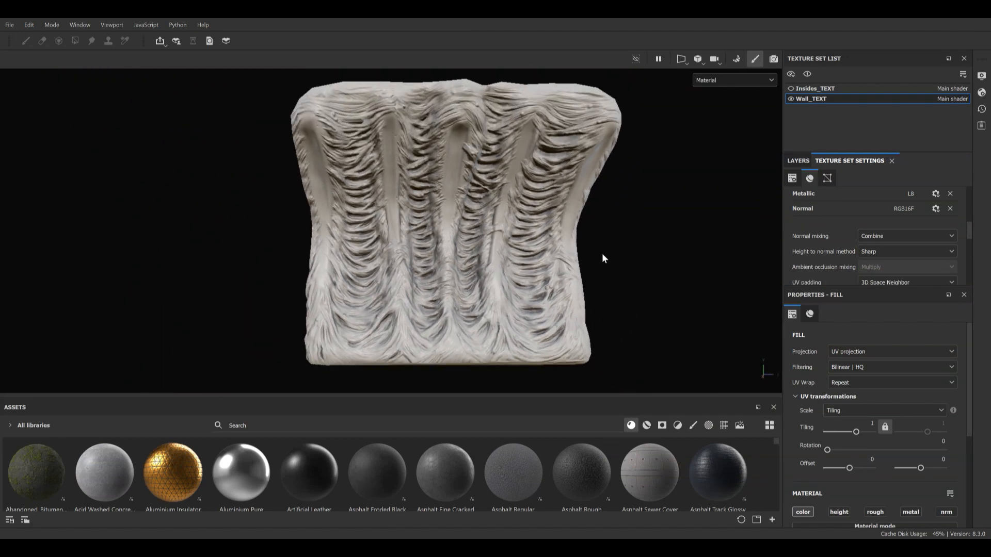
Cycle through the individual material channels on the wall and return to the full material display
key(c)
key(c)
key(c)
key(c)
key(c)
key(c)
key(c)
key(c)
key(c)
key(c)
key(c)
key(c)
key(c)
key(c)
key(m)
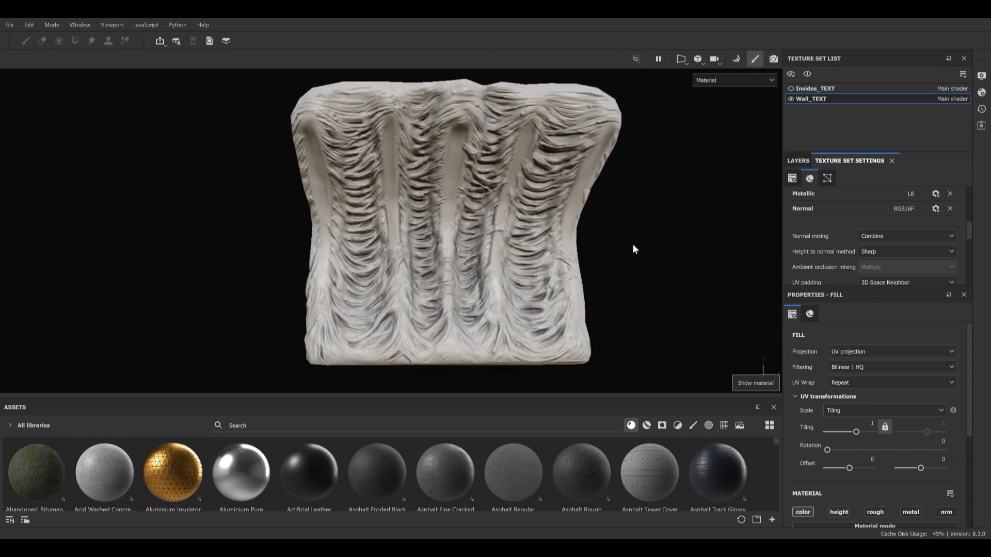
Cycle through the baked mesh maps on the wall and return to the full material display
key(b)
key(b)
key(b)
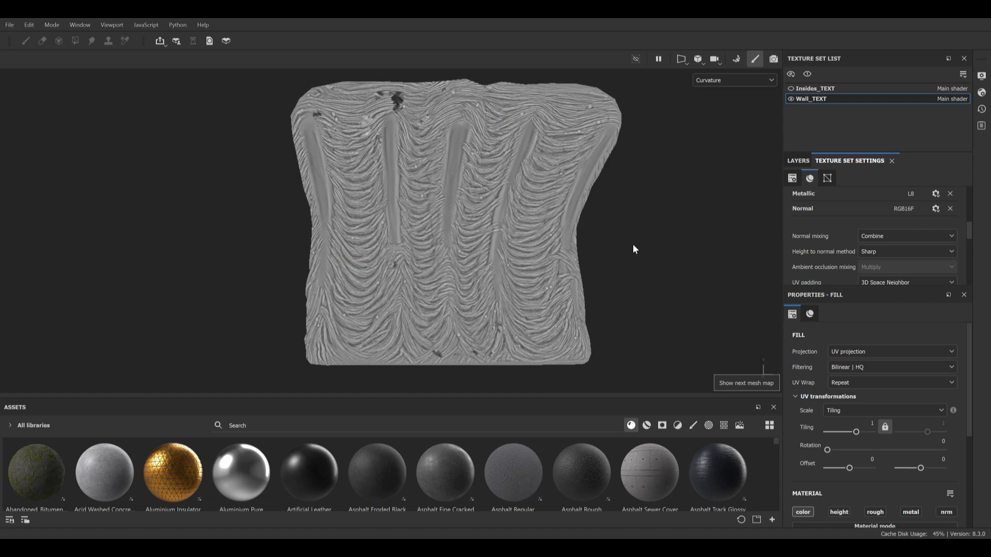
key(b)
key(b)
key(b)
key(b)
key(b)
key(b)
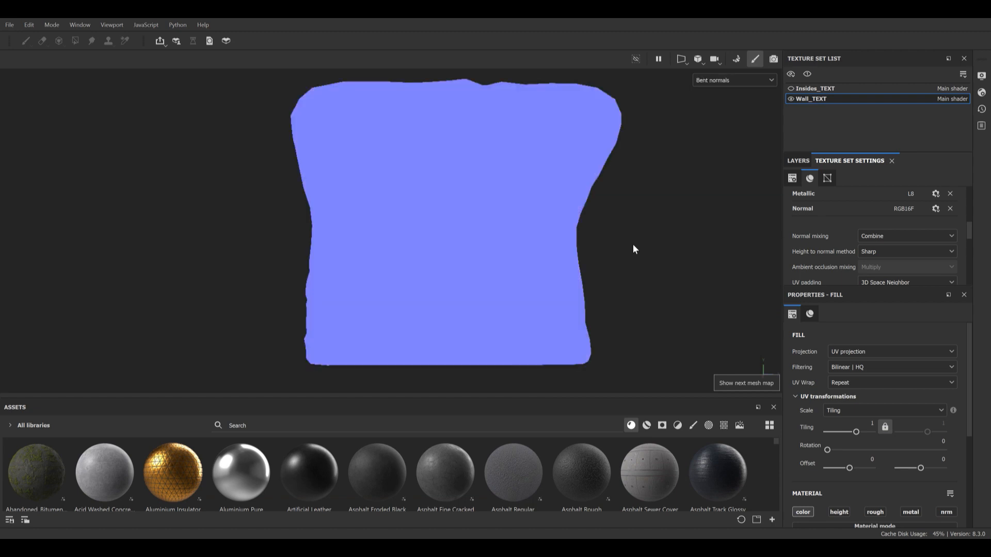
key(b)
key(b)
key(b)
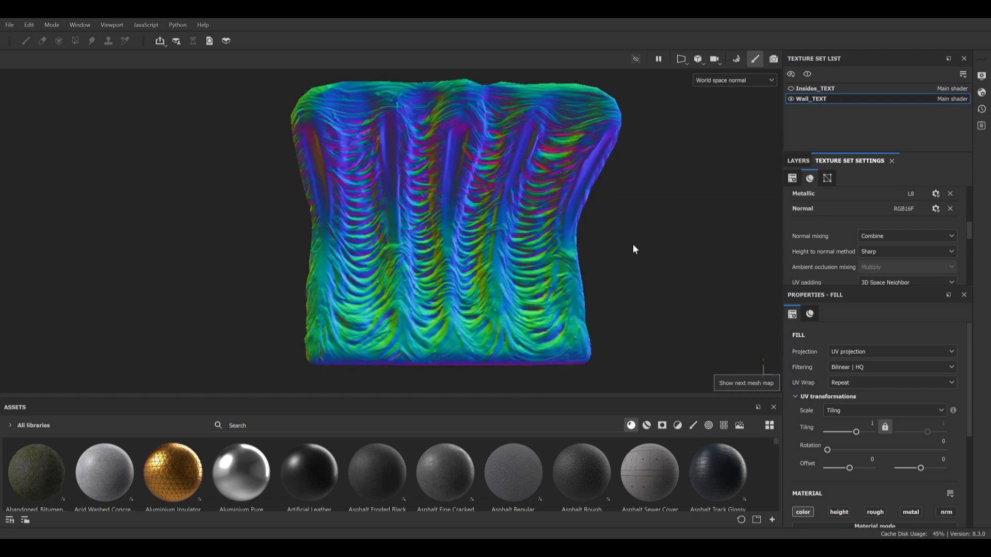
key(b)
key(b)
key(m)
Bring up the layer stack of Wall_TEXT and collapse Folder 1
scroll(635, 258, up, 5)
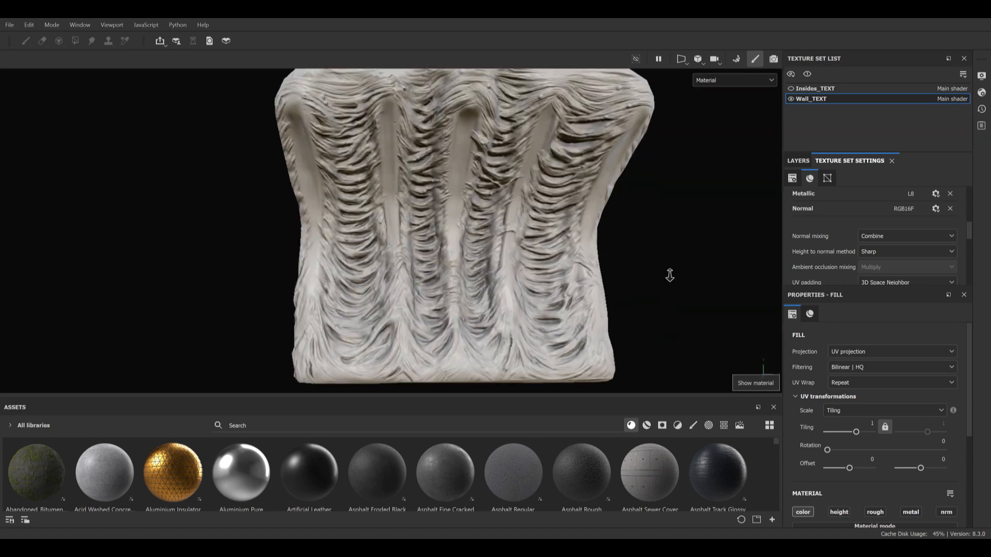
click(798, 162)
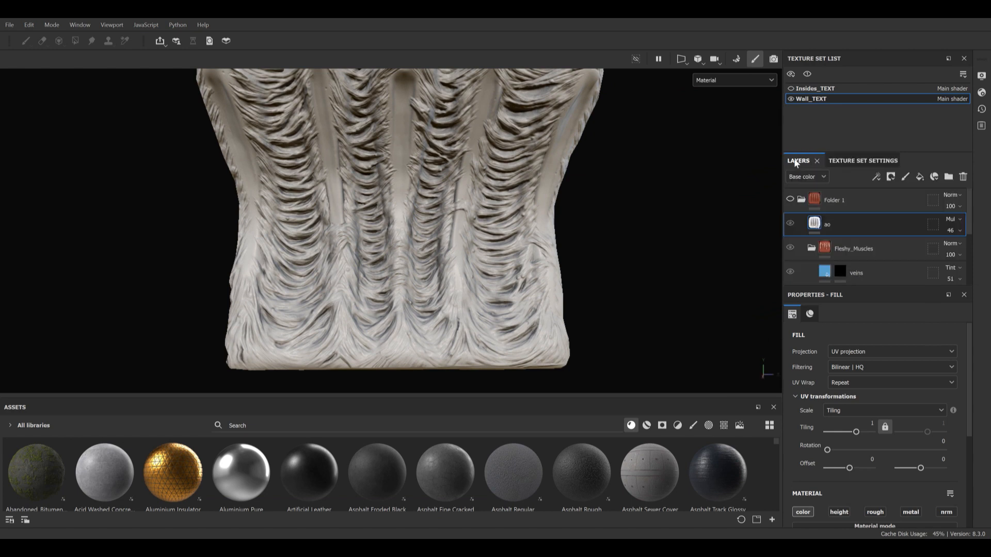
click(801, 200)
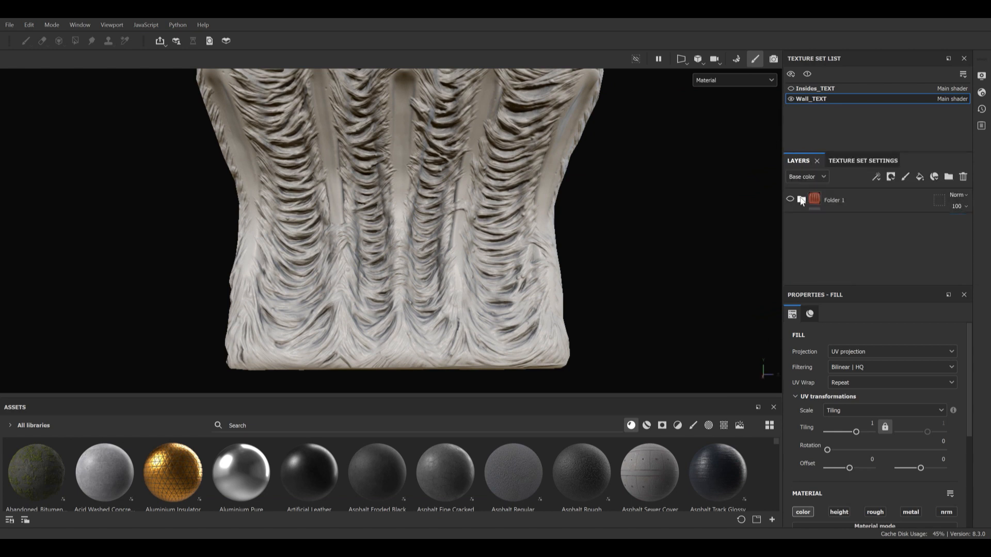
Show Folder 1 to inspect its flesh texturing on the wall, and hide the folder again
scroll(551, 177, down, 5)
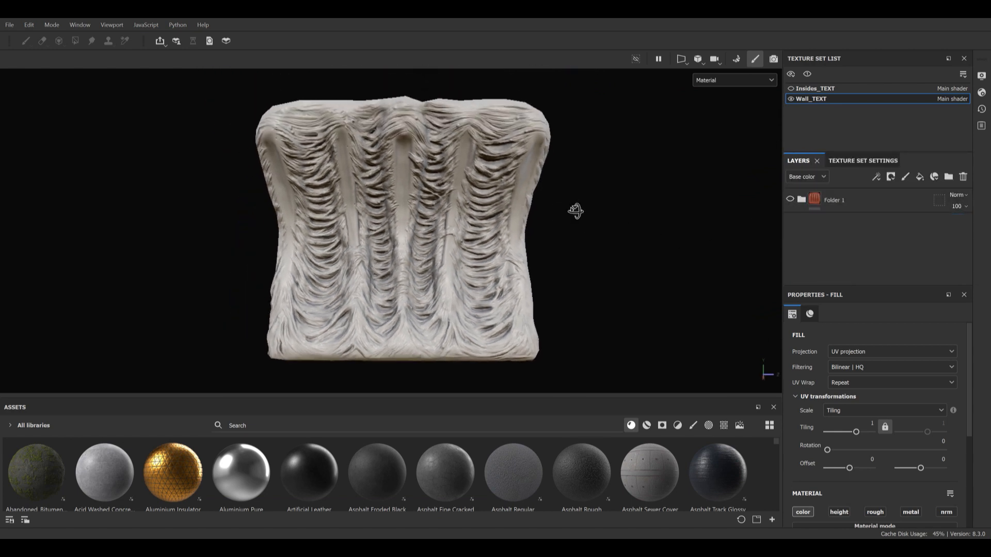
click(790, 199)
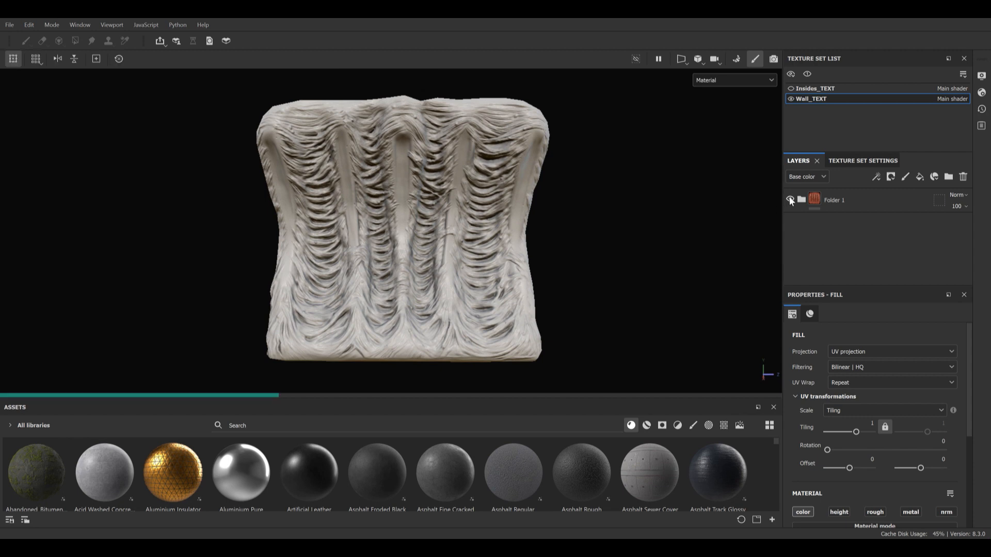
scroll(495, 194, up, 5)
mouse_move(494, 259)
alt+mouse_down()
mouse_move(502, 239)
mouse_move(511, 303)
mouse_move(447, 269)
mouse_move(336, 291)
mouse_move(511, 194)
mouse_move(619, 231)
mouse_move(620, 246)
mouse_move(483, 259)
alt+mouse_up()
scroll(439, 217, down, 2)
alt+drag(438, 218, 449, 206)
scroll(440, 222, down, 2)
scroll(440, 227, down, 1)
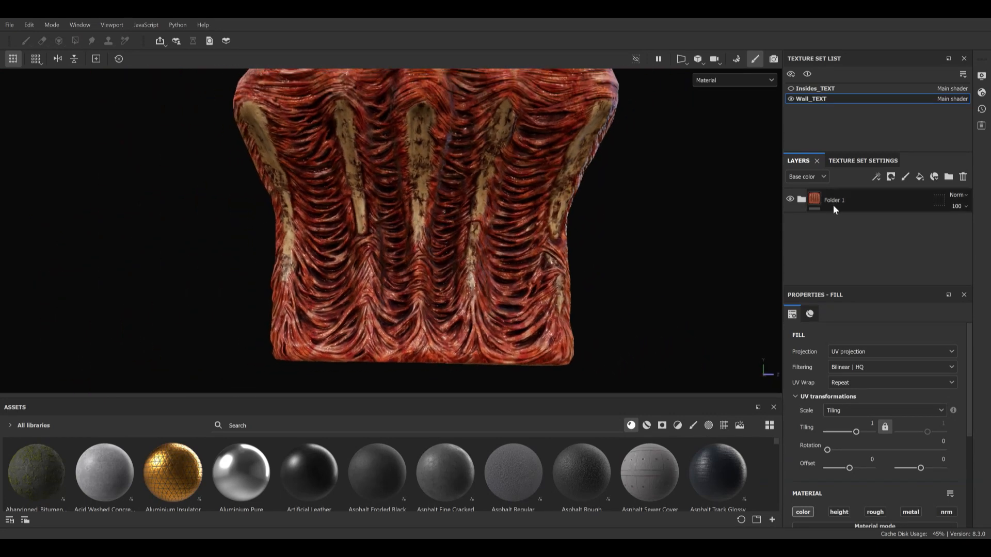
click(791, 198)
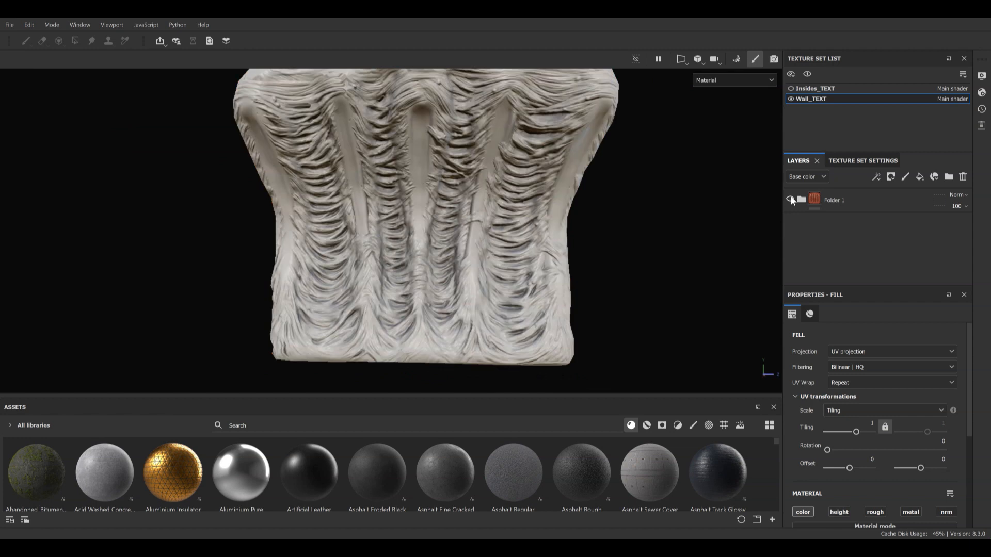
Add a fill layer above Folder 1 and place the Human Blood material as a new layer on top of it
click(856, 199)
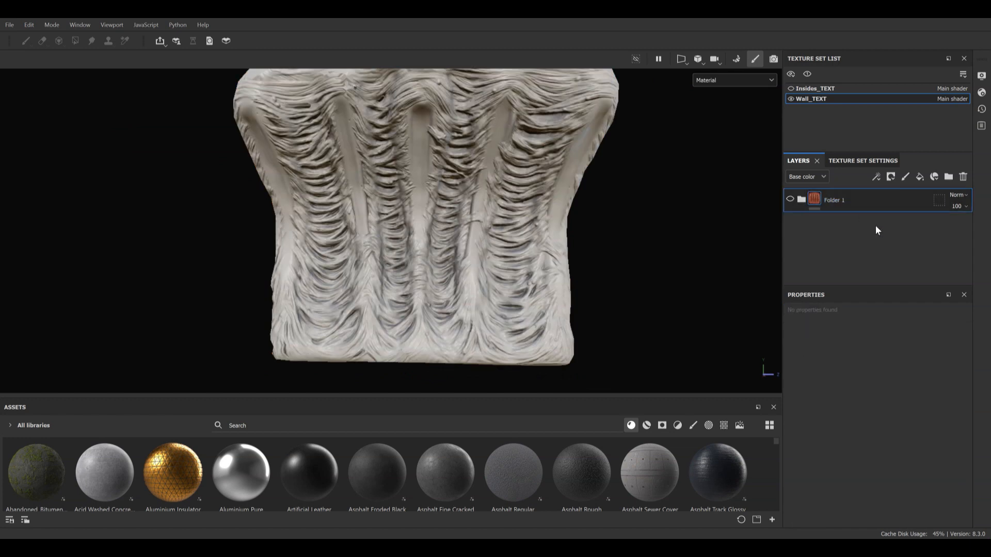
click(919, 178)
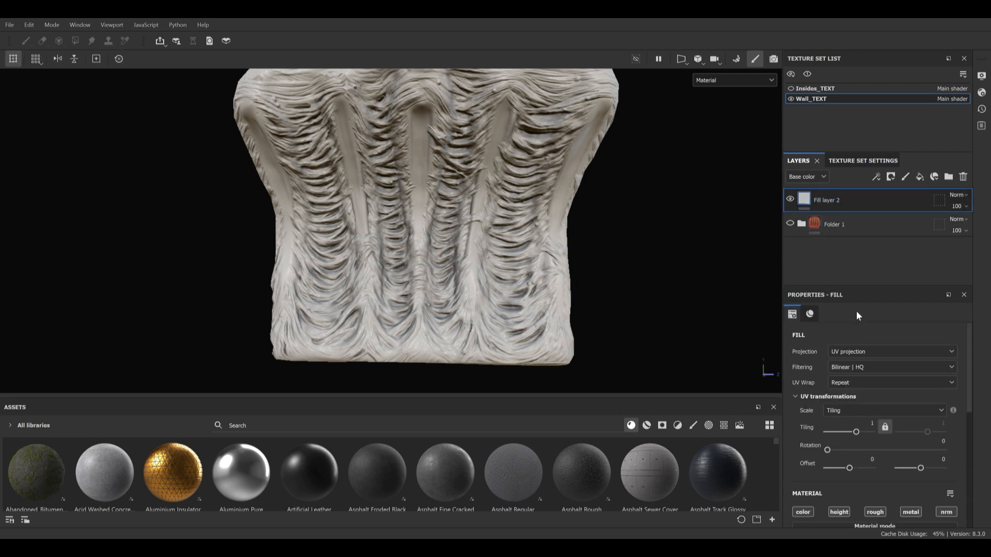
drag(560, 396, 559, 324)
scroll(518, 408, down, 10)
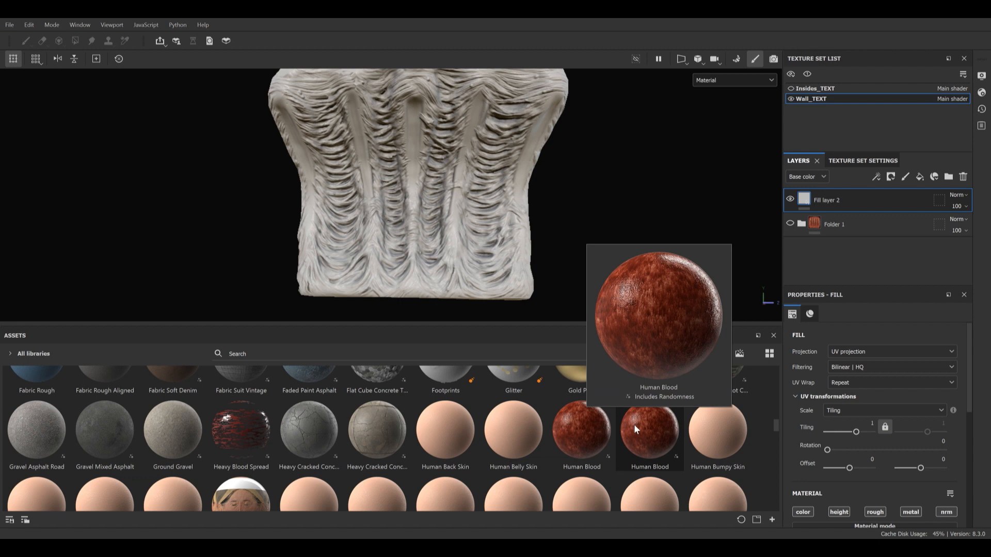
drag(583, 431, 826, 201)
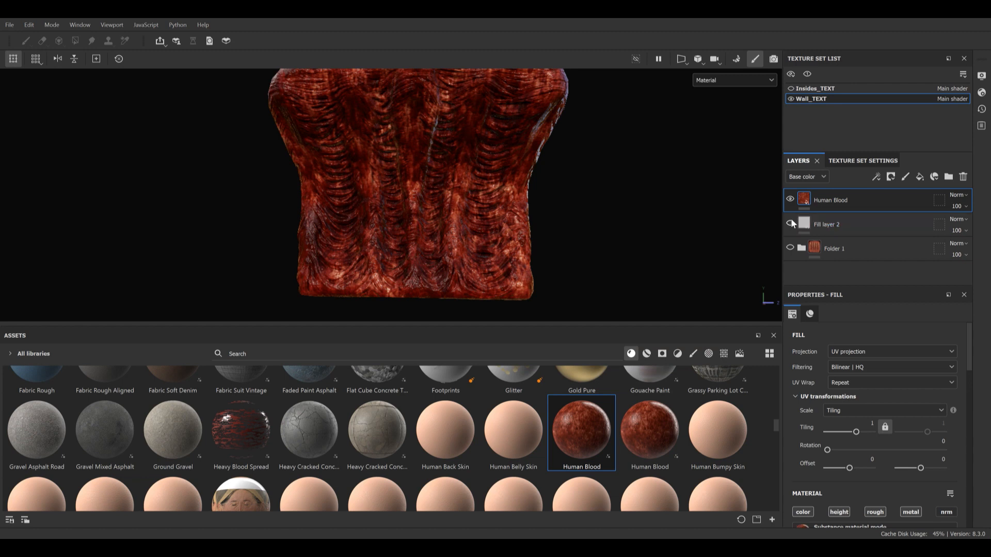
Set the Human Blood layer's projection to Tri-planar projection and its tiling to 1.1
drag(606, 324, 622, 426)
alt+drag(543, 344, 540, 305)
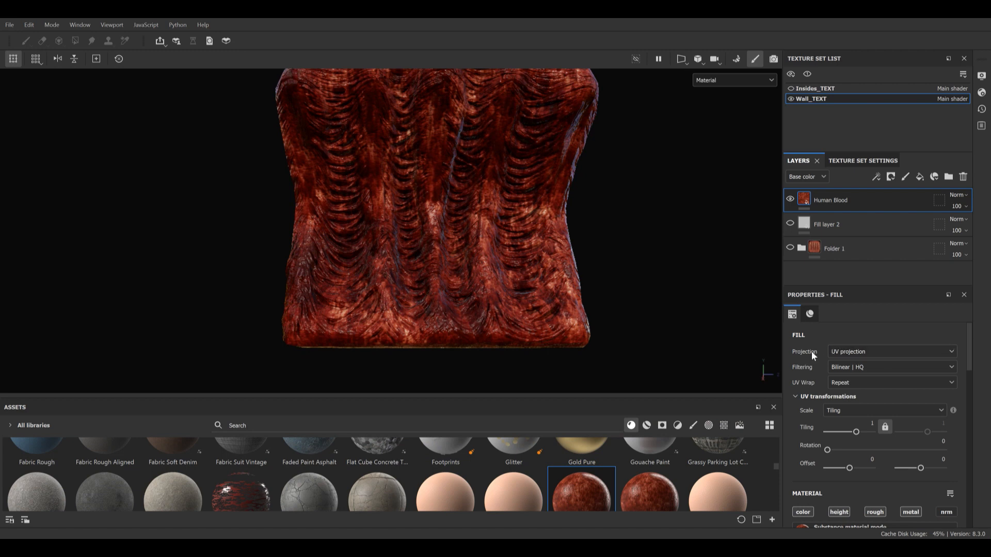
click(847, 352)
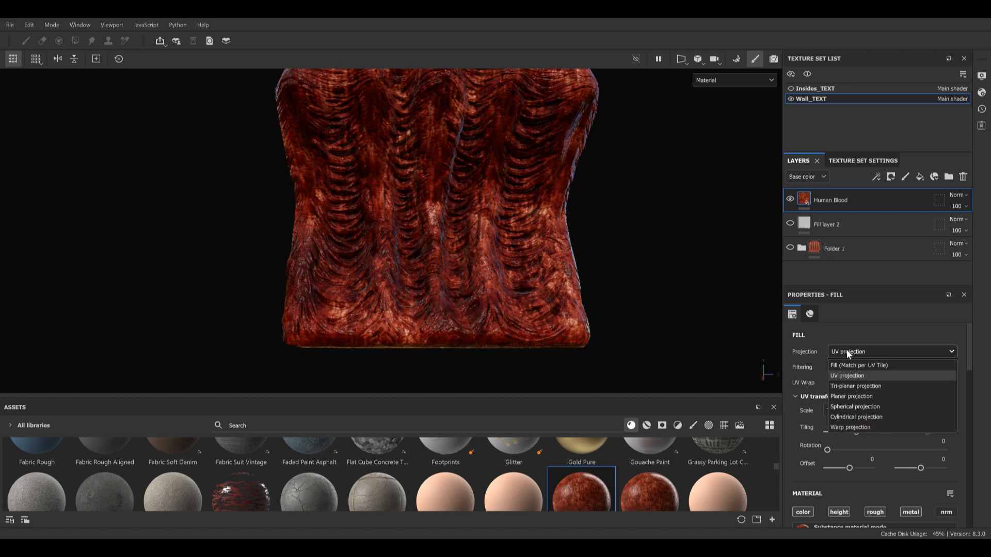
click(845, 373)
alt+drag(432, 255, 395, 222)
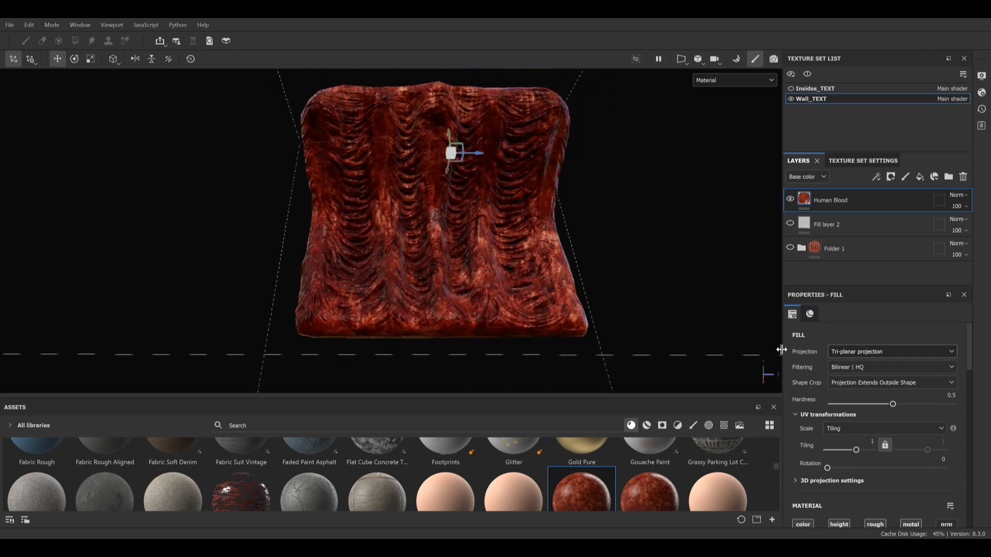
drag(857, 451, 858, 451)
alt+right_drag(534, 240, 630, 238)
mouse_move(557, 238)
alt+mouse_down()
mouse_move(526, 294)
mouse_move(567, 240)
mouse_move(532, 224)
mouse_move(565, 231)
alt+mouse_up()
Turn off the height channel in the Human Blood layer's material
scroll(899, 450, down, 2)
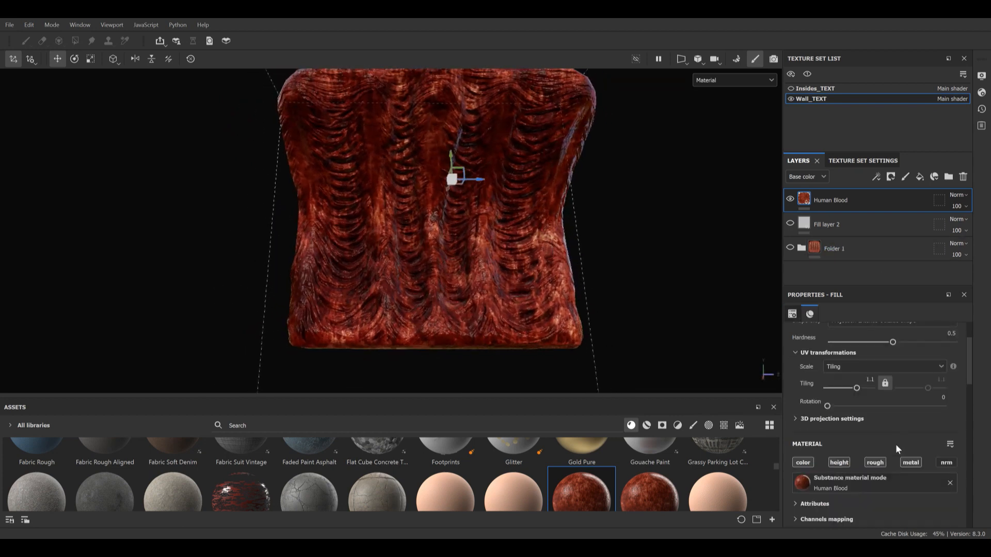
scroll(896, 444, down, 2)
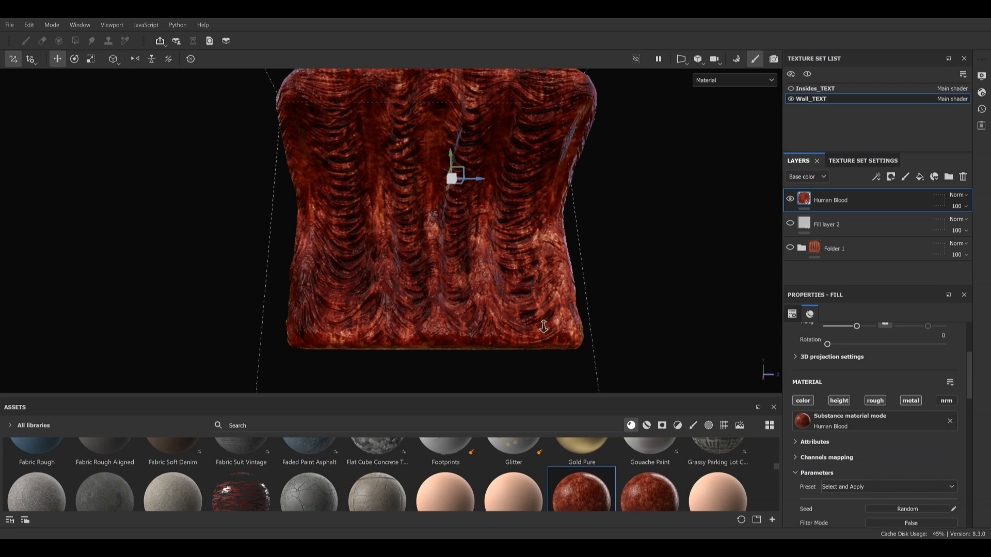
scroll(594, 354, up, 6)
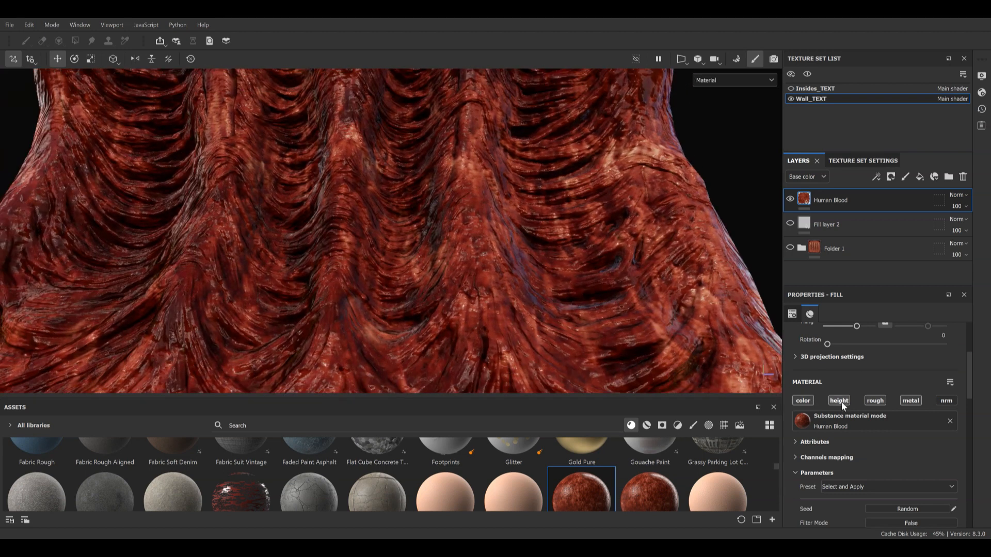
click(841, 402)
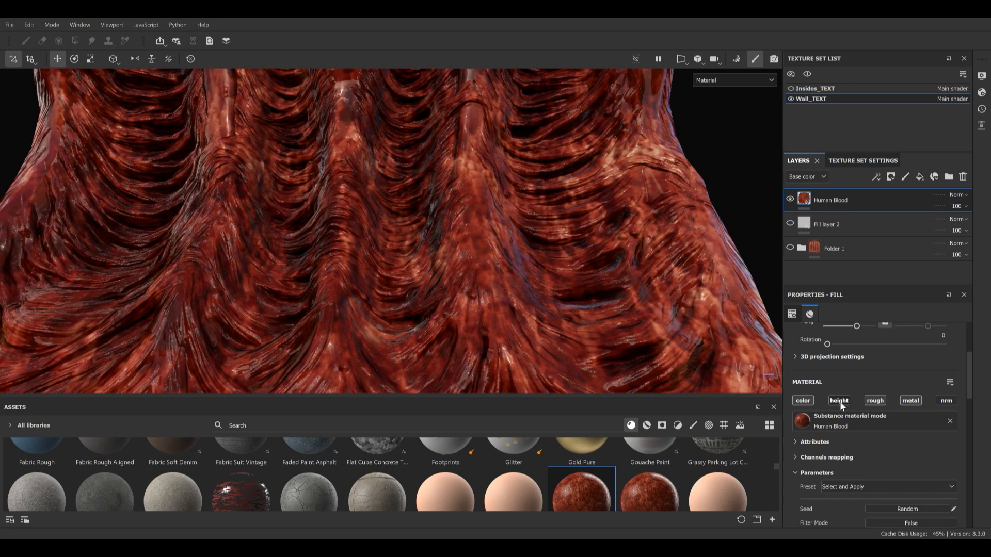
scroll(407, 227, down, 6)
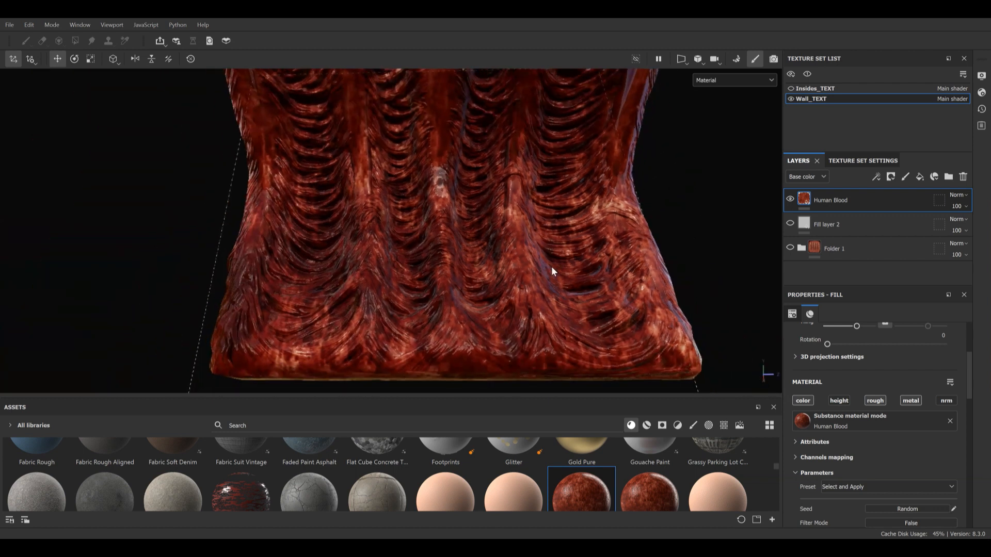
alt+drag(520, 241, 521, 215)
alt+right_drag(521, 215, 548, 252)
scroll(849, 432, up, 3)
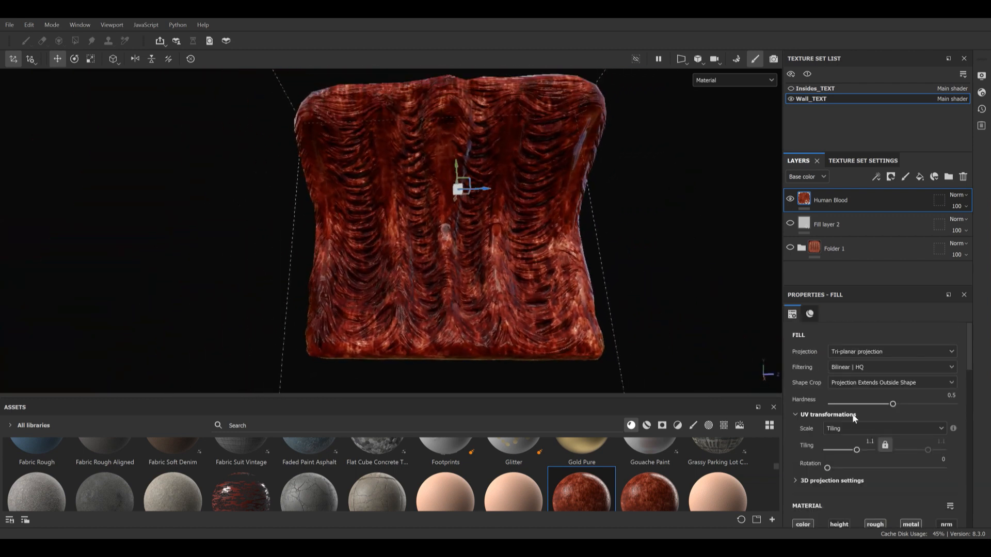
Add a black mask to the Human Blood layer and paint a short blood stroke over the thin strand near the wall's middle
right_click(803, 201)
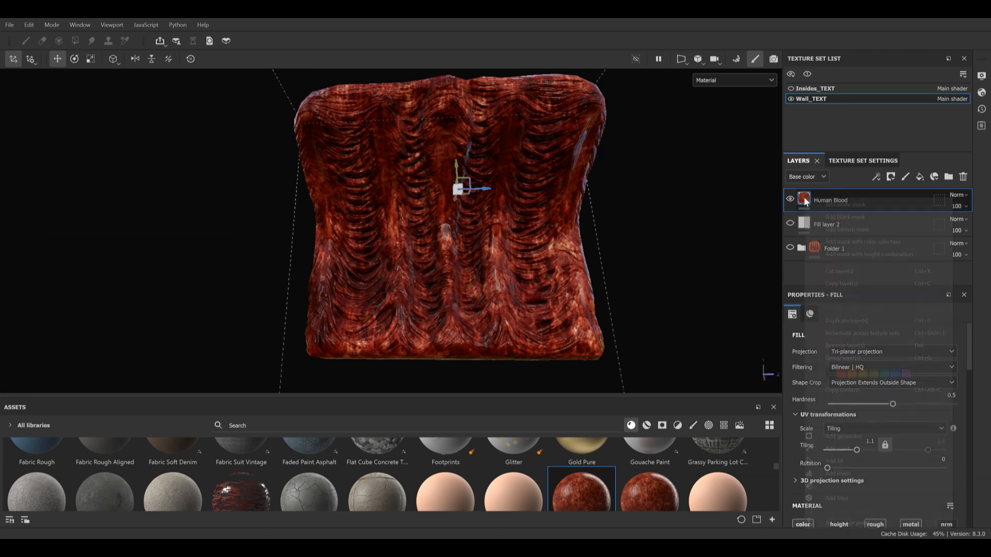
click(869, 217)
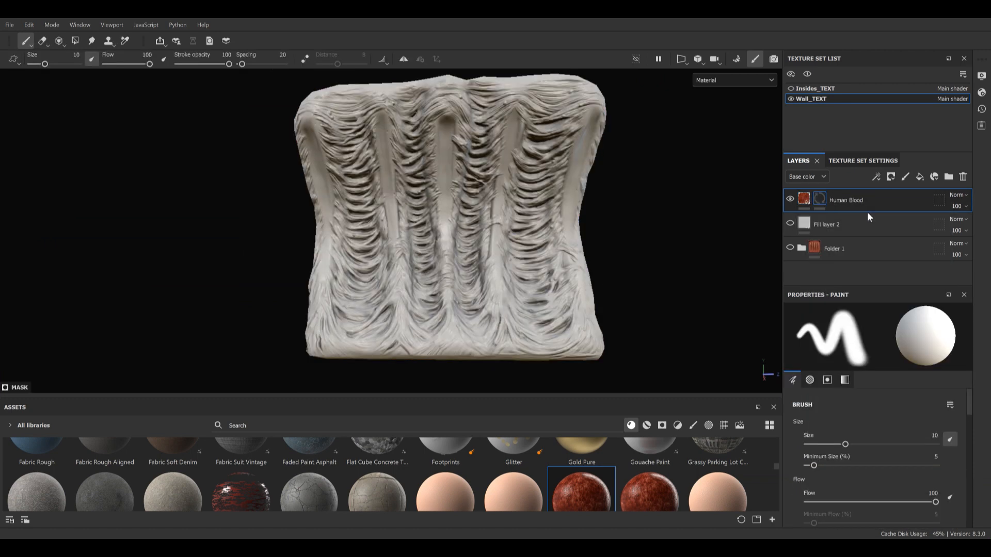
alt+middle_drag(629, 242, 599, 270)
alt+right_drag(599, 270, 648, 328)
alt+middle_drag(536, 217, 541, 276)
alt+drag(541, 276, 599, 284)
alt+right_drag(599, 284, 647, 315)
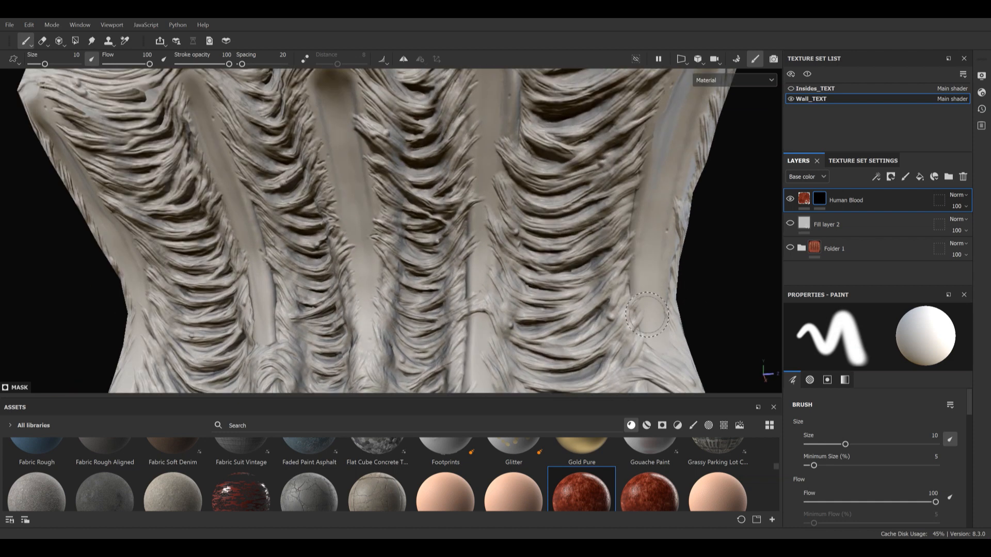
drag(441, 319, 498, 317)
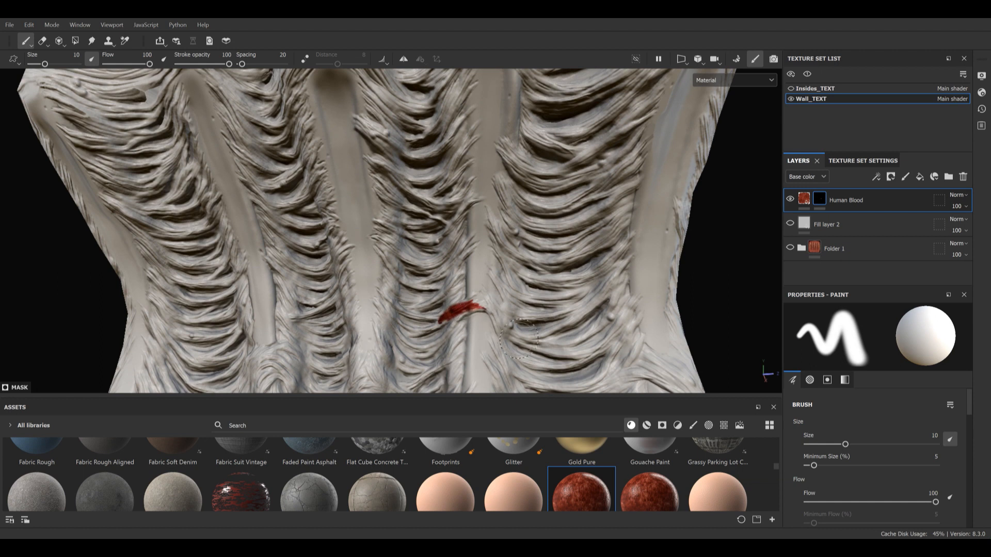
alt+right_drag(530, 322, 503, 201)
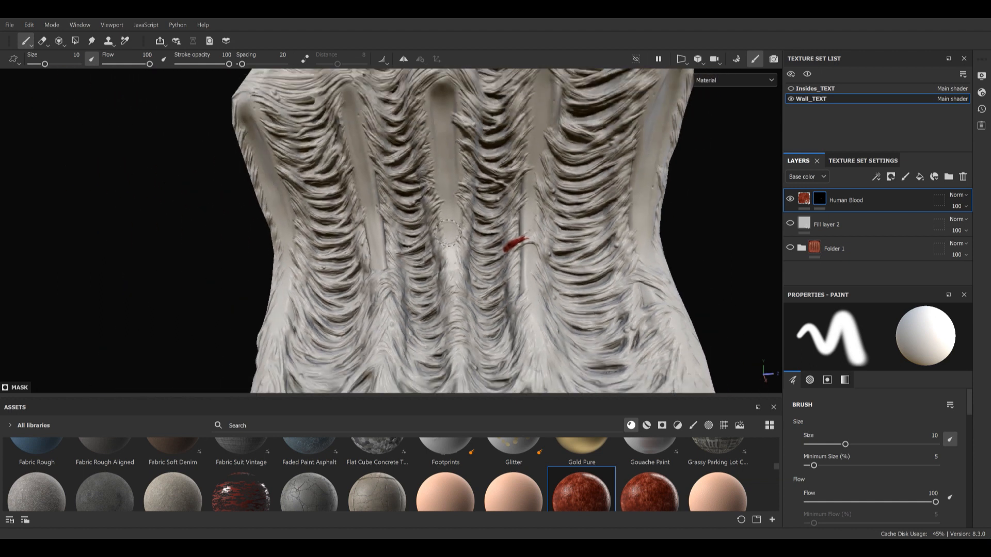
alt+middle_drag(688, 359, 665, 284)
alt+drag(572, 234, 557, 247)
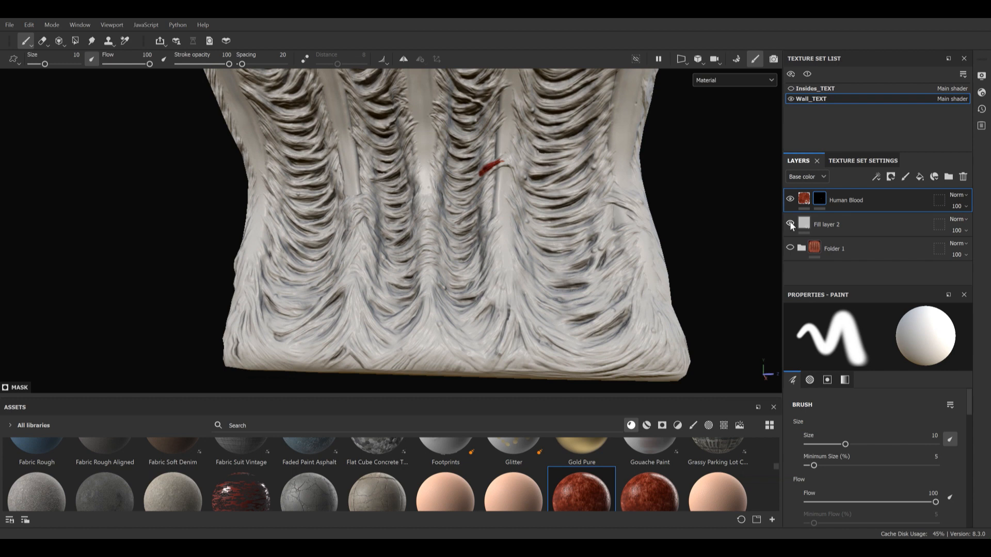
Show and select Fill layer 2, and hide the Human Blood layer above it
click(844, 222)
click(790, 200)
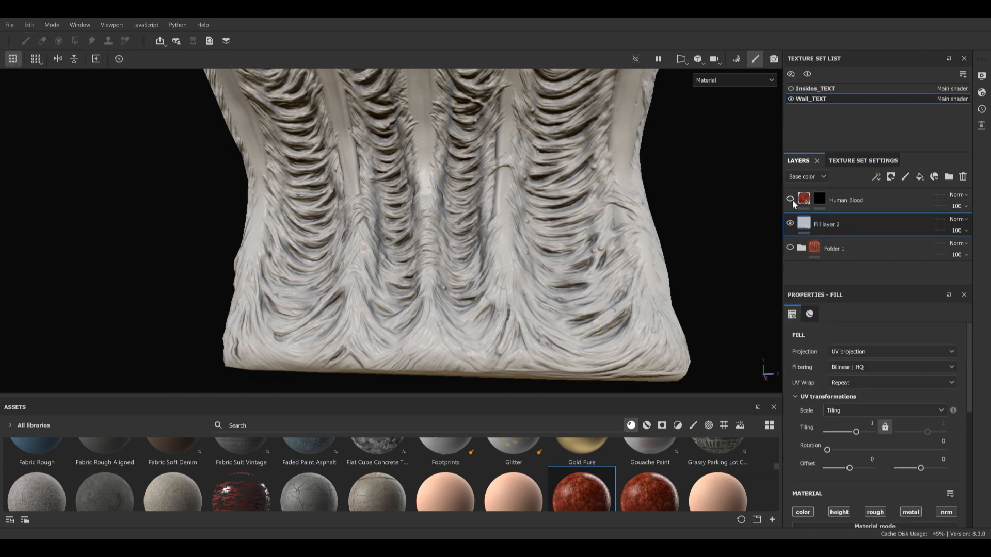
Compare the human skin materials in the library and assign Human Leg Skin as the material of Fill layer 2
drag(626, 398, 609, 248)
scroll(455, 147, up, 3)
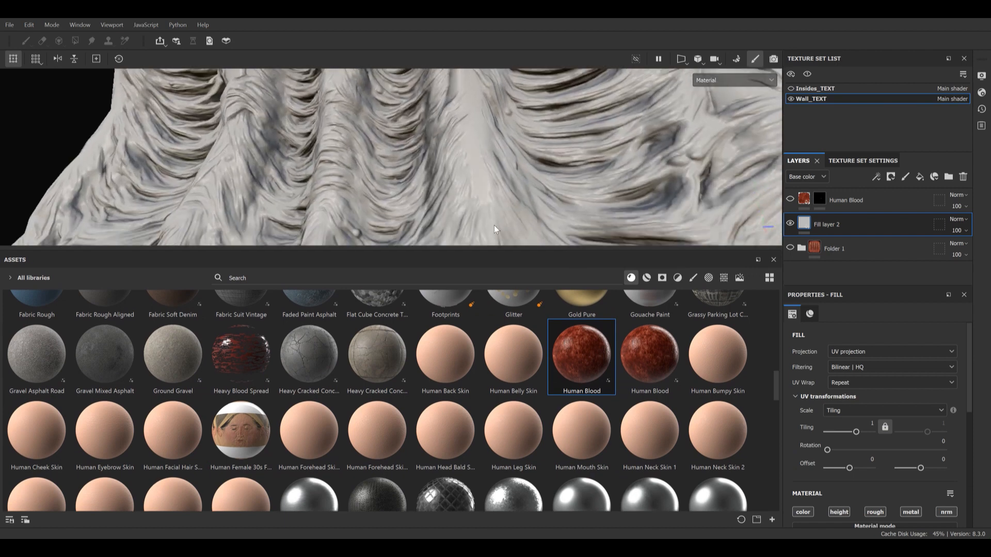
scroll(441, 381, down, 3)
scroll(443, 381, up, 3)
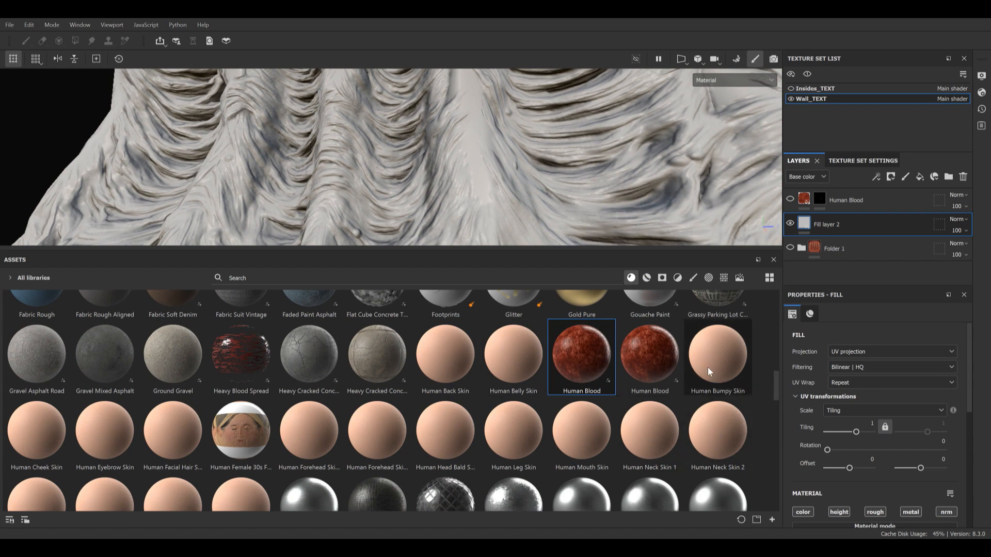
mouse_move(708, 428)
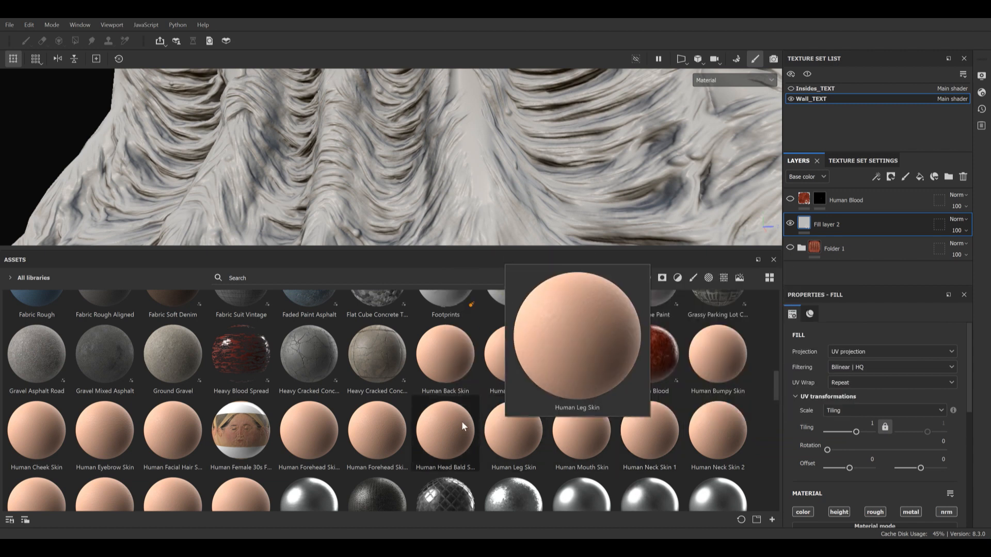
mouse_move(537, 354)
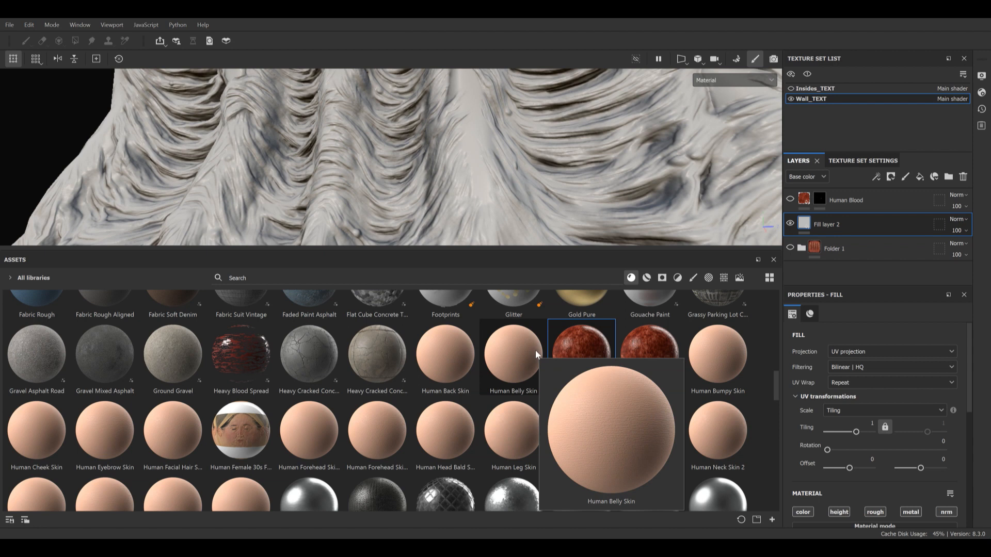
mouse_move(522, 420)
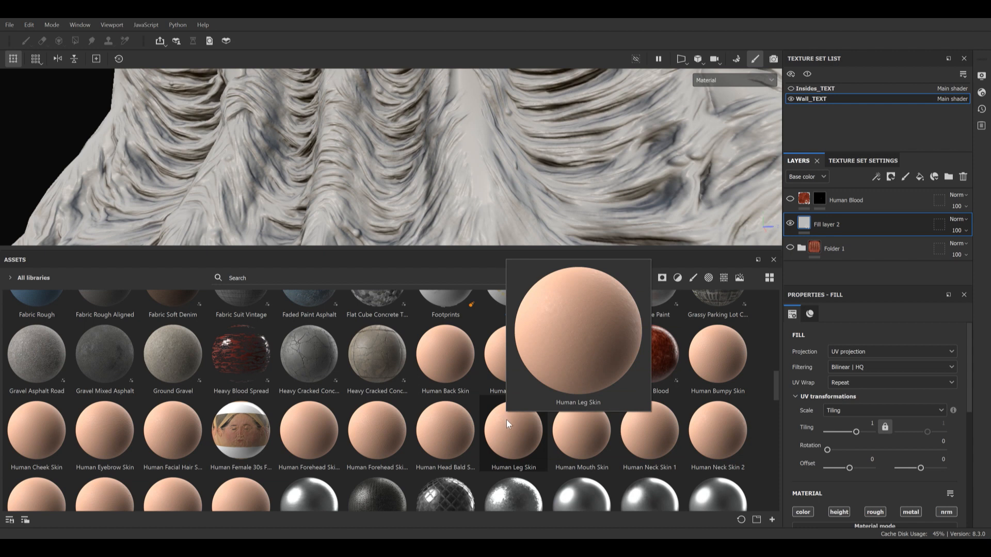
mouse_move(382, 429)
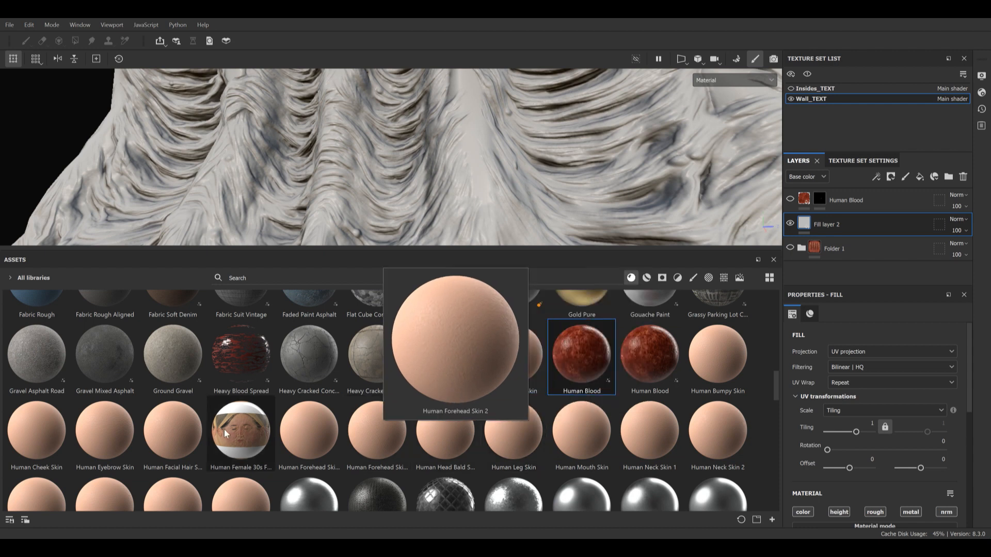
mouse_move(60, 433)
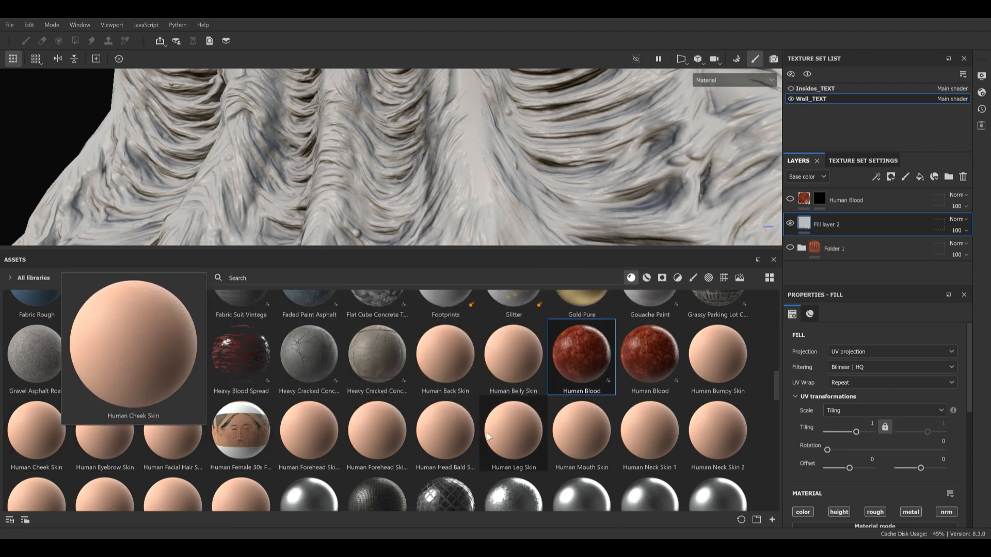
mouse_move(497, 432)
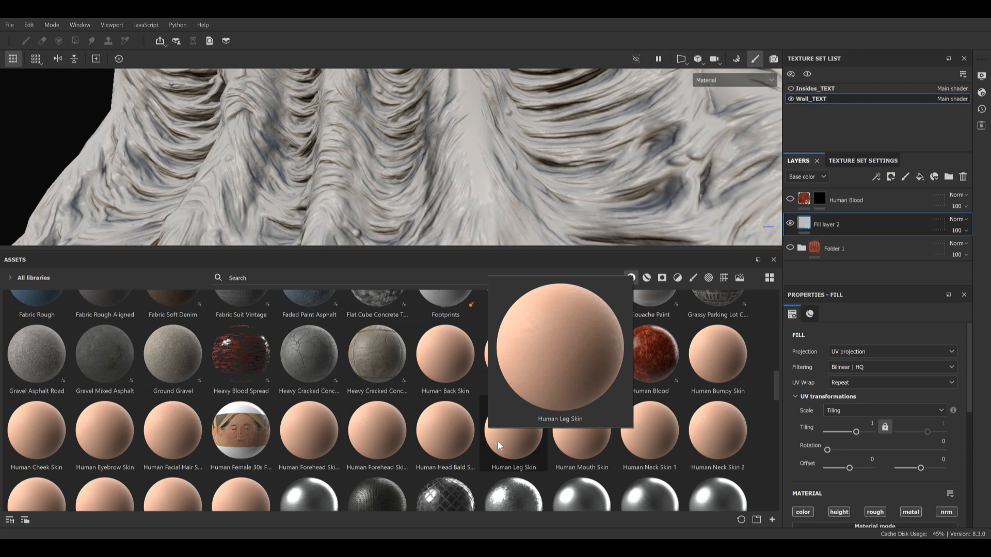
scroll(925, 466, down, 3)
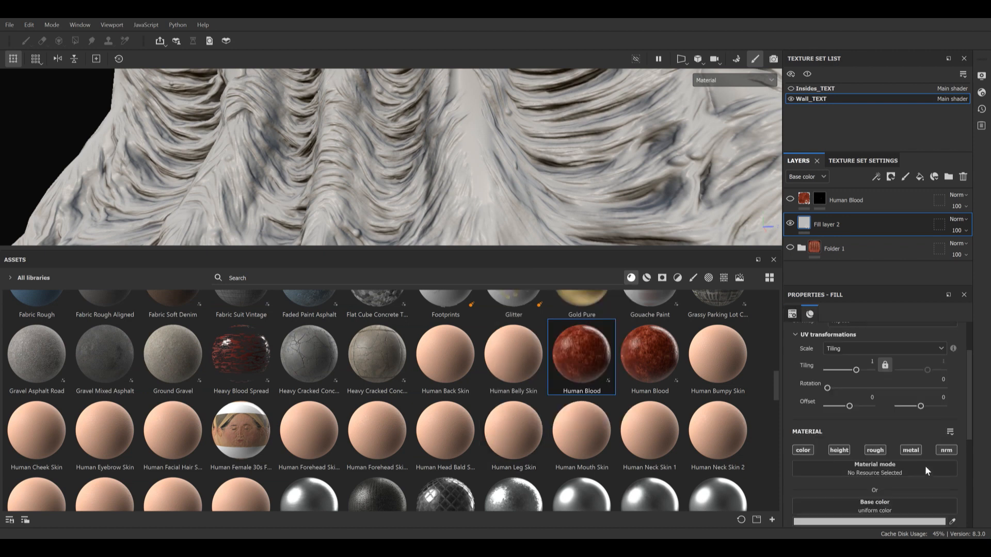
drag(508, 423, 884, 442)
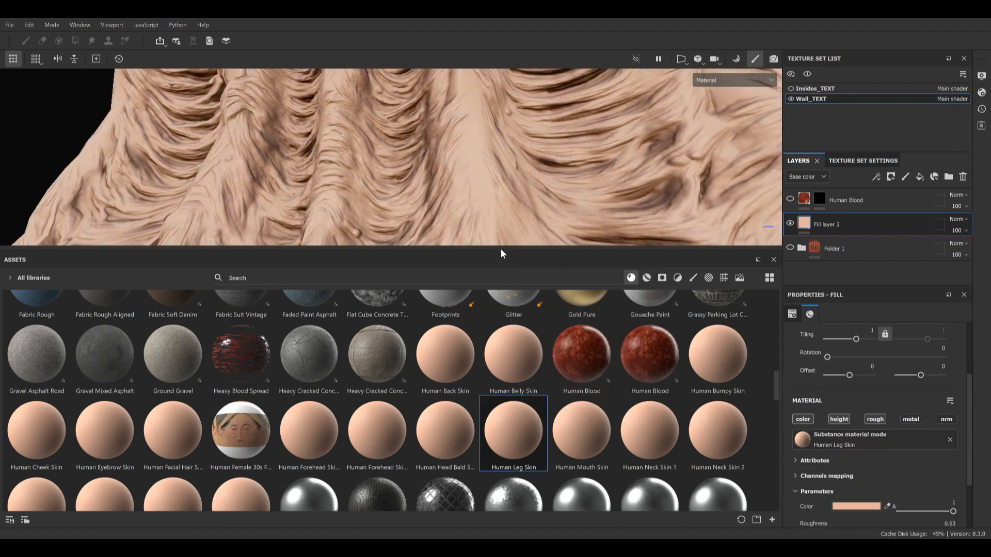
drag(474, 252, 474, 400)
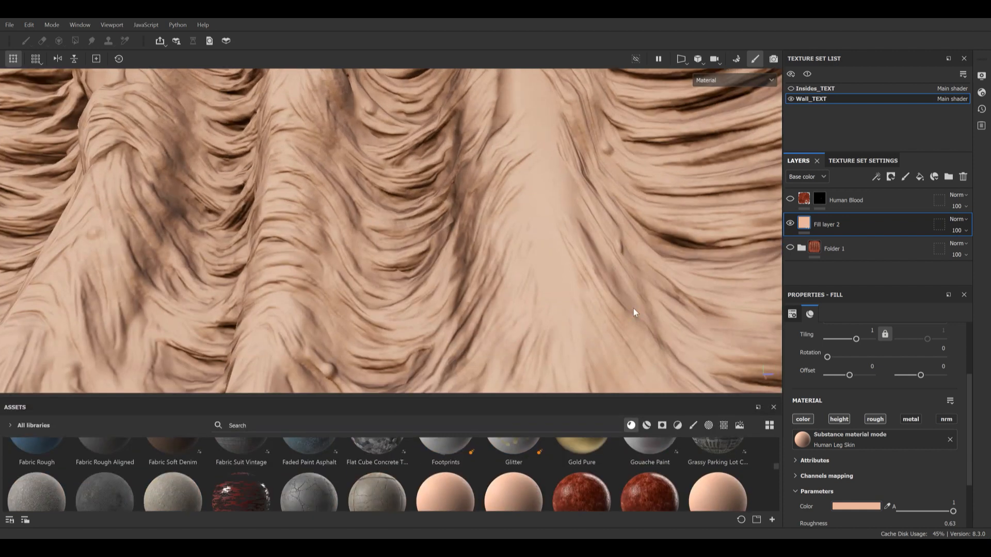
Switch the projection of Fill layer 2 to Tri-planar projection and set its tiling to about 7.07
scroll(872, 393, up, 1)
scroll(871, 388, up, 2)
click(854, 352)
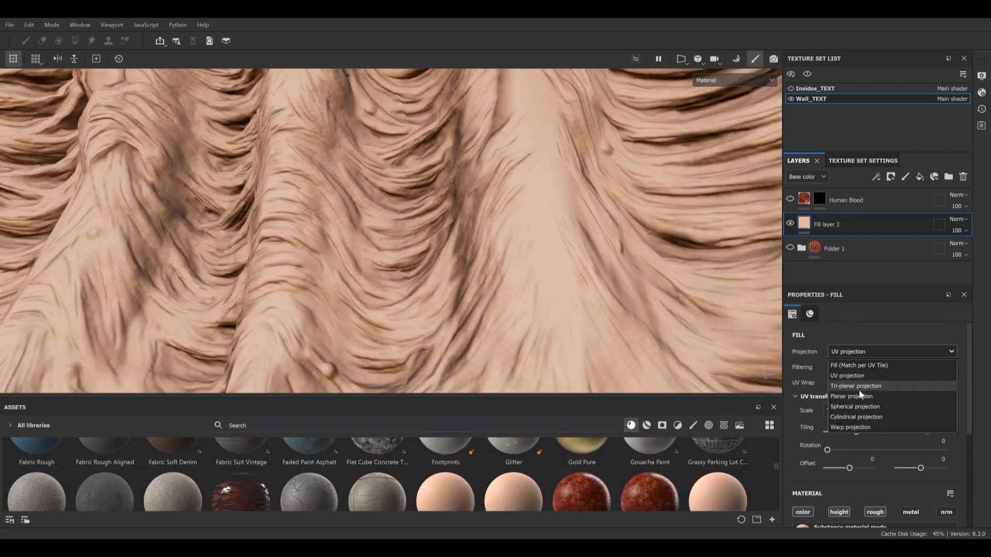
click(859, 389)
scroll(862, 413, down, 1)
drag(858, 422, 863, 420)
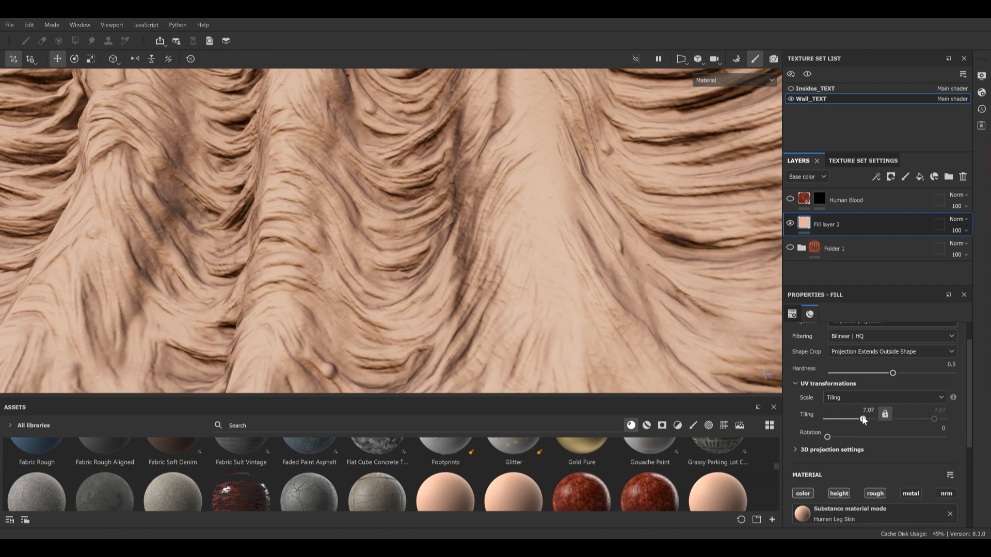
Shift the skin color of Fill layer 2 towards a darker, redder tone, AB786D
alt+right_drag(453, 253, 341, 129)
alt+right_drag(521, 351, 417, 212)
alt+drag(417, 211, 444, 239)
scroll(841, 477, down, 3)
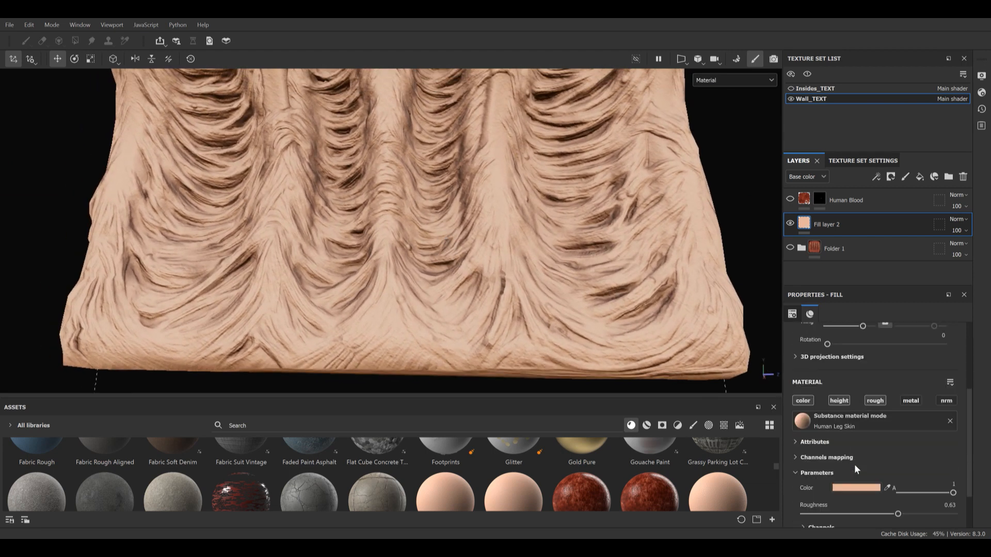
click(855, 488)
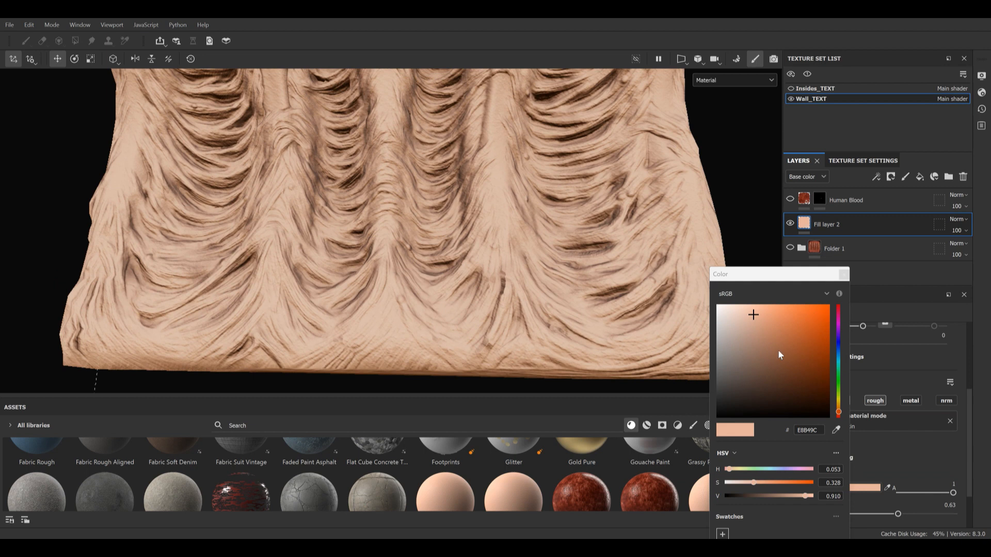
drag(840, 414, 840, 415)
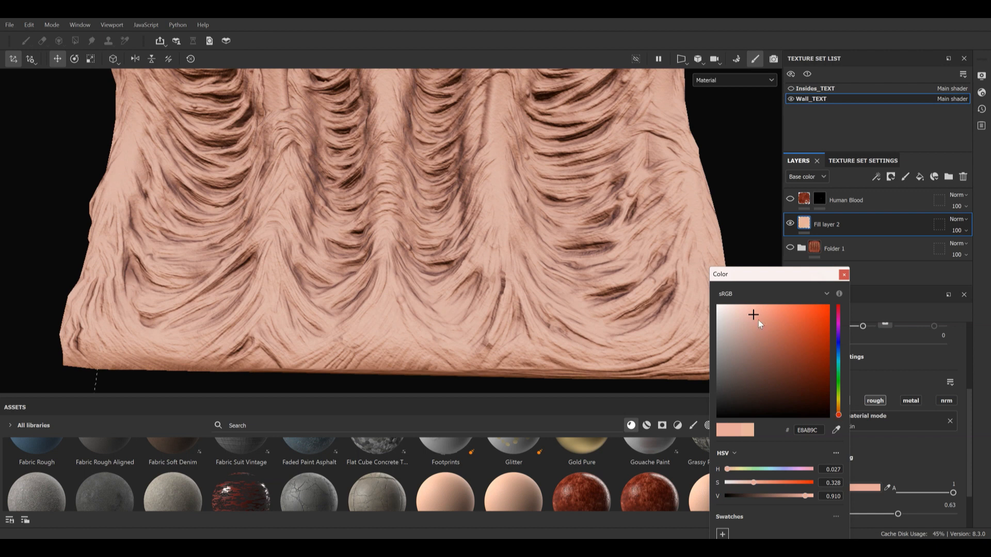
drag(755, 311, 756, 342)
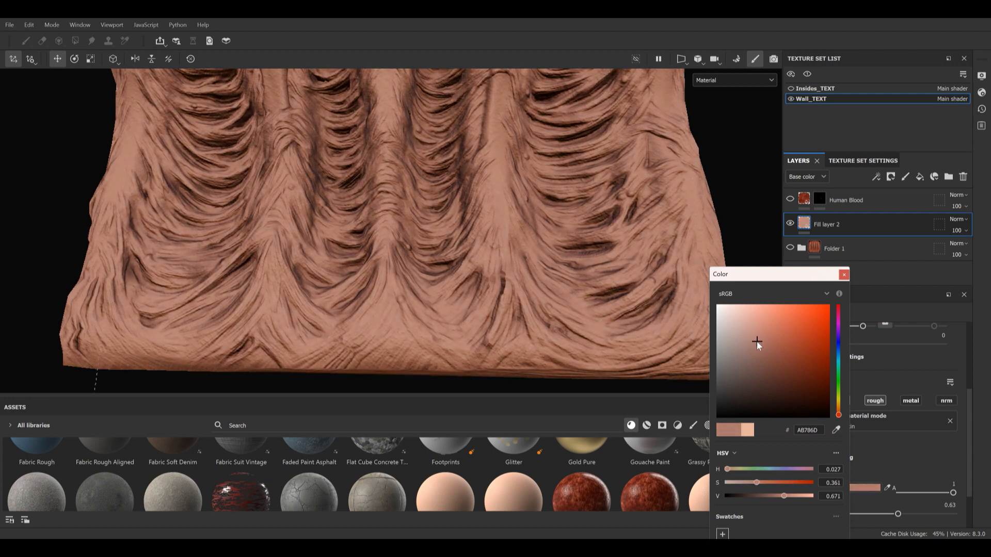
alt+right_drag(425, 187, 361, 178)
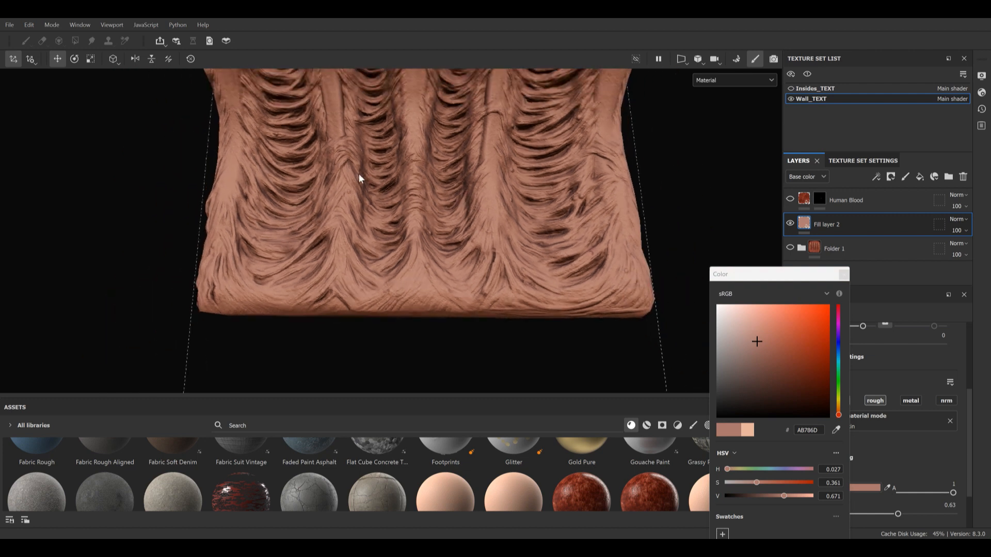
alt+middle_drag(490, 201, 492, 278)
alt+drag(492, 274, 511, 261)
click(844, 275)
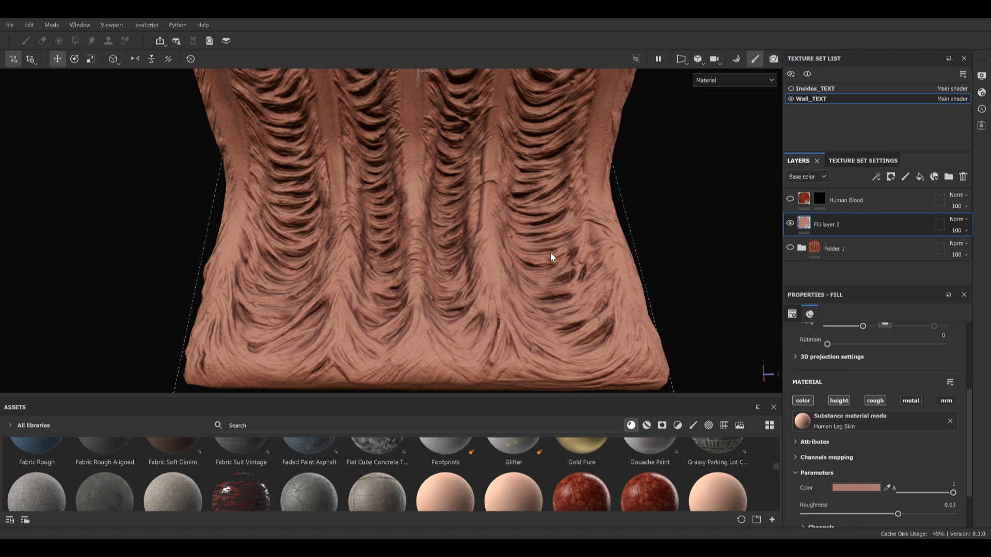
Add a fill layer above Fill layer 2 and turn off its height, rough, metal and nrm channels, keeping only color
alt+drag(563, 300, 583, 245)
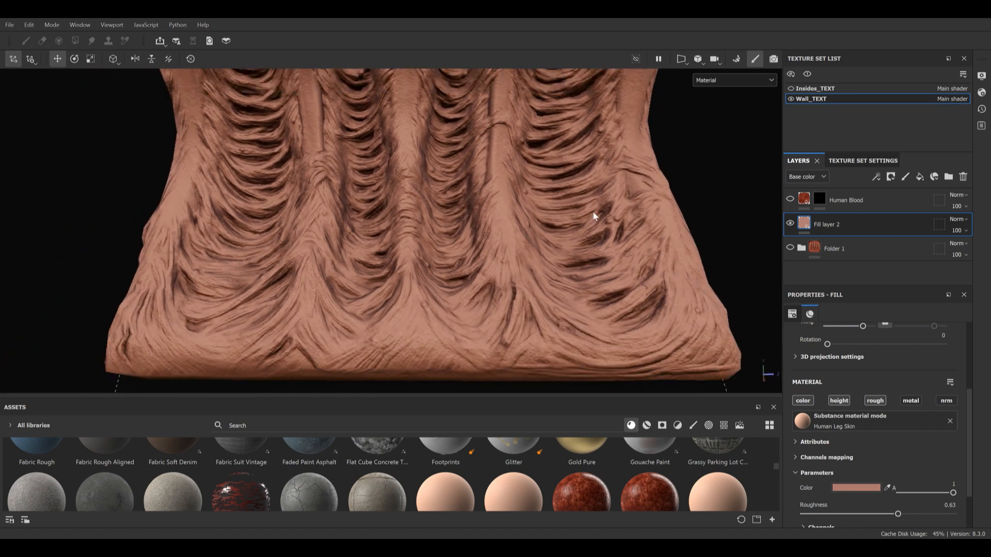
click(919, 178)
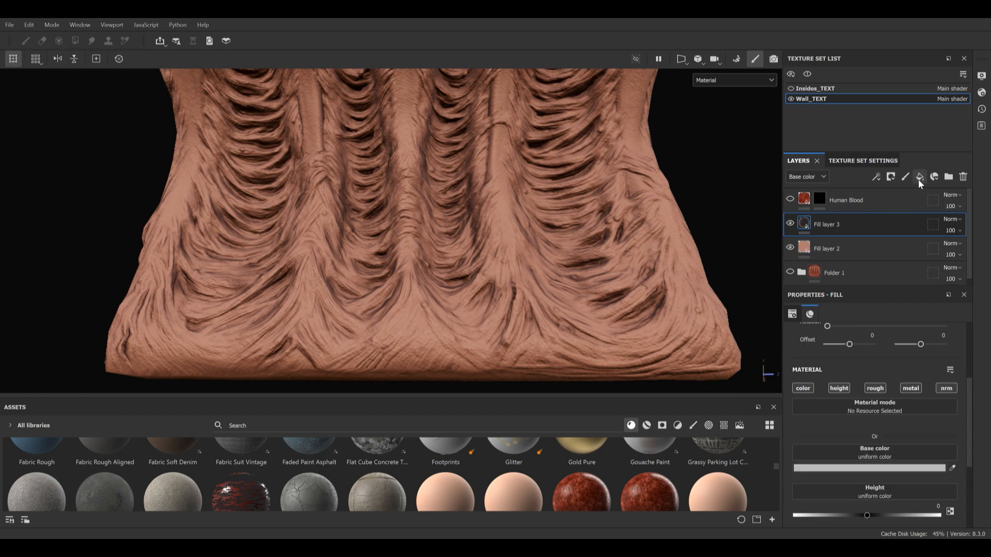
mouse_move(577, 283)
alt+mouse_down()
mouse_move(593, 253)
mouse_move(571, 270)
alt+mouse_up()
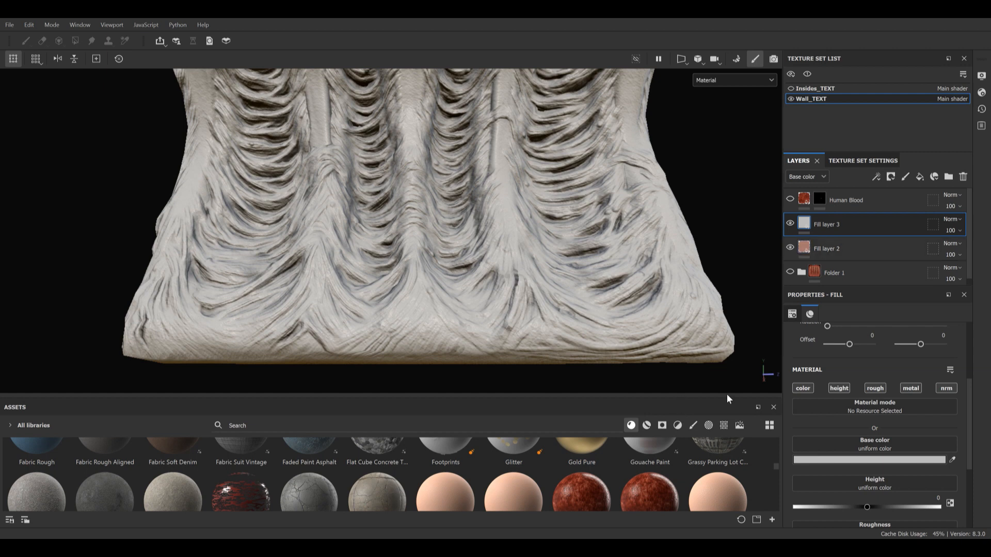
click(839, 388)
click(875, 388)
click(911, 388)
click(946, 388)
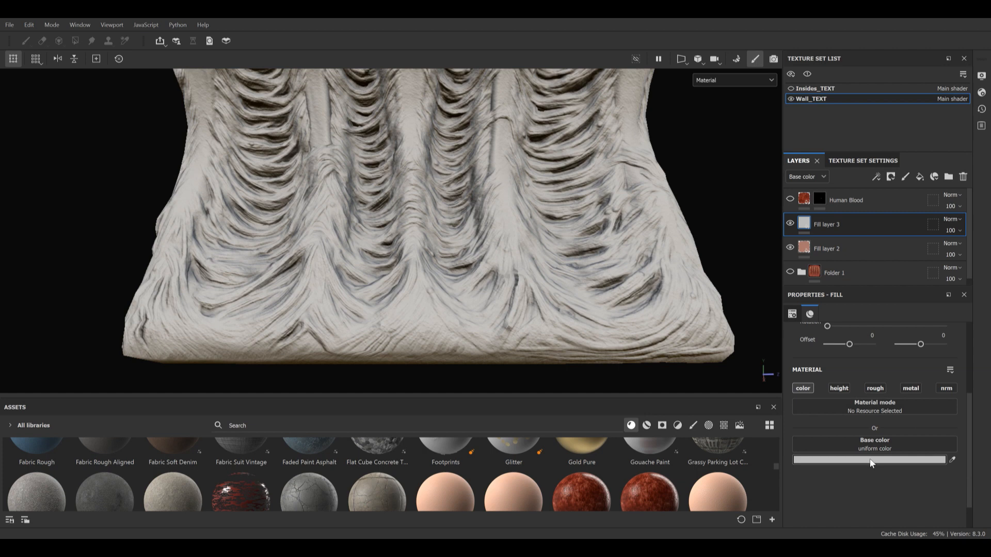
Add a black mask to Fill layer 3 and paint a short diagonal test stroke down the thick strand right of the wall's middle
right_click(807, 227)
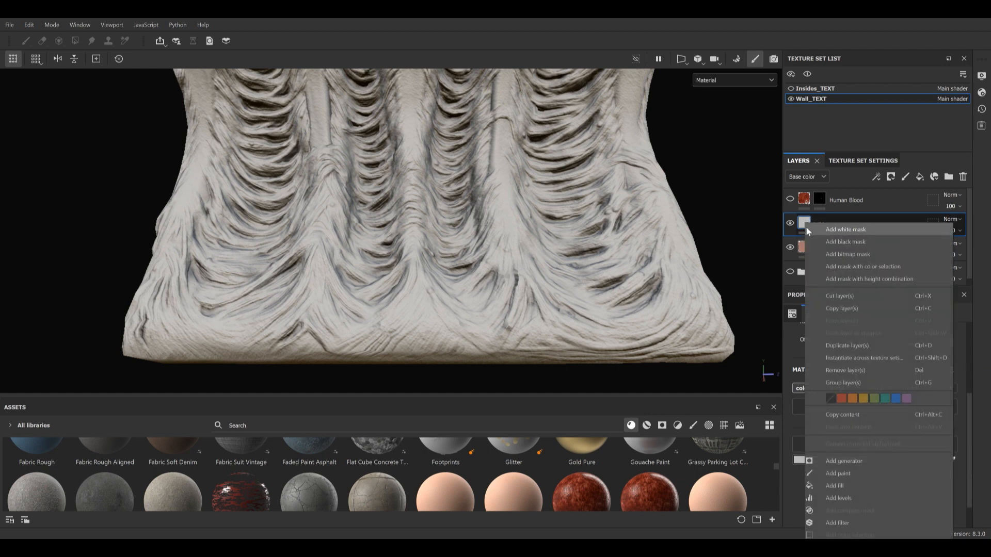
click(843, 241)
mouse_move(490, 202)
mouse_down()
mouse_move(559, 272)
mouse_move(539, 336)
mouse_up()
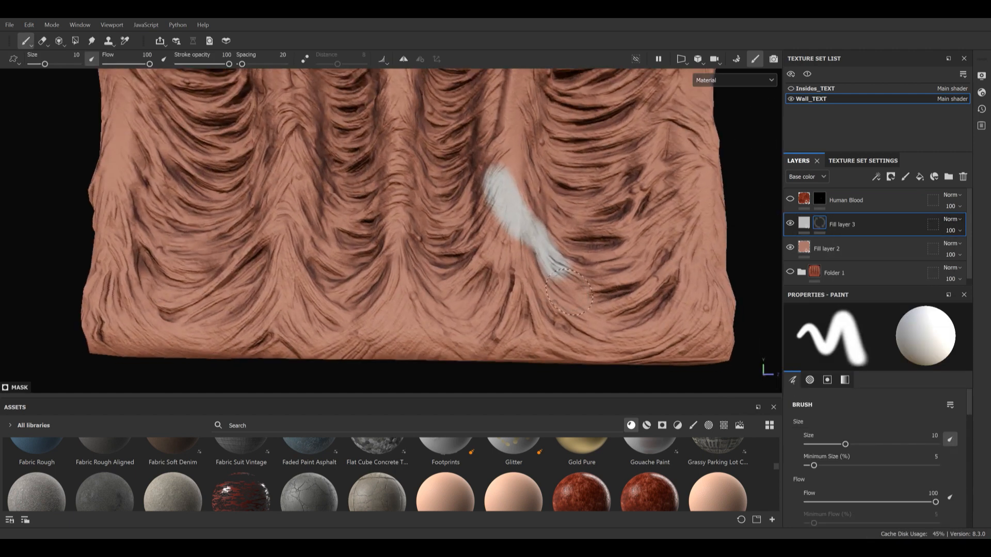
Sample the wall's skin tone with the eyedropper as the base color of Fill layer 3
click(806, 226)
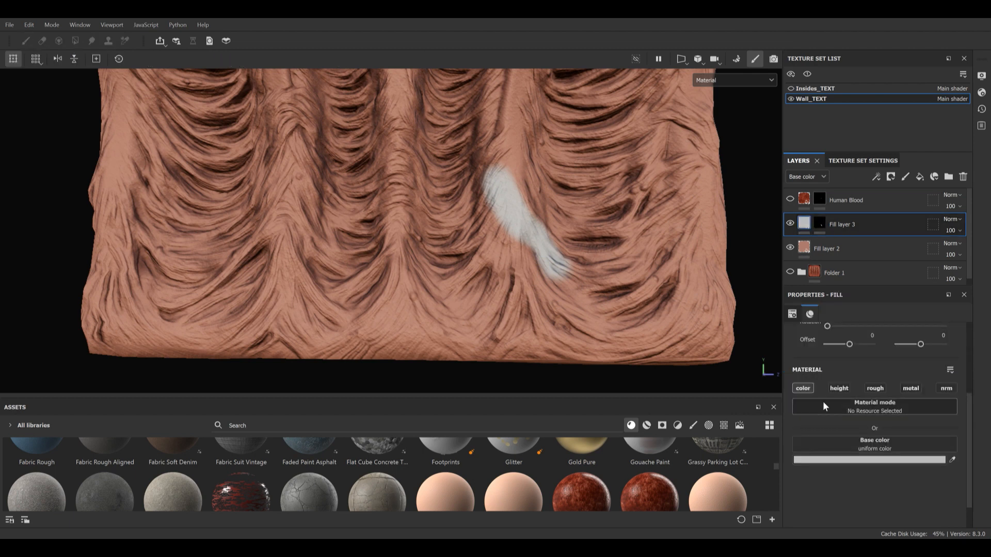
scroll(899, 407, up, 3)
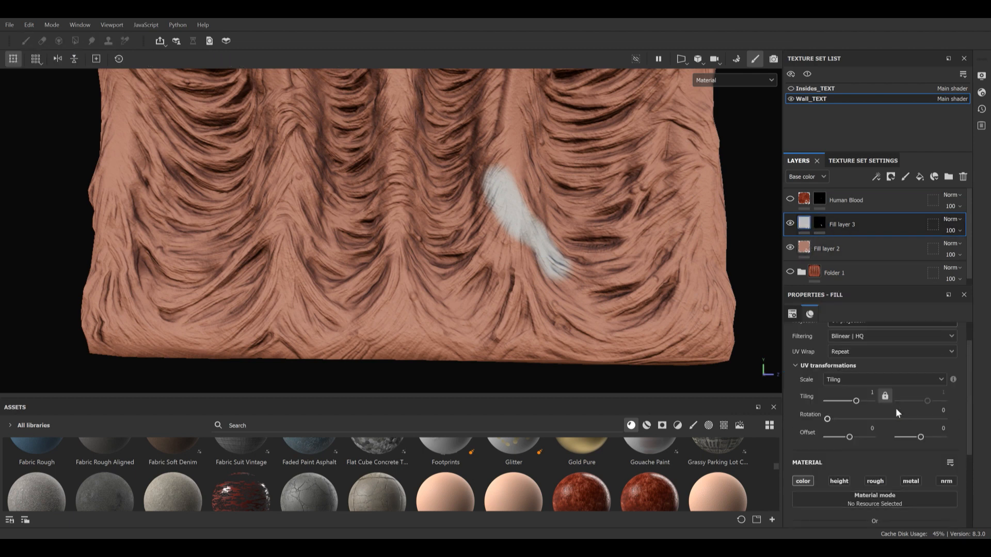
scroll(896, 408, down, 4)
click(878, 427)
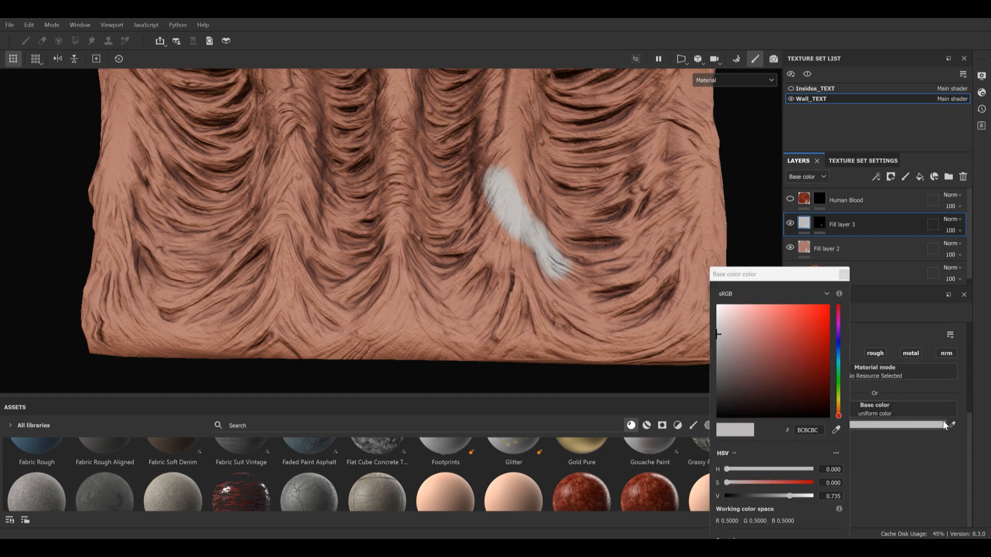
click(837, 430)
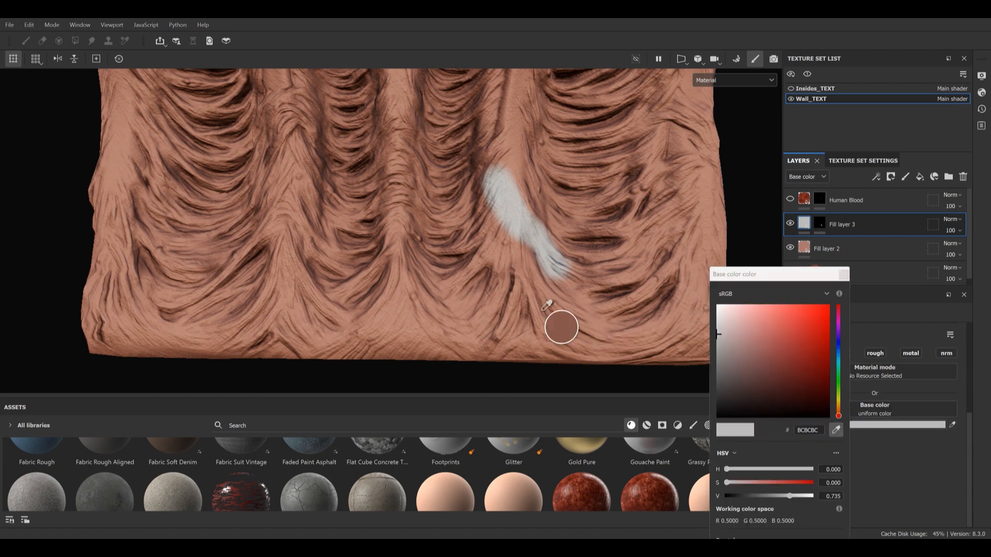
click(495, 256)
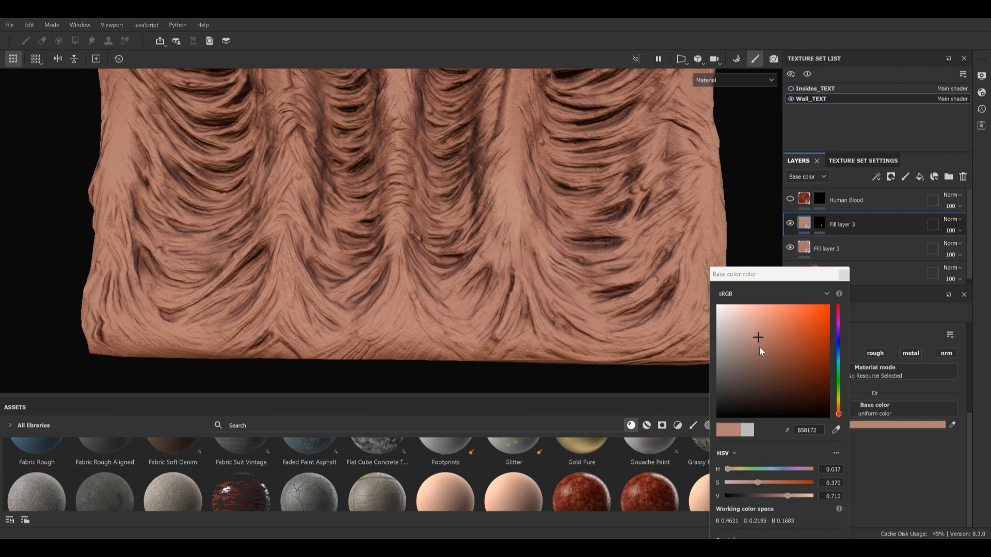
Shift the base color of Fill layer 3 to pure red hue and darken it to 7B5353
drag(839, 416, 842, 424)
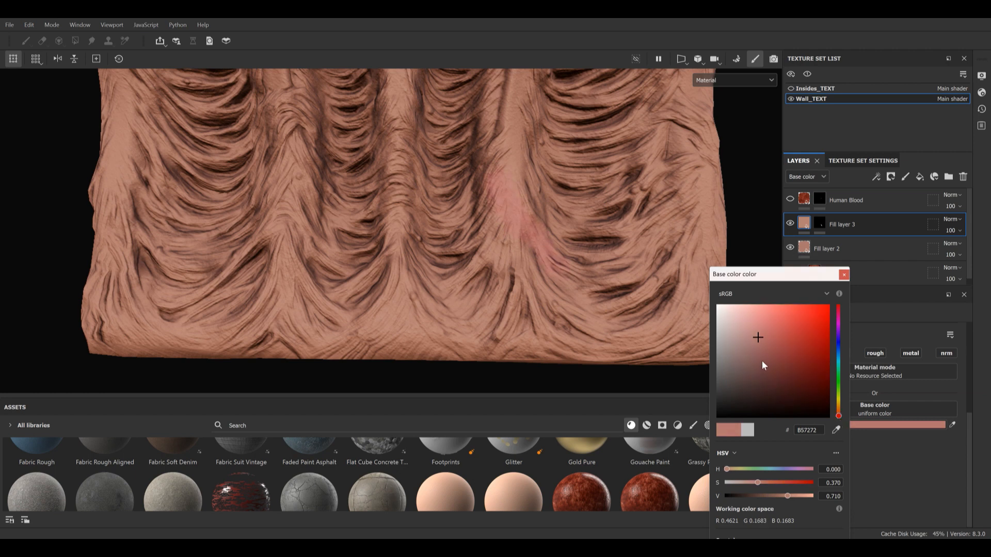
click(760, 358)
click(757, 364)
drag(757, 364, 754, 362)
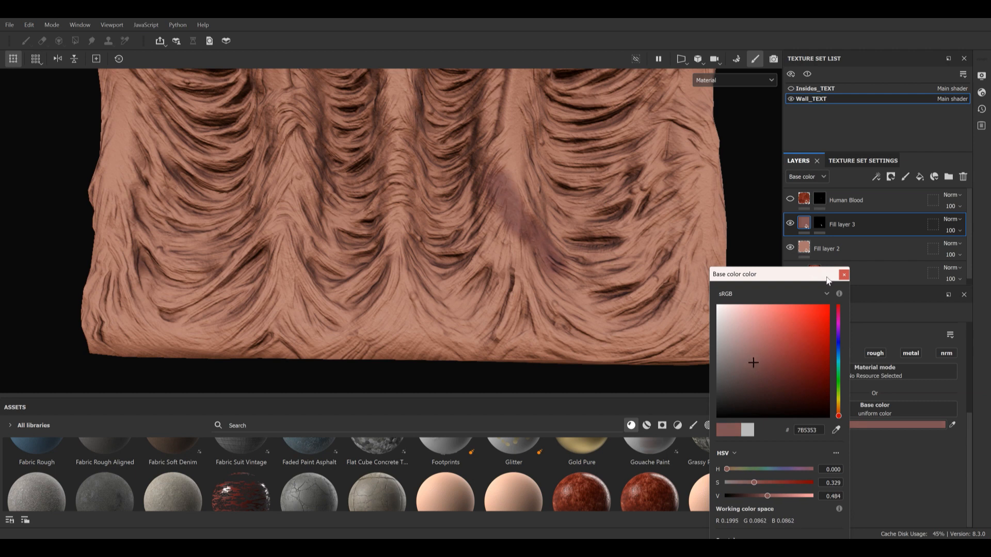
click(844, 275)
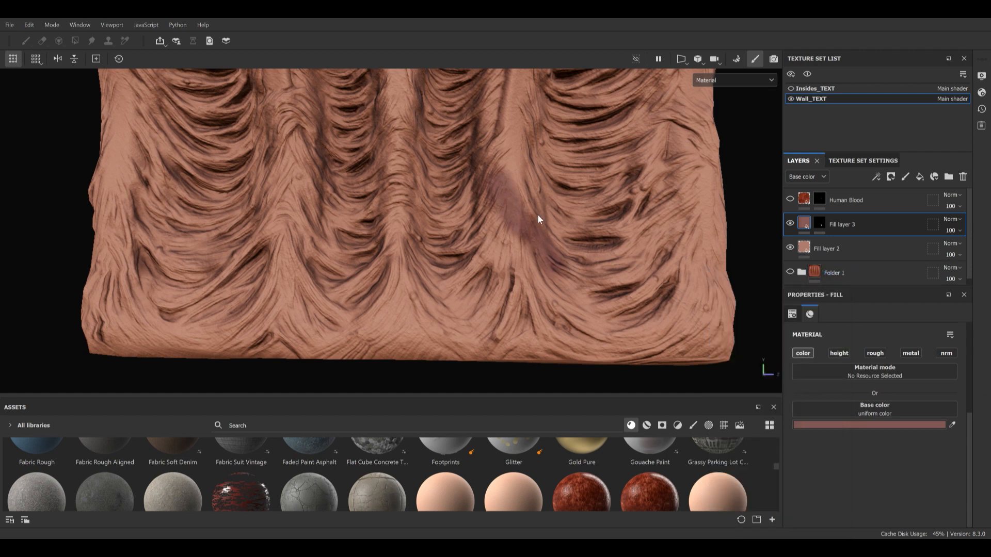
Reset the mask of Fill layer 3 to a fresh black mask, clearing the test stroke
alt+right_drag(542, 215, 475, 252)
alt+drag(475, 253, 520, 261)
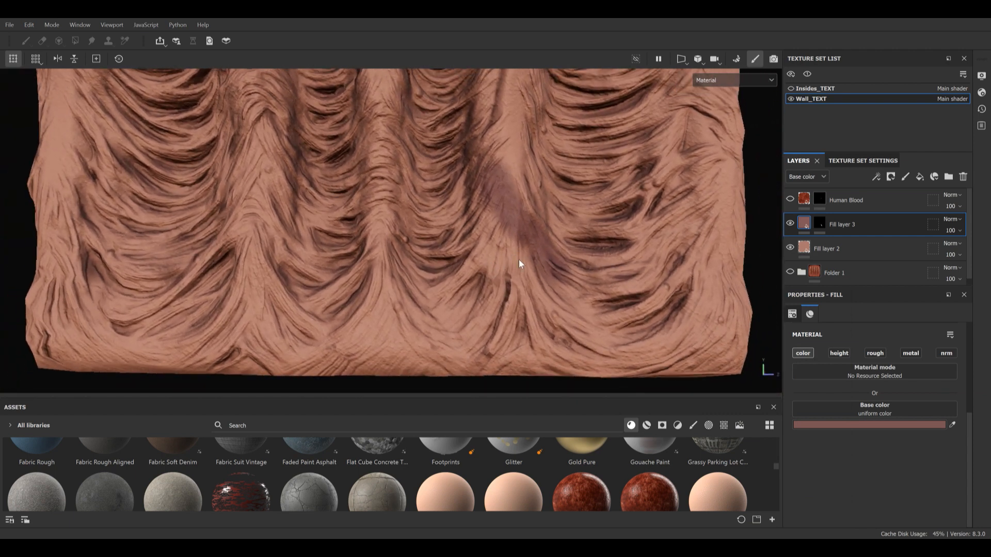
scroll(454, 176, up, 2)
right_click(820, 225)
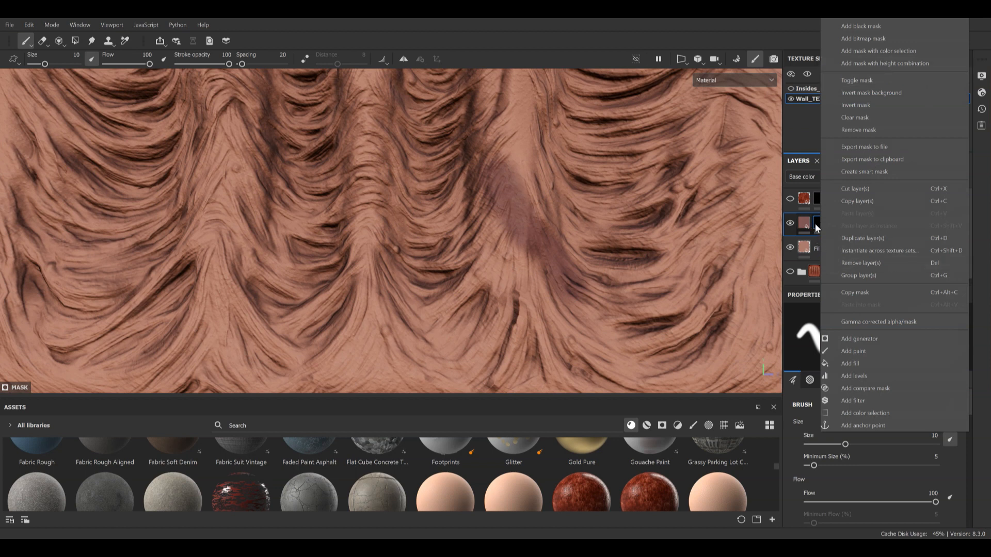
click(866, 26)
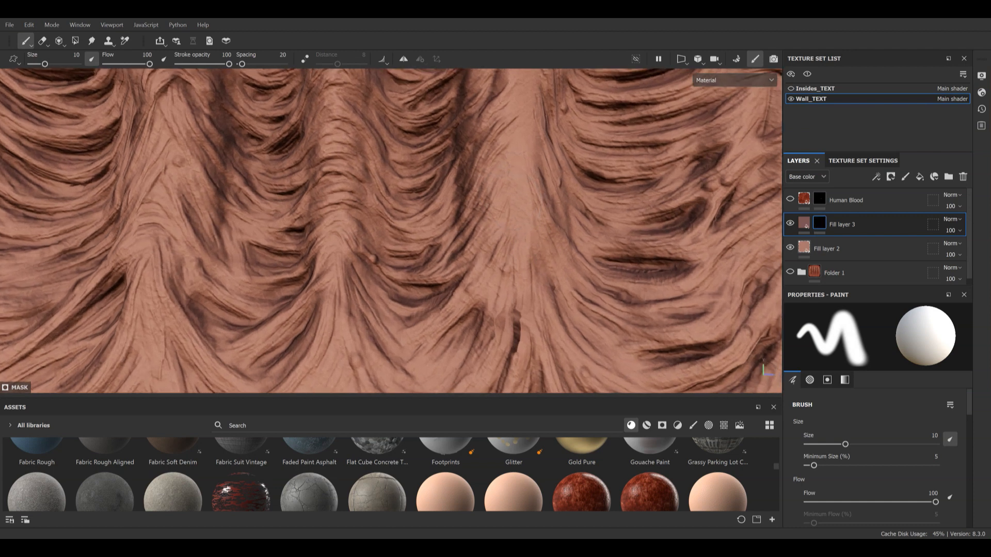
Choose the Watercolor Spots brush from the brush library for painting the Fill layer 3 mask
click(693, 426)
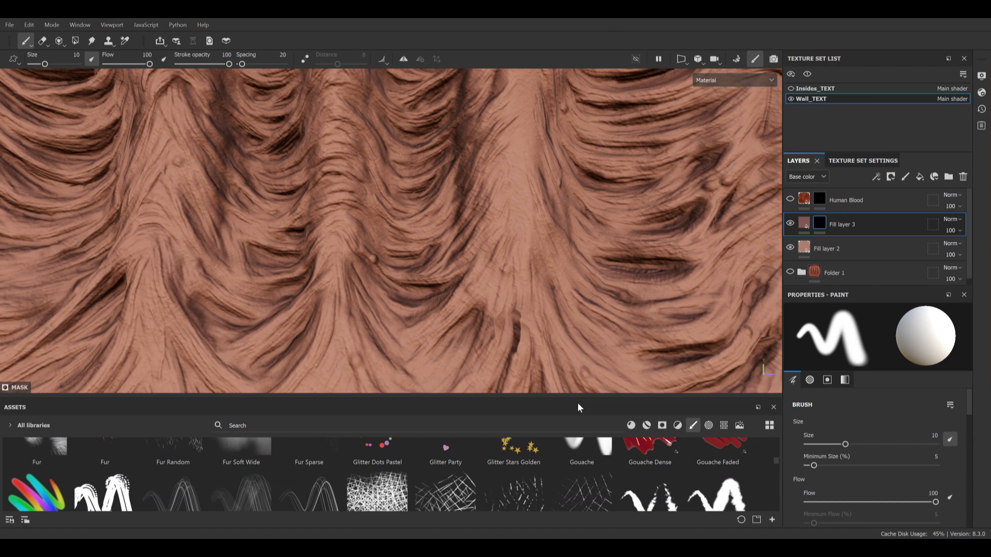
drag(579, 397, 579, 256)
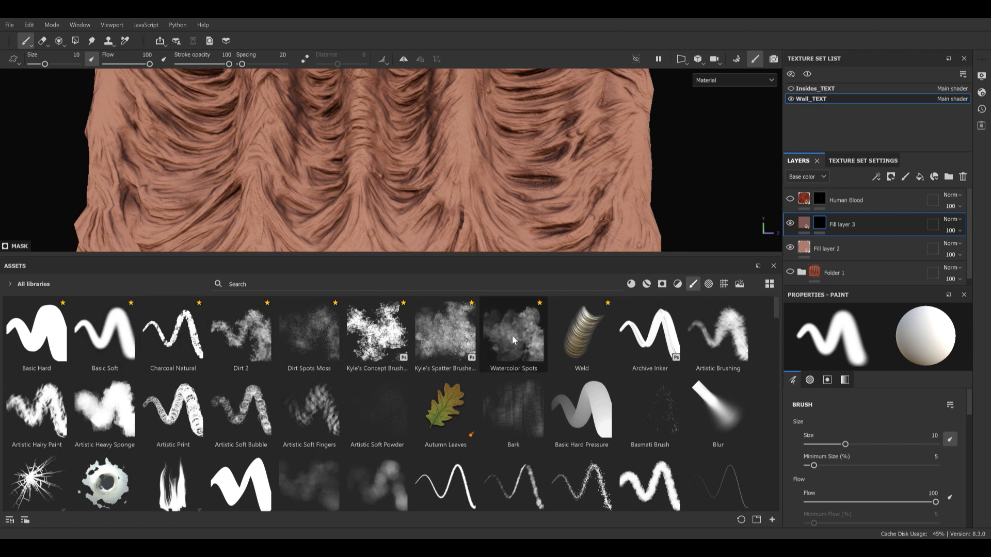
mouse_move(513, 339)
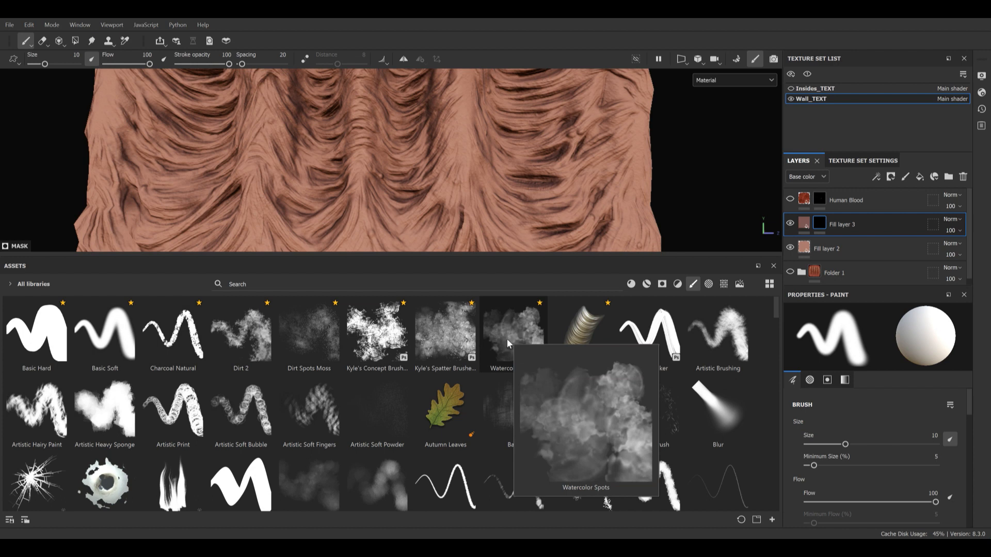
click(508, 338)
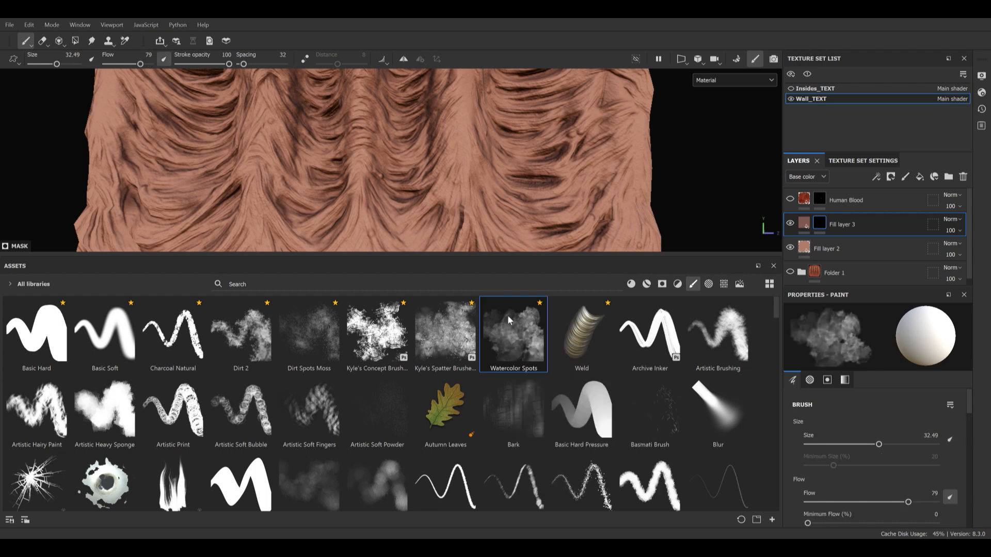
drag(512, 257, 519, 447)
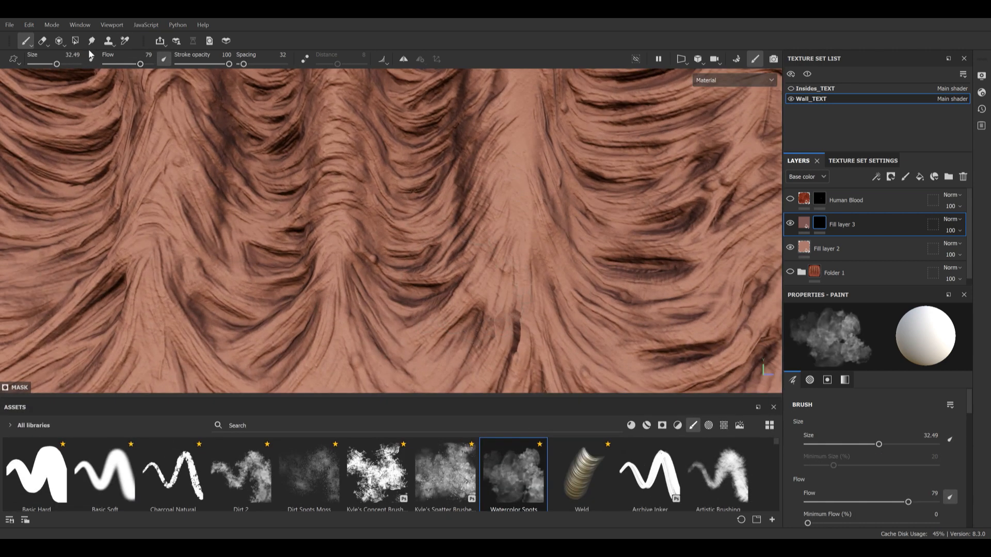
Reduce the Watercolor Spots brush size to 1.69
key(bracketleft)
key(bracketleft)
key(bracketleft)
key(bracketleft)
key(bracketleft)
key(bracketleft)
key(bracketleft)
key(bracketleft)
key(bracketleft)
key(bracketleft)
key(bracketleft)
key(bracketleft)
key(bracketleft)
key(bracketleft)
key(bracketleft)
key(bracketleft)
key(bracketleft)
key(bracketleft)
key(bracketleft)
key(bracketleft)
key(bracketleft)
key(bracketleft)
key(bracketleft)
key(bracketleft)
key(bracketleft)
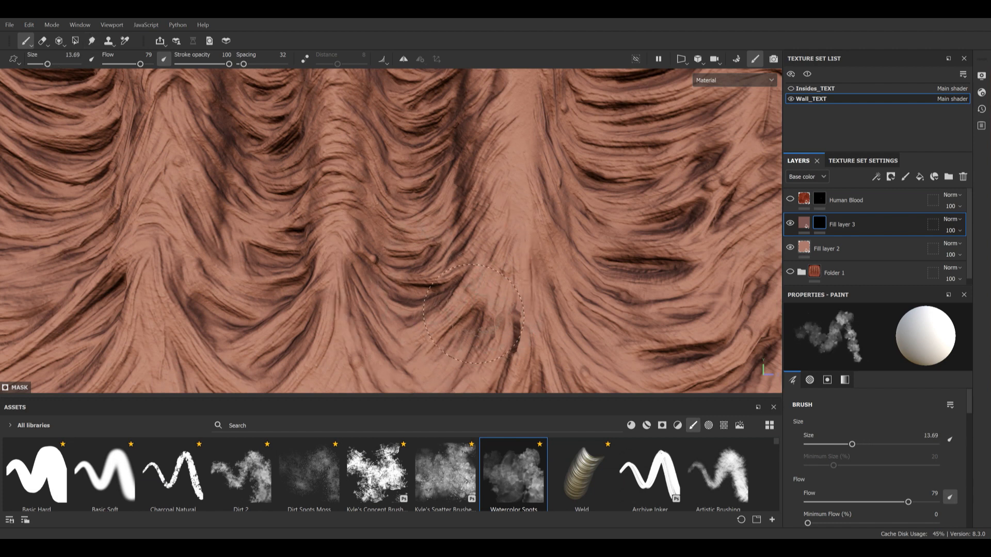
key(bracketleft)
key(bracketleft)
key(bracketleft)
key(bracketleft)
key(bracketleft)
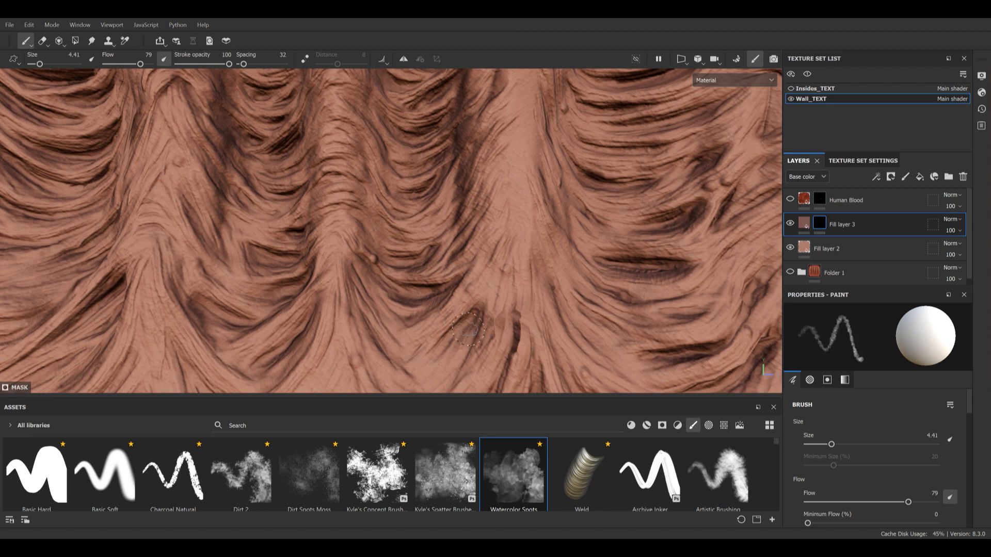
key(bracketleft)
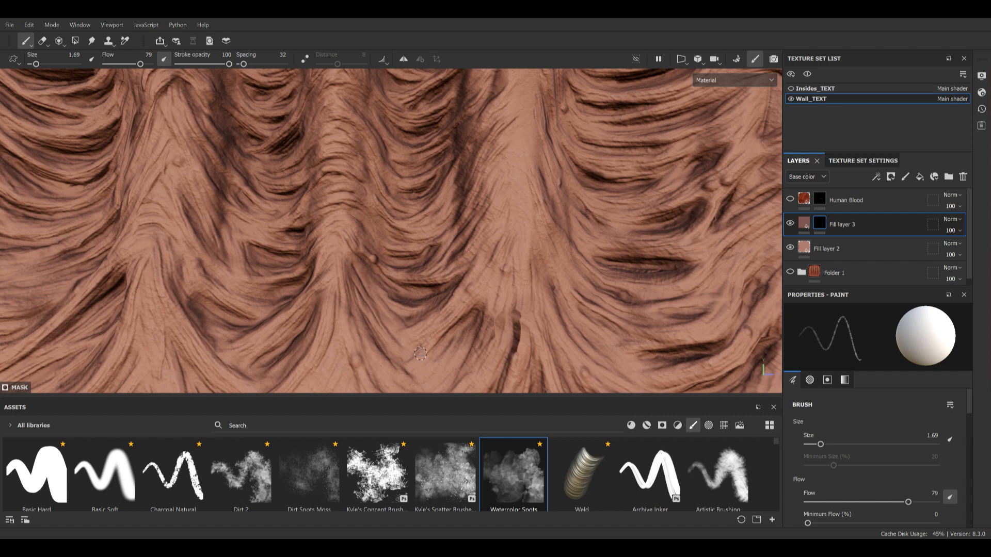
Set the brush flow to 100 and turn off pen pressure control for the flow
drag(140, 63, 170, 63)
click(164, 59)
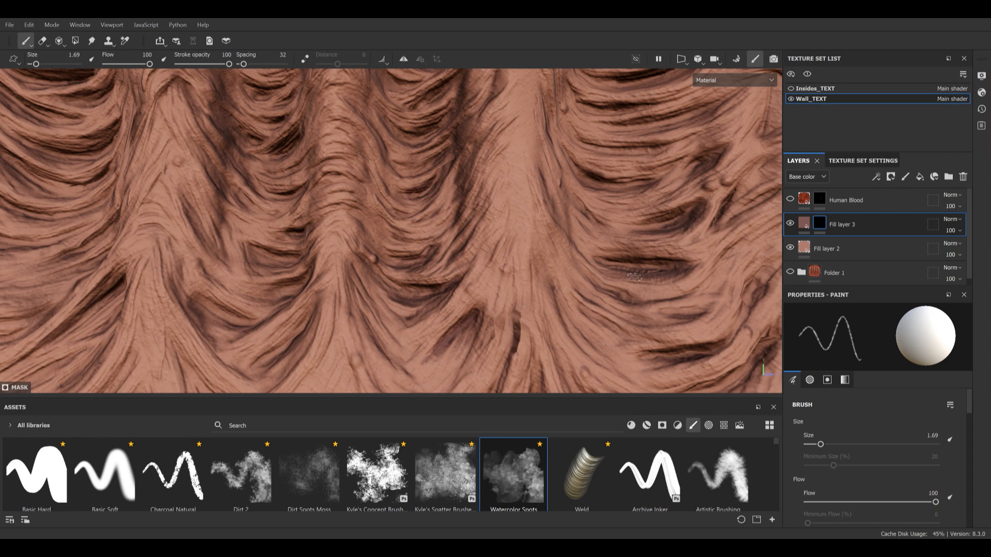
mouse_move(358, 225)
middle_down()
mouse_move(453, 270)
mouse_move(471, 237)
middle_up()
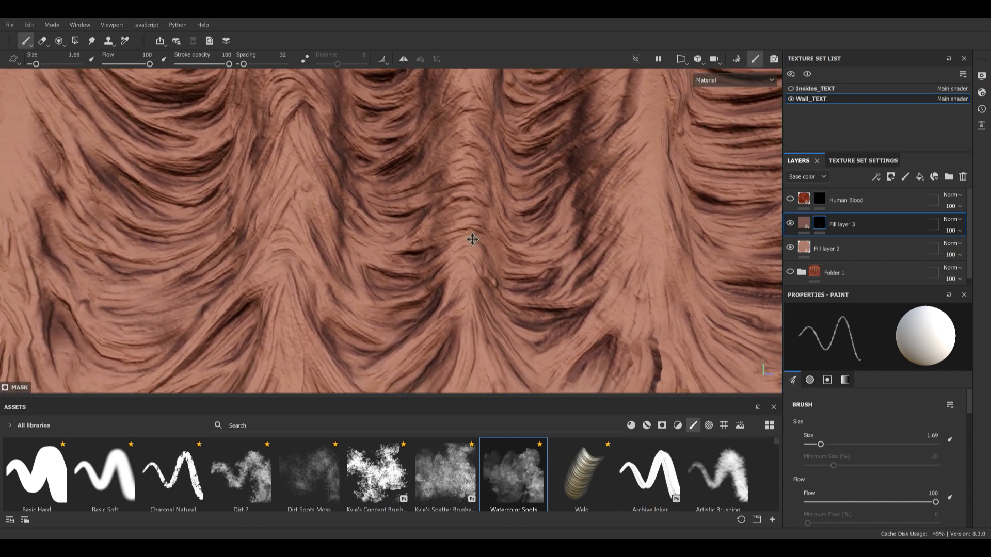
Paint short dark strokes on the Fill layer 3 mask along the folds around the central column
drag(379, 278, 404, 280)
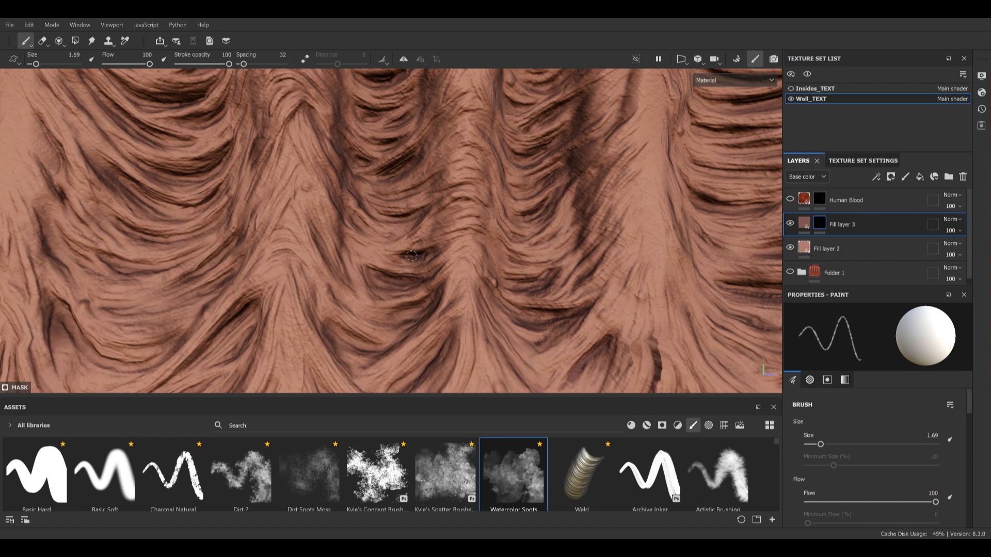
drag(388, 314, 412, 310)
mouse_move(338, 325)
mouse_down()
mouse_move(372, 343)
mouse_move(365, 340)
mouse_move(355, 362)
mouse_move(345, 354)
mouse_up()
drag(417, 218, 379, 235)
mouse_move(379, 178)
mouse_down()
mouse_move(410, 157)
mouse_move(370, 116)
mouse_up()
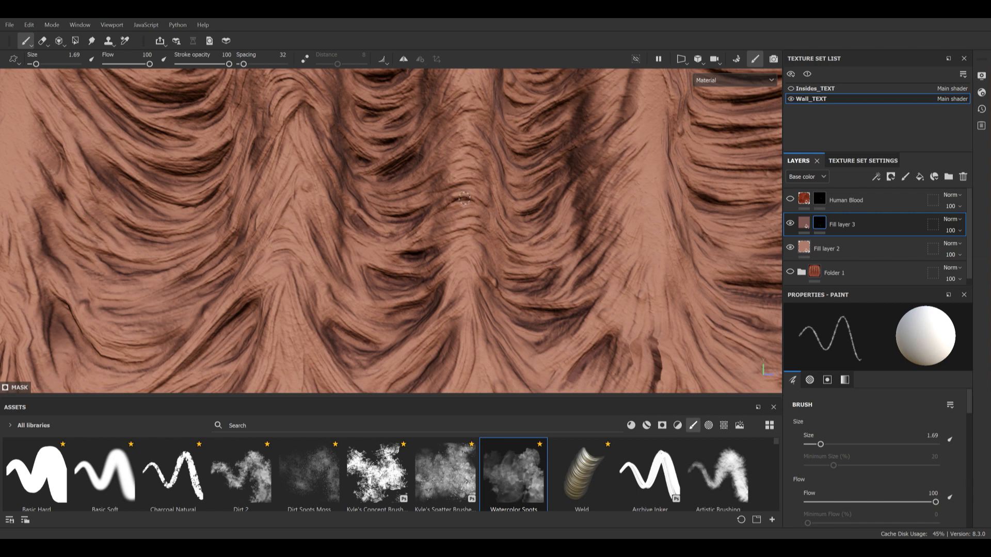
mouse_move(440, 194)
mouse_down()
mouse_move(473, 187)
mouse_move(473, 166)
mouse_up()
Reduce the brush size to 0.81 for finer painting on the Fill layer 3 mask
key(bracketleft)
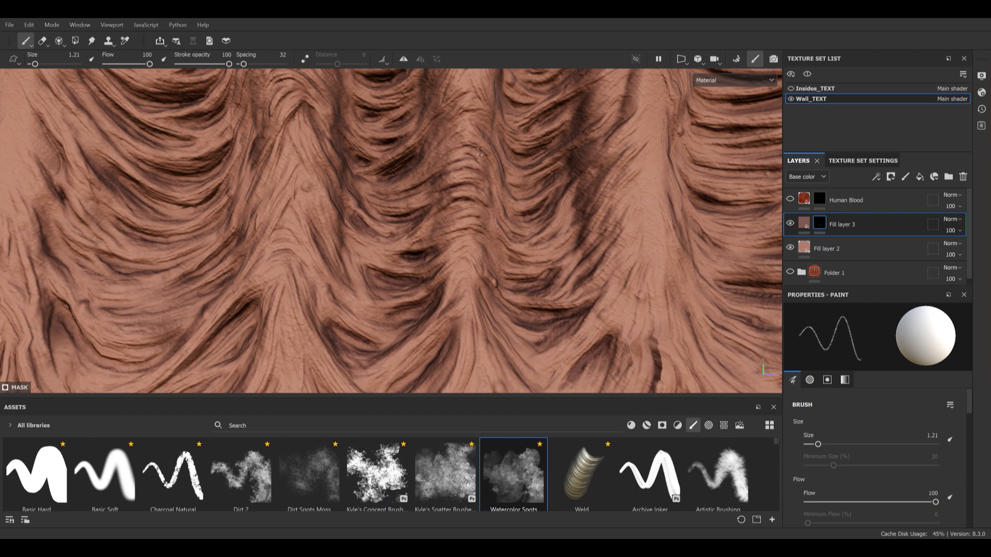
key(bracketleft)
key(bracketleft)
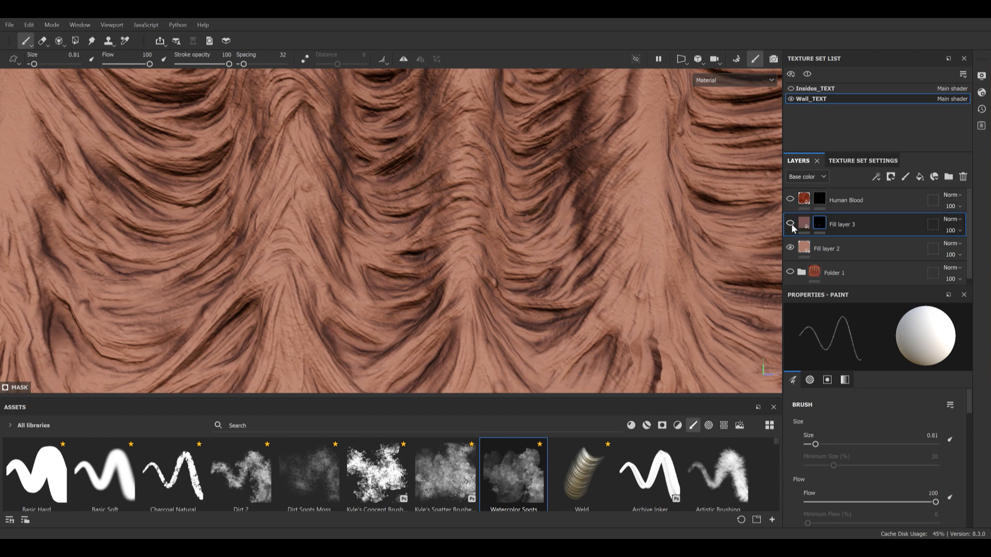
Add a new fill layer and place it above Human Blood at the top of the layer stack
mouse_move(803, 223)
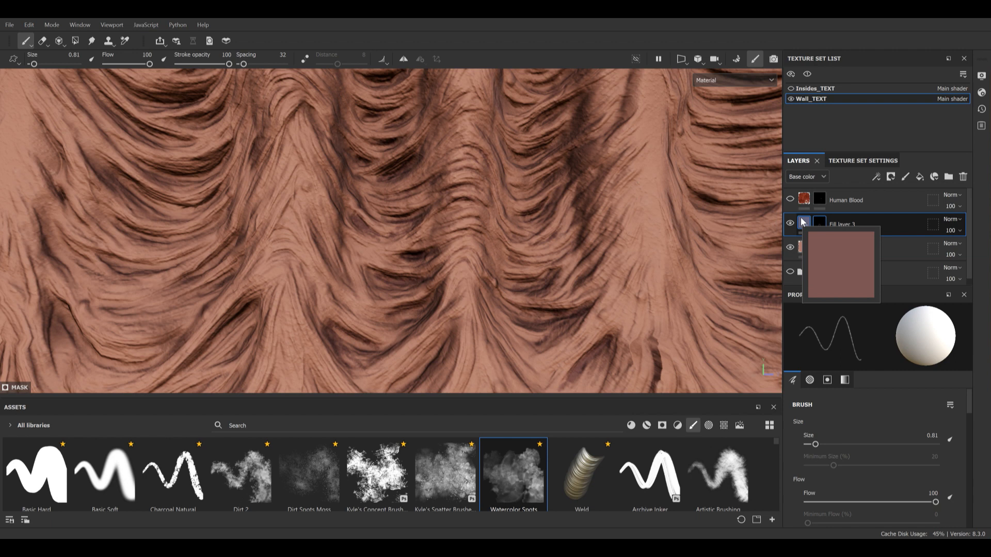
click(921, 176)
drag(879, 225, 870, 191)
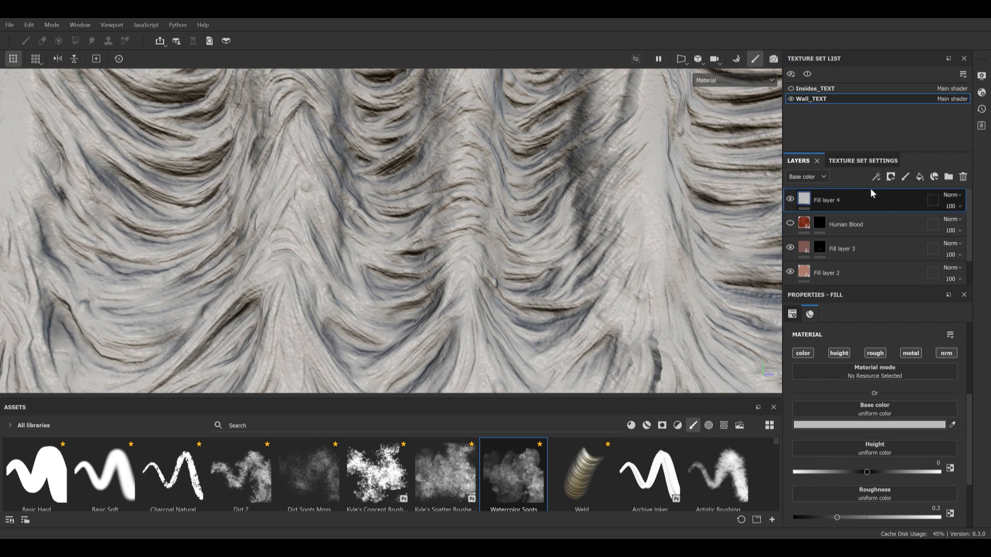
Give Fill layer 4 a bitmap mask using the wall's ambient occlusion map and set its blending mode to Multiply
right_click(811, 201)
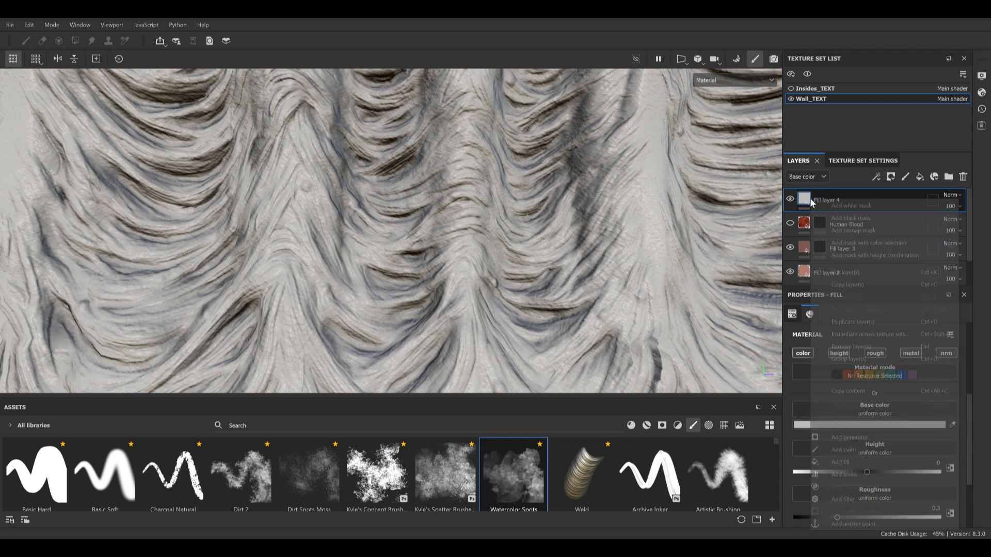
click(867, 233)
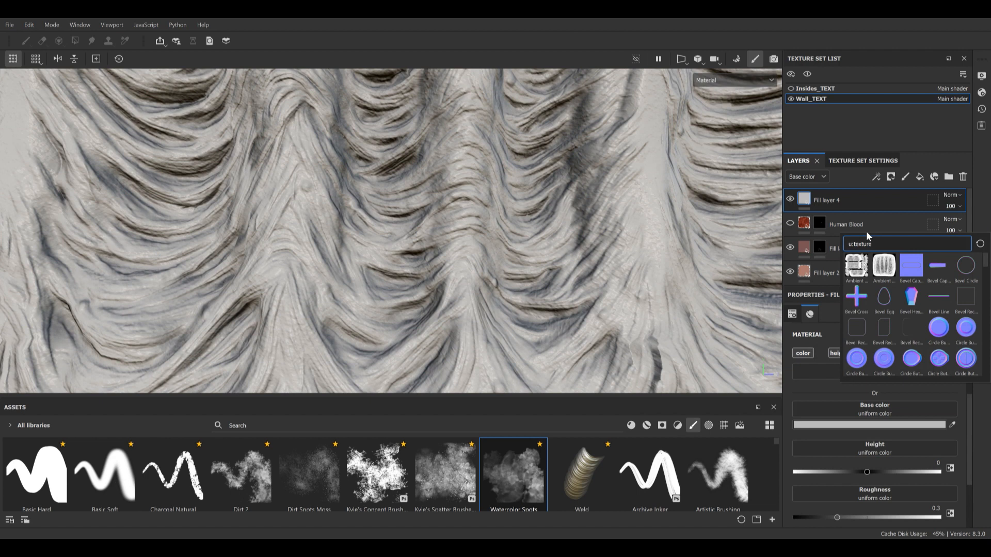
click(888, 264)
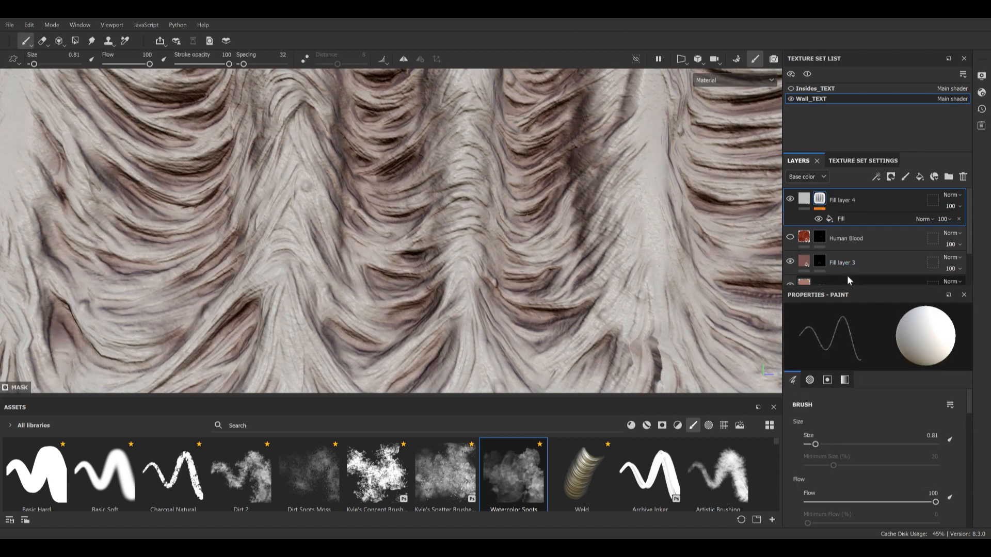
click(957, 198)
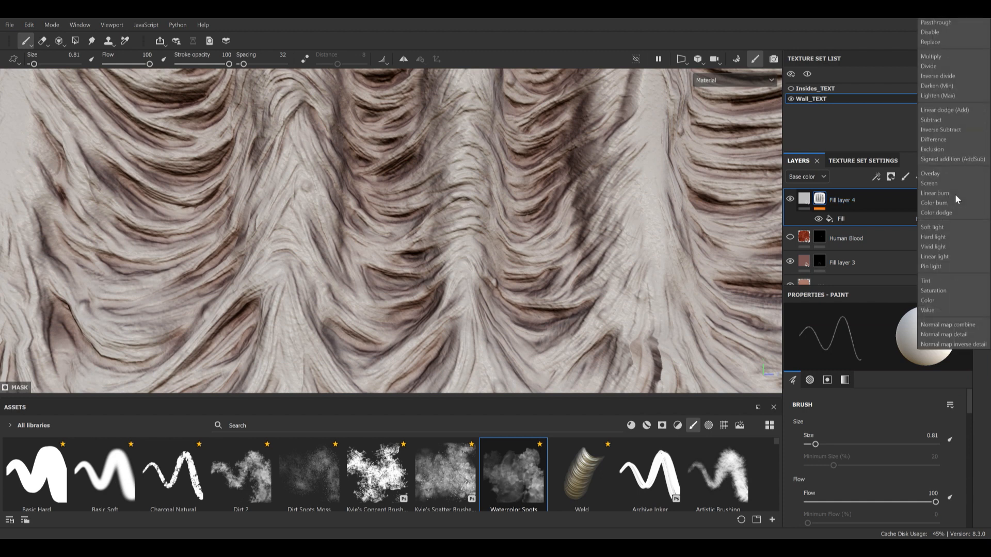
click(943, 55)
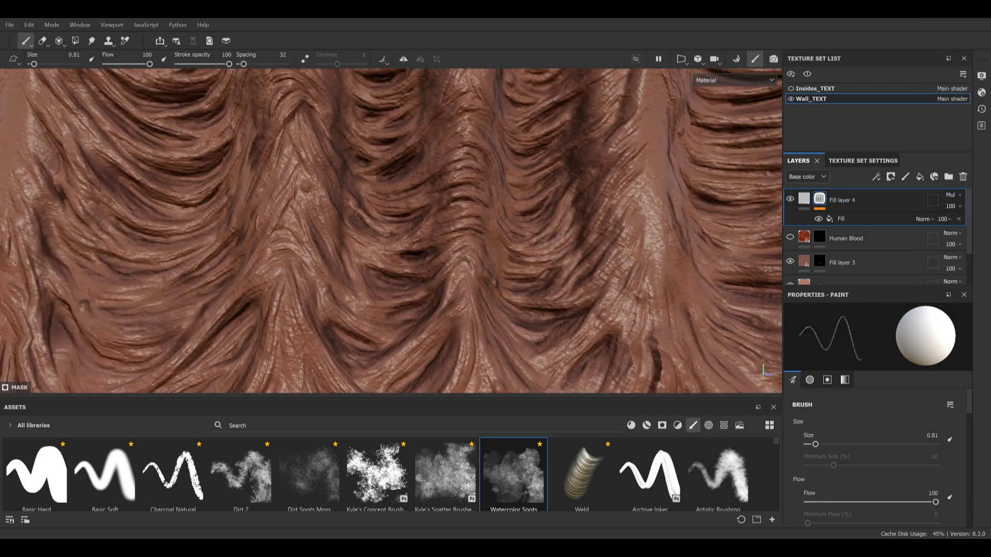
Compare the wall with and without Fill layer 4, both close up and from farther away
click(789, 200)
click(789, 201)
click(790, 200)
click(789, 200)
click(790, 201)
click(789, 200)
click(790, 201)
click(790, 200)
alt+right_drag(486, 208, 389, 163)
alt+drag(389, 164, 480, 216)
click(790, 199)
click(790, 199)
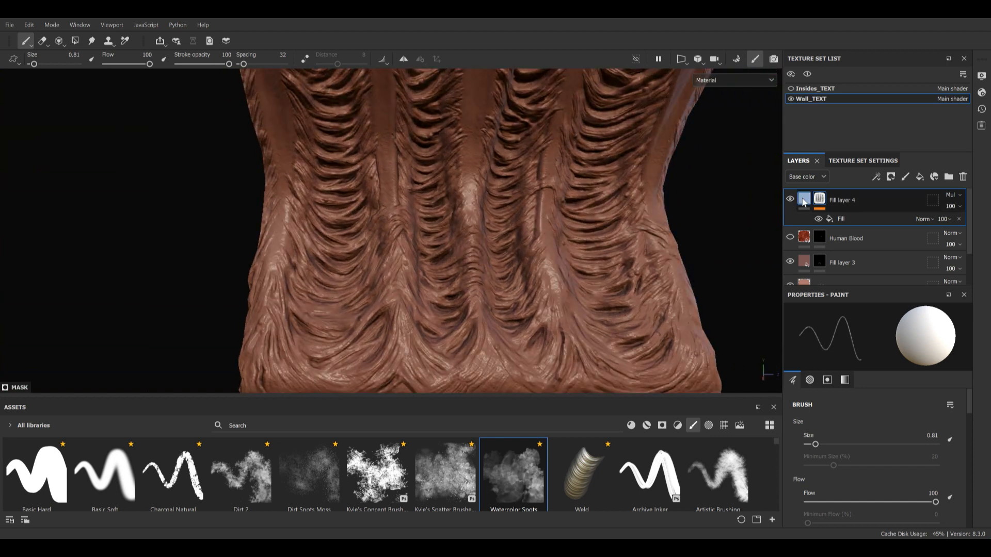
Turn off the height, roughness, metallic and normal channels of Fill layer 4, leaving only color
click(804, 201)
click(840, 354)
click(875, 353)
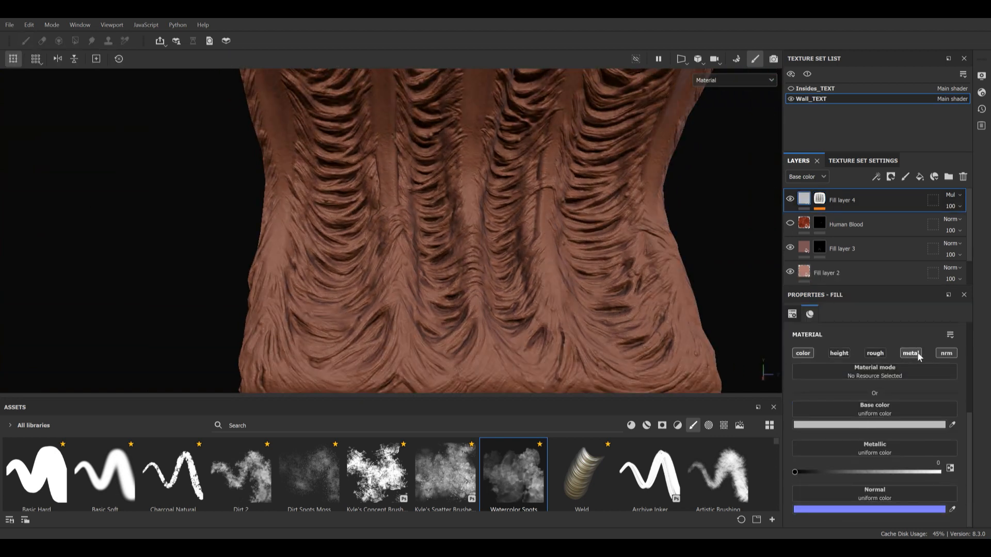
click(912, 354)
click(948, 353)
Compare the wall's shading with the color-only Fill layer 4 on and off, and inspect the folds up close
click(790, 200)
click(790, 199)
click(790, 199)
click(791, 200)
click(790, 200)
click(790, 200)
click(790, 199)
click(790, 200)
alt+right_drag(498, 225, 562, 323)
alt+drag(562, 323, 548, 247)
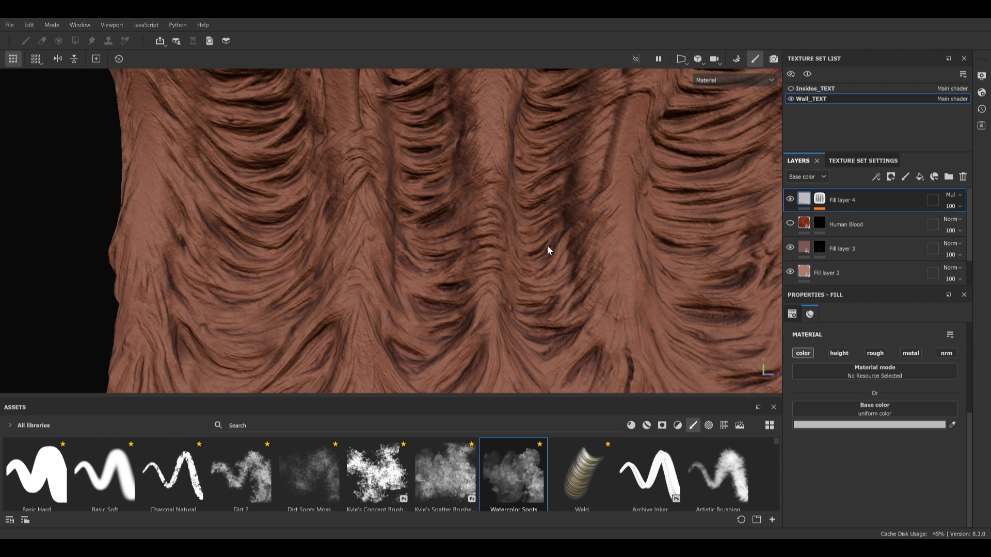
alt+middle_drag(548, 245, 490, 194)
alt+right_drag(490, 194, 427, 227)
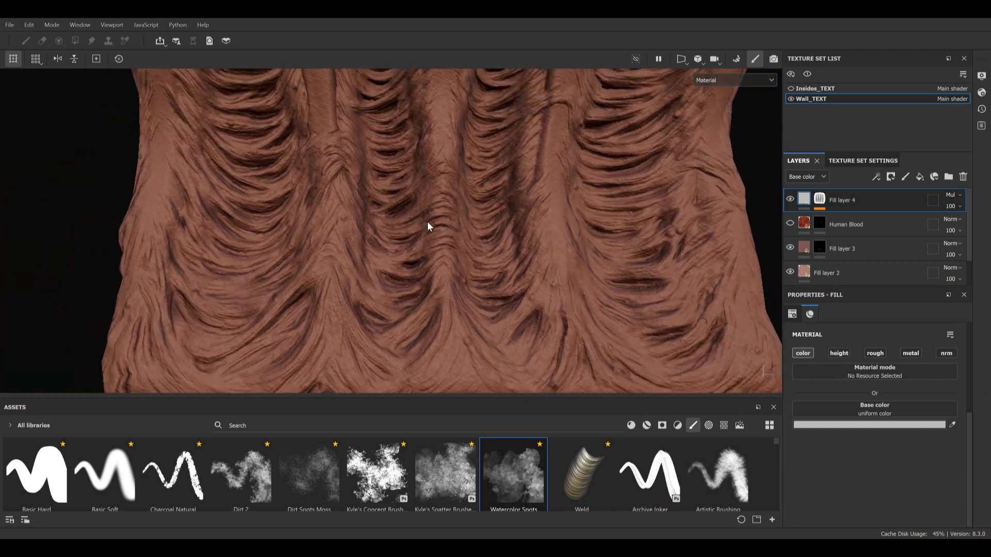
alt+right_drag(441, 214, 540, 219)
alt+drag(540, 219, 471, 230)
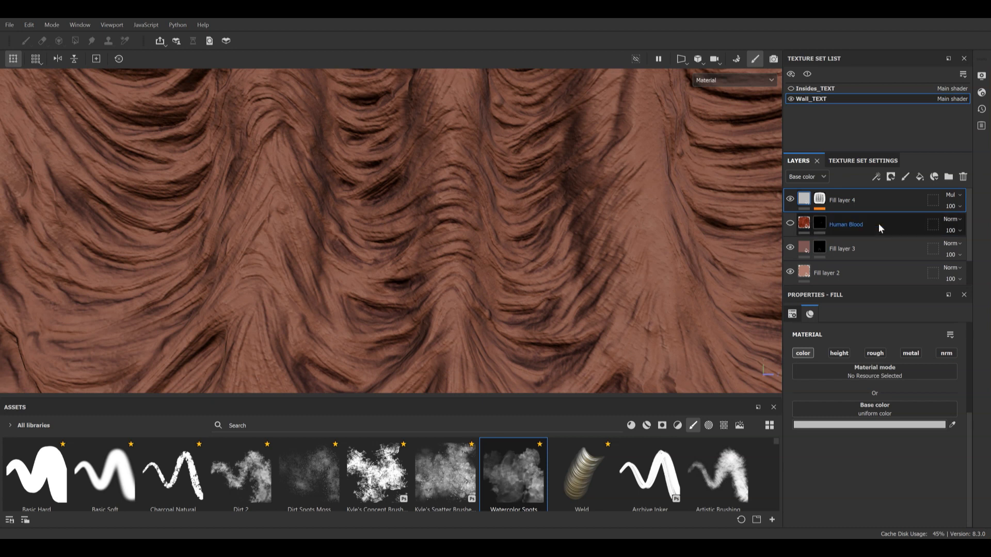
Rename Fill layer 4 as AO
double_click(841, 200)
text(AO)
key(Return)
Add a new fill layer directly above Fill layer 3 and give it a black mask
click(877, 249)
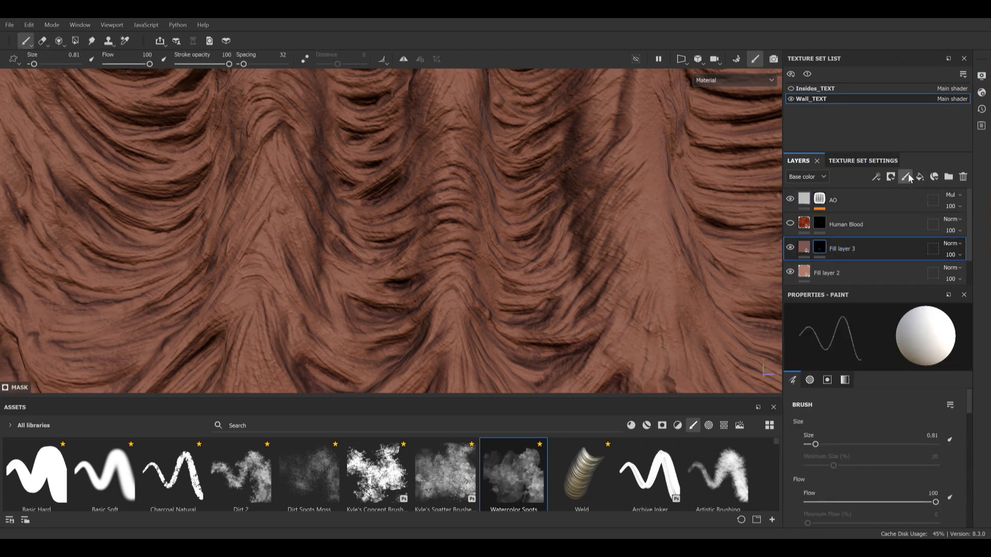
click(907, 177)
key(ctrl+z)
click(920, 177)
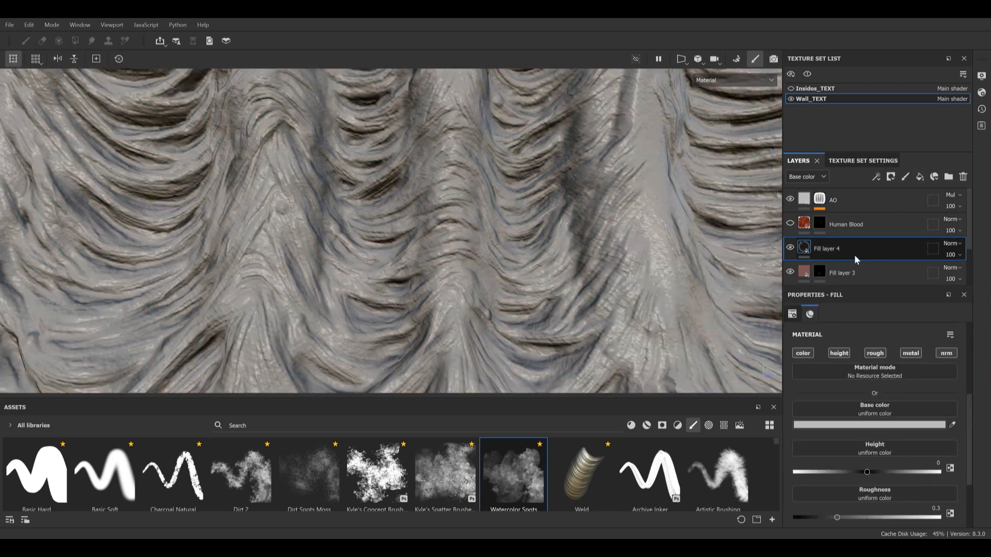
right_click(820, 250)
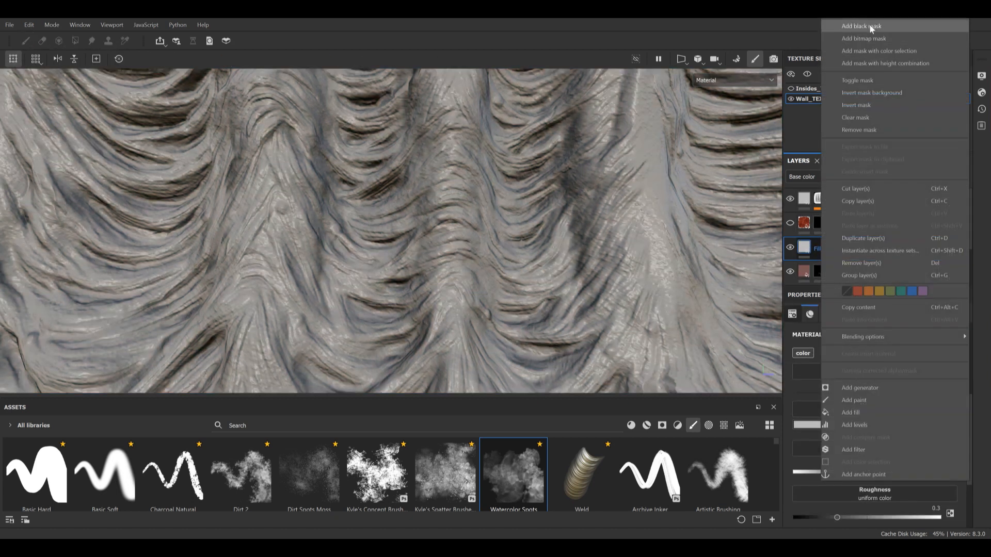
click(876, 27)
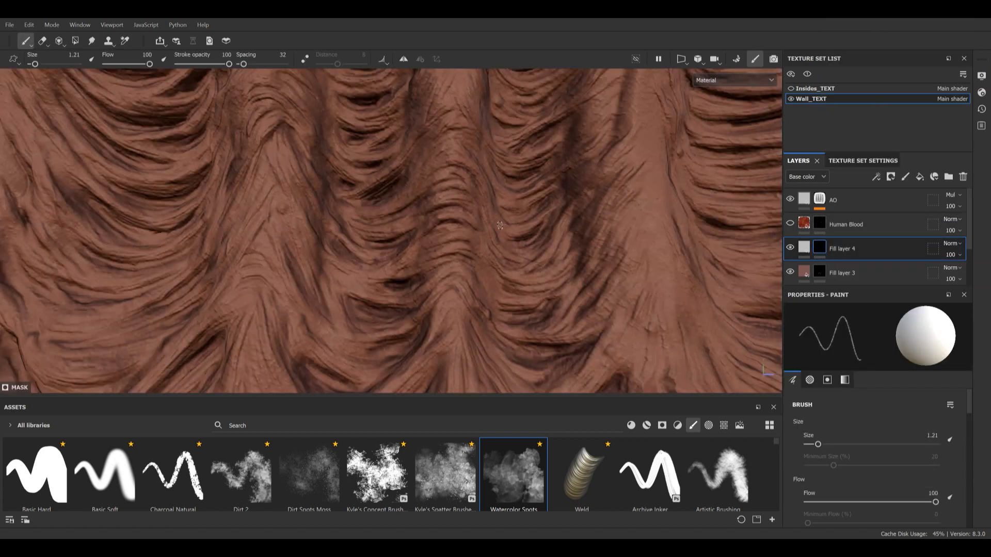
Paint a test stroke on the new layer's mask at brush size 10.89 and sample the wall's brown as its base color
ctrl+right_drag(500, 225, 537, 225)
drag(445, 202, 500, 316)
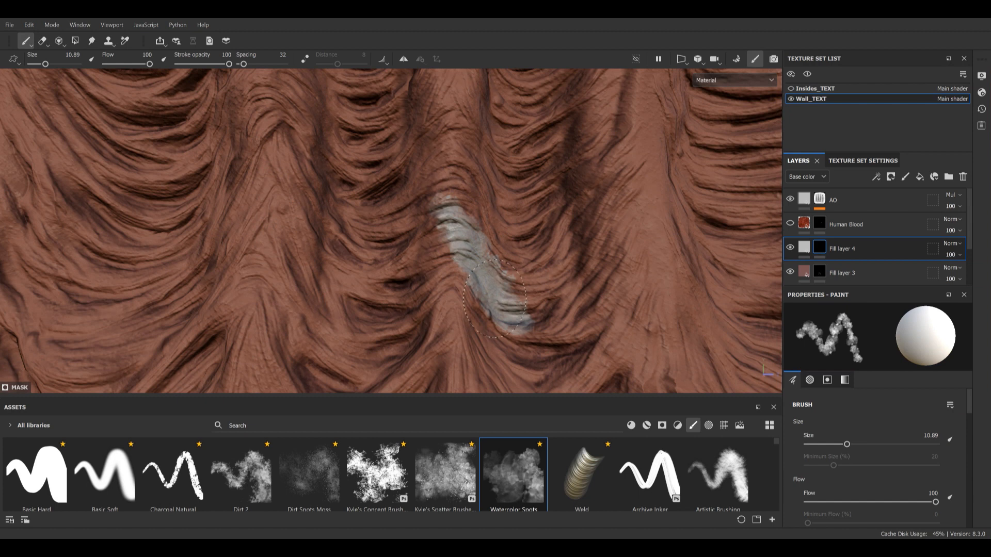
click(803, 254)
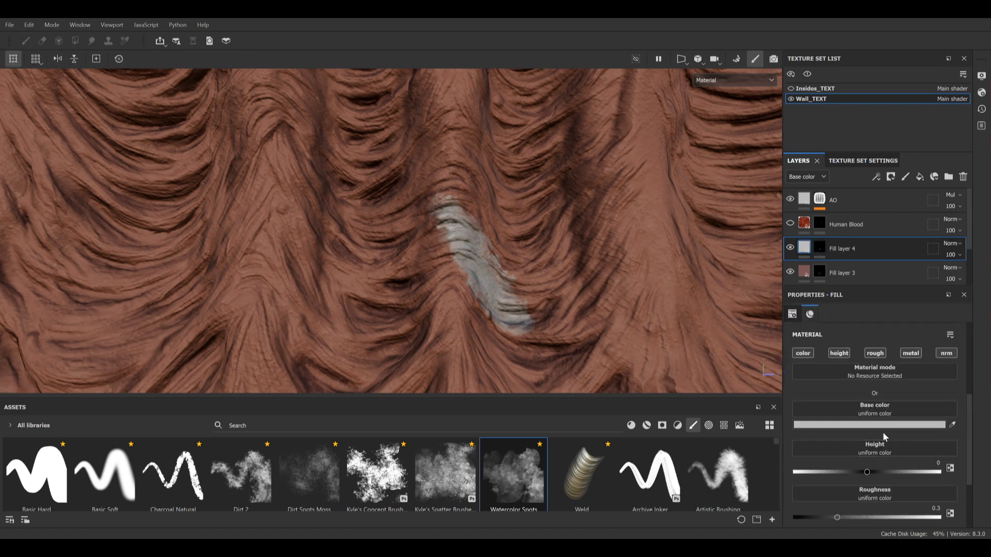
click(953, 426)
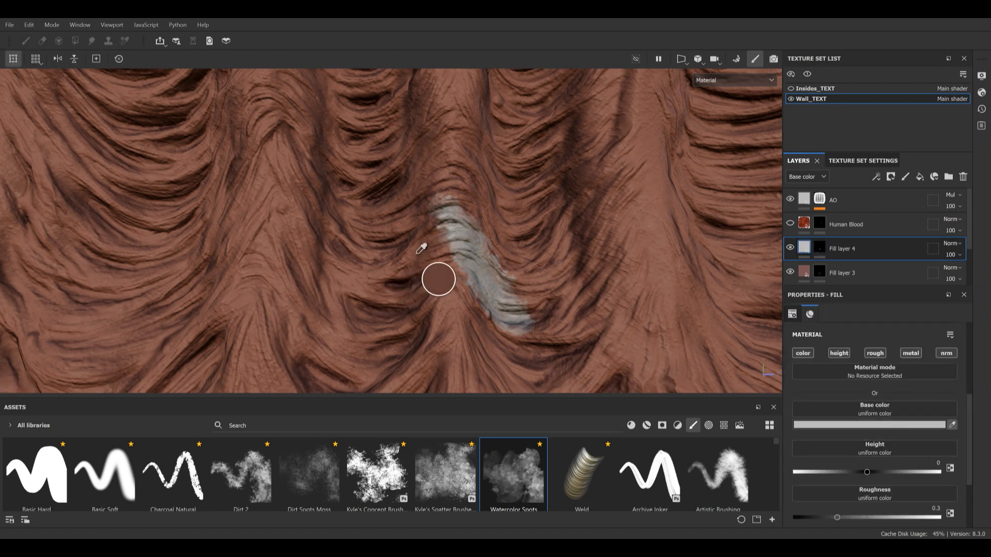
click(416, 252)
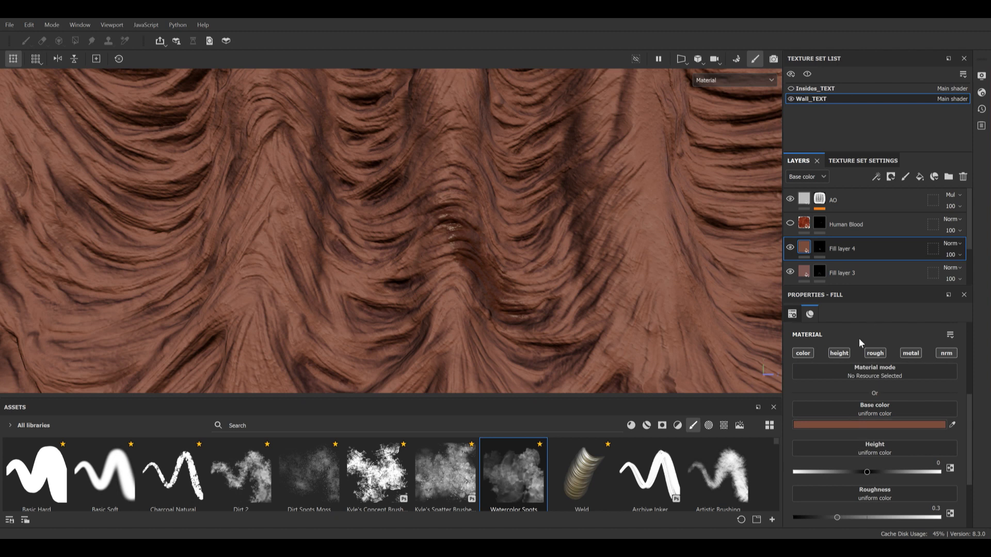
Disable the roughness, metallic, normal and height channels of the new Fill layer 4, keeping only color
click(875, 353)
click(946, 353)
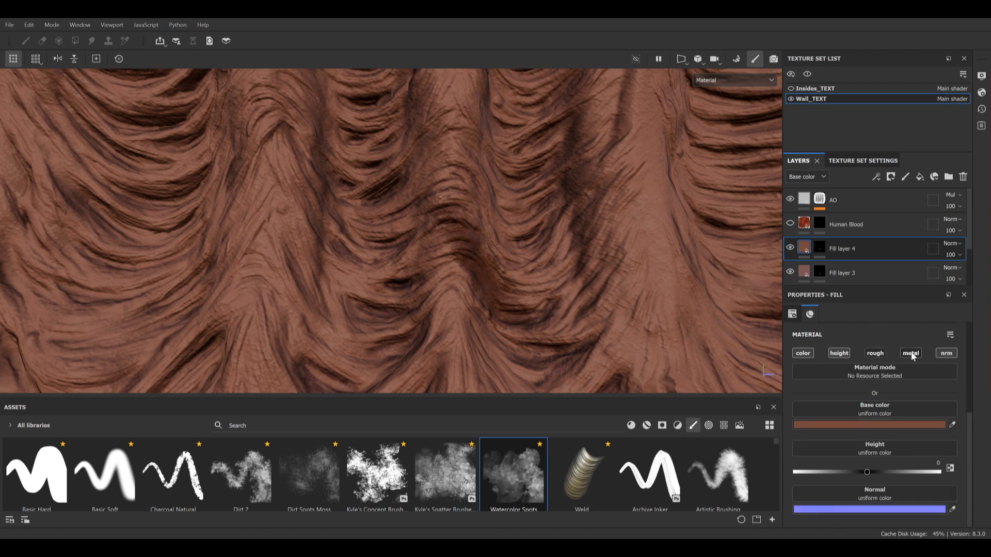
click(944, 355)
click(840, 355)
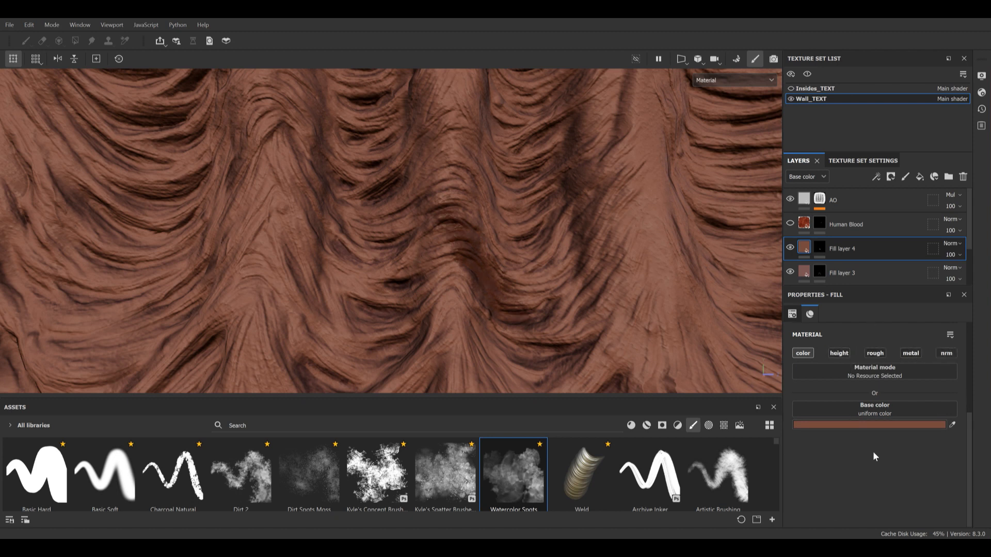
Set the base color of Fill layer 4 to the light pink FFA5A5
click(853, 424)
mouse_move(764, 352)
mouse_down()
mouse_move(733, 333)
mouse_move(744, 327)
mouse_up()
drag(842, 413, 841, 304)
drag(752, 319, 756, 305)
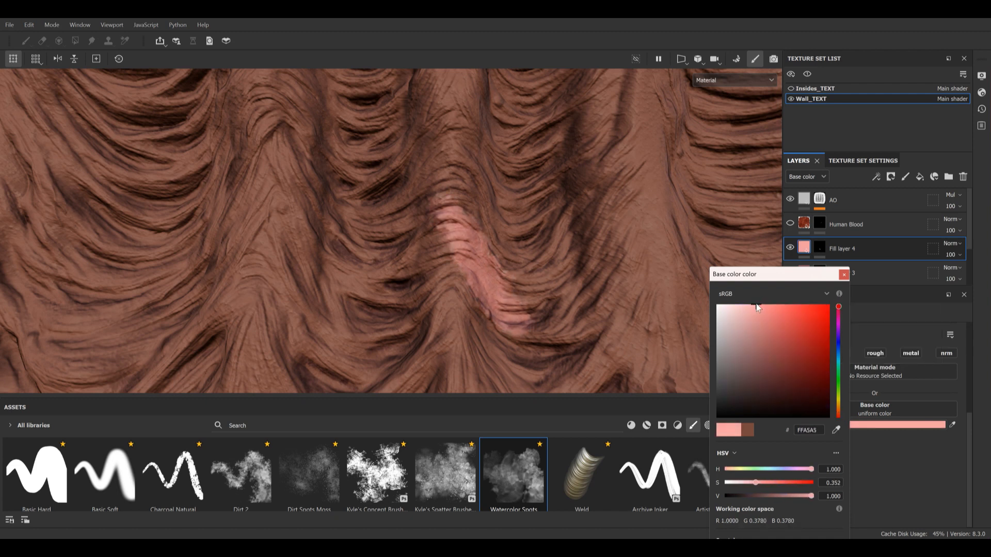
click(843, 275)
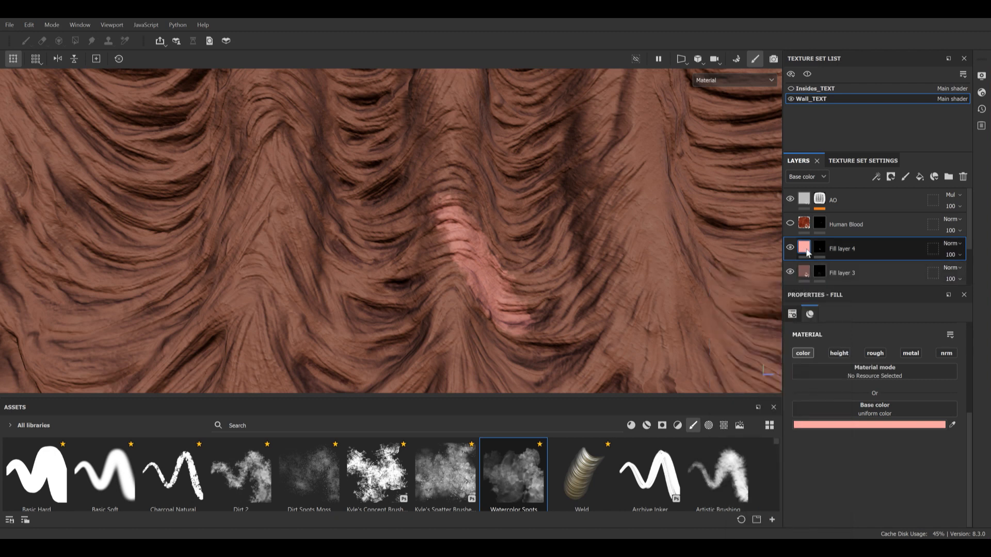
Replace the Fill layer 4 mask with a fresh black mask to clear the test stroke
mouse_move(809, 252)
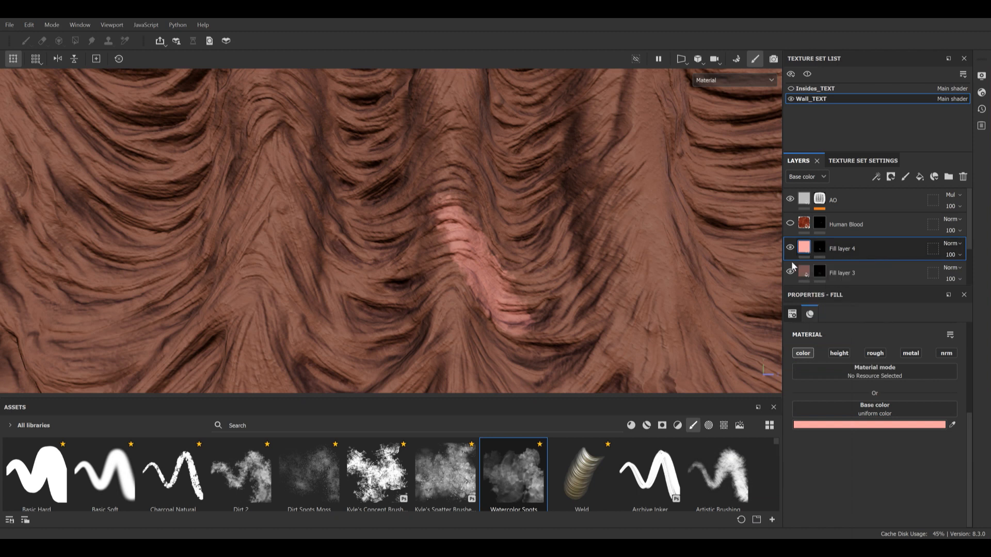
right_click(820, 251)
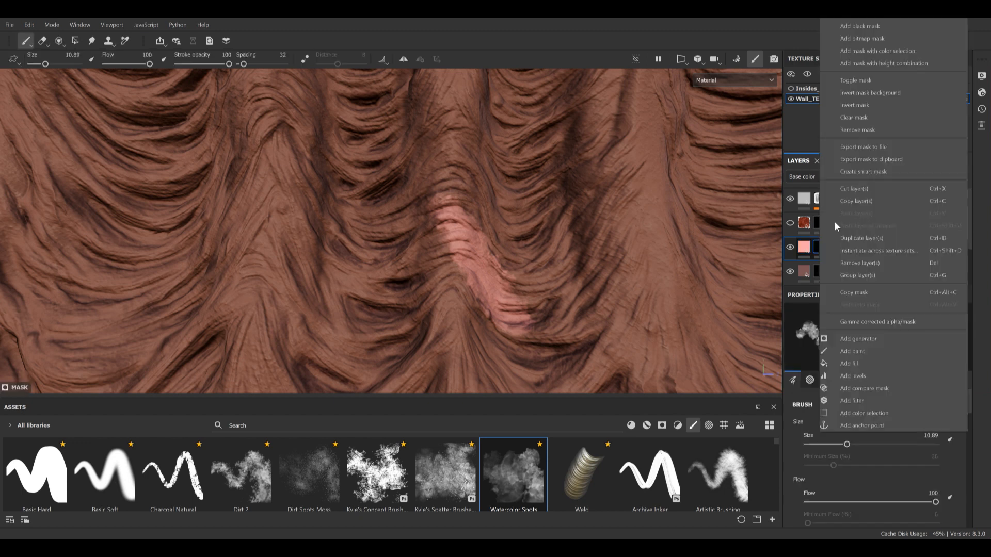
click(885, 28)
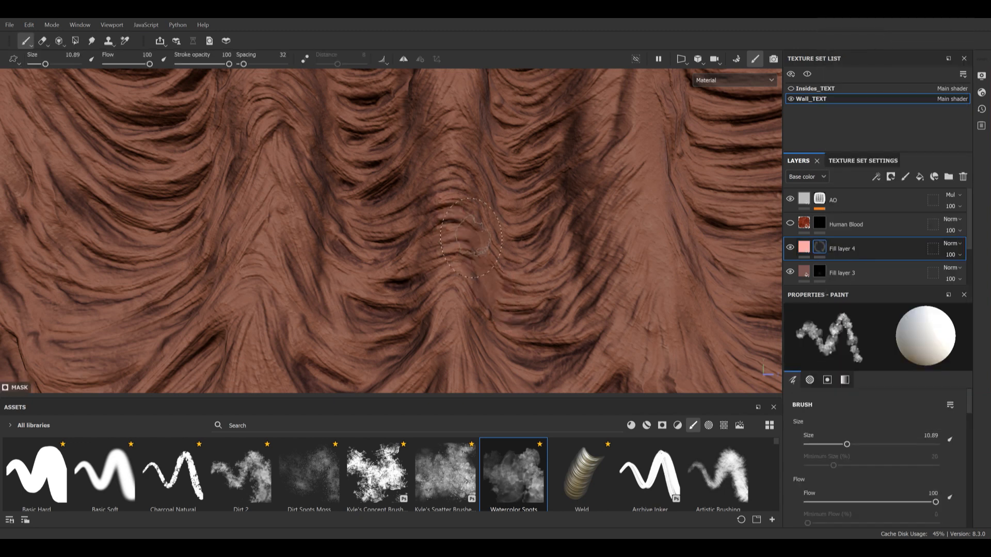
Reduce the Watercolor Spots brush size to 0.81 for painting the Fill layer 4 mask
scroll(476, 238, up, 1)
key(bracketleft)
key(bracketleft)
key(bracketleft)
key(bracketleft)
key(bracketleft)
key(bracketleft)
key(bracketleft)
key(bracketleft)
key(bracketleft)
key(bracketleft)
key(bracketleft)
key(bracketleft)
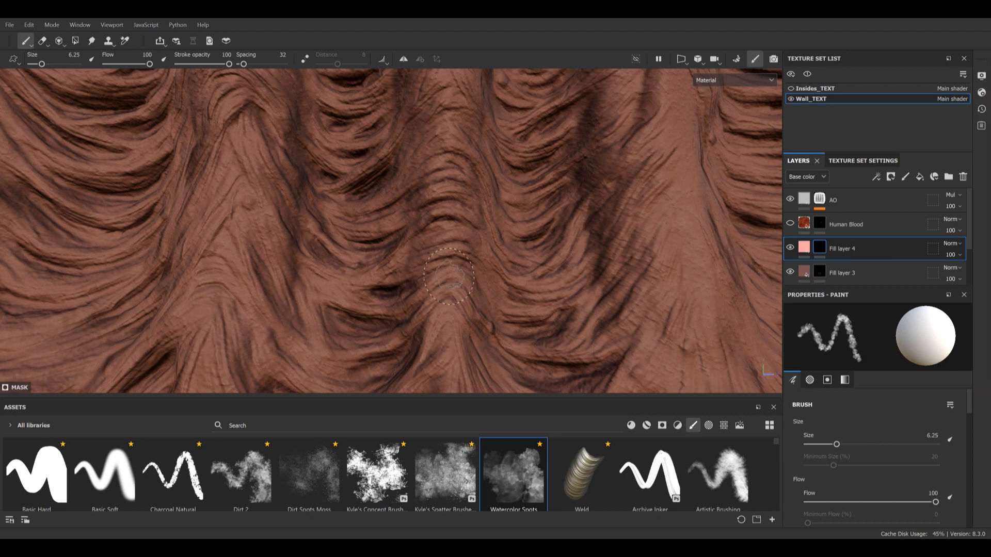
Paint thin pink highlight strokes on the Fill layer 4 mask along the central column's ridges and the adjoining folds
mouse_move(400, 310)
mouse_down()
mouse_move(443, 279)
mouse_move(471, 285)
mouse_up()
mouse_move(422, 260)
mouse_down()
mouse_move(470, 251)
mouse_move(460, 233)
mouse_move(477, 241)
mouse_up()
drag(414, 227, 477, 216)
drag(413, 209, 471, 203)
mouse_move(399, 192)
mouse_down()
mouse_move(453, 164)
mouse_move(469, 175)
mouse_move(452, 145)
mouse_move(481, 167)
mouse_move(414, 170)
mouse_move(455, 130)
mouse_move(483, 161)
mouse_up()
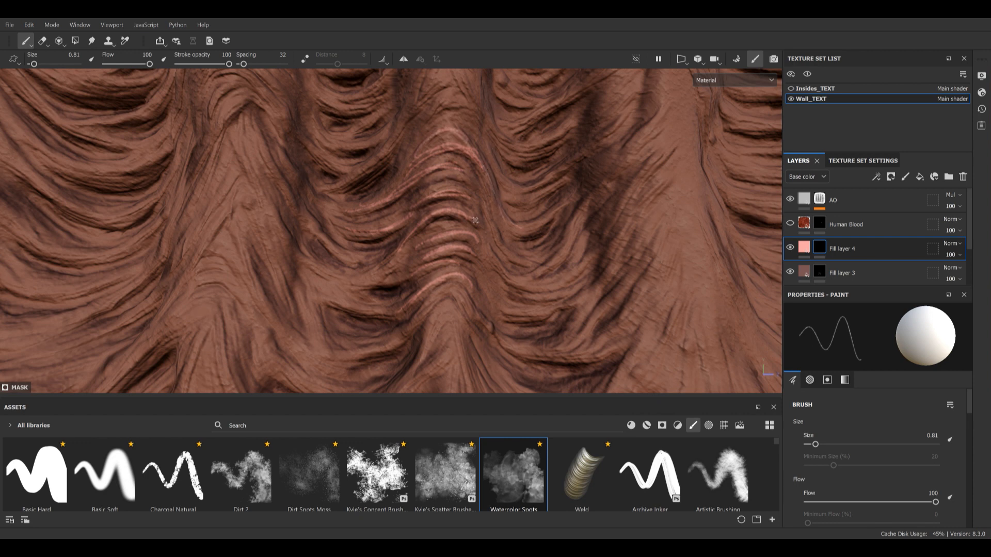
mouse_move(446, 287)
mouse_down()
mouse_move(473, 312)
mouse_move(409, 326)
mouse_move(384, 347)
mouse_up()
mouse_move(322, 293)
mouse_down()
mouse_move(397, 308)
mouse_move(384, 283)
mouse_move(398, 282)
mouse_up()
mouse_move(357, 276)
mouse_down()
mouse_move(412, 261)
mouse_move(436, 235)
mouse_up()
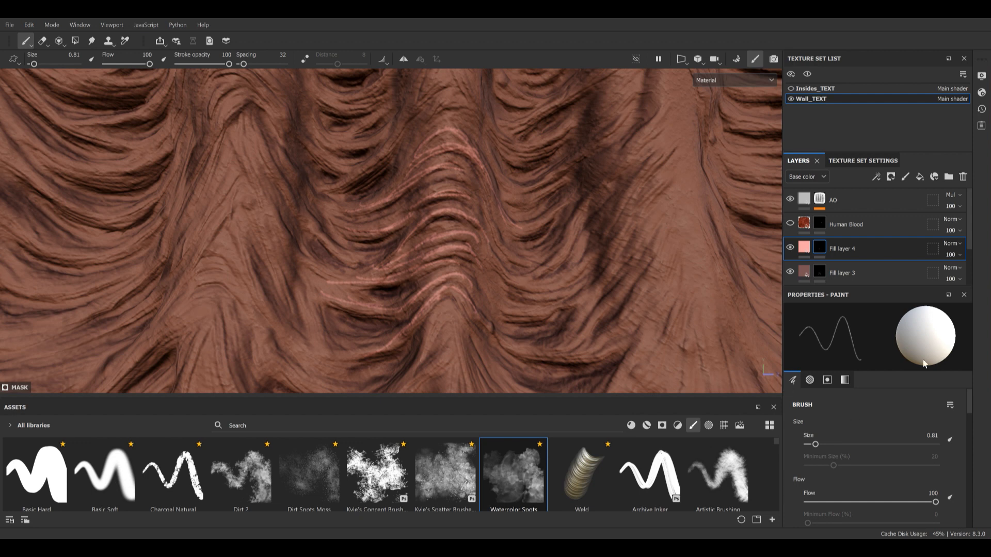
Set the blending mode of Fill layer 4 to Color dodge
click(953, 244)
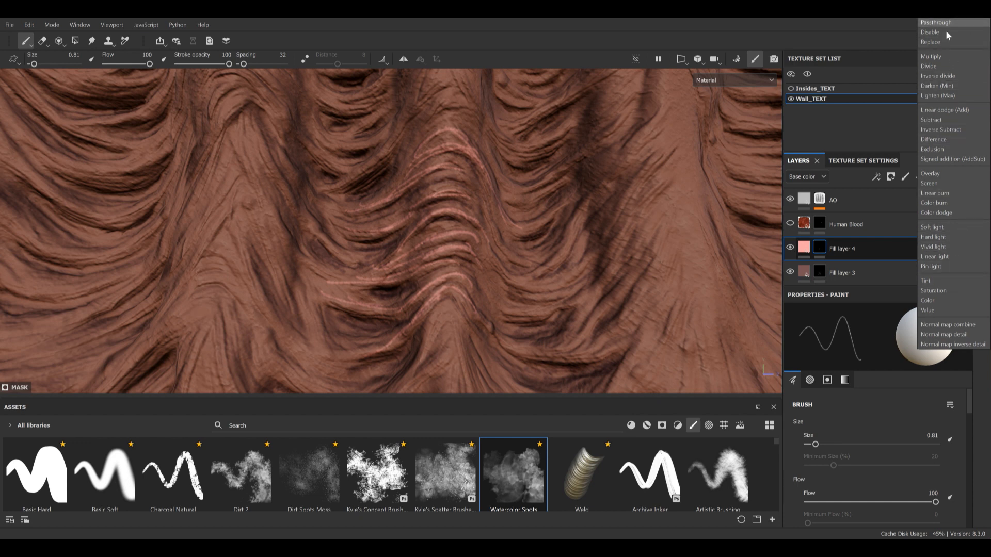
click(935, 56)
key(Down)
key(Down)
key(Down)
key(Down)
key(Down)
key(Down)
key(Down)
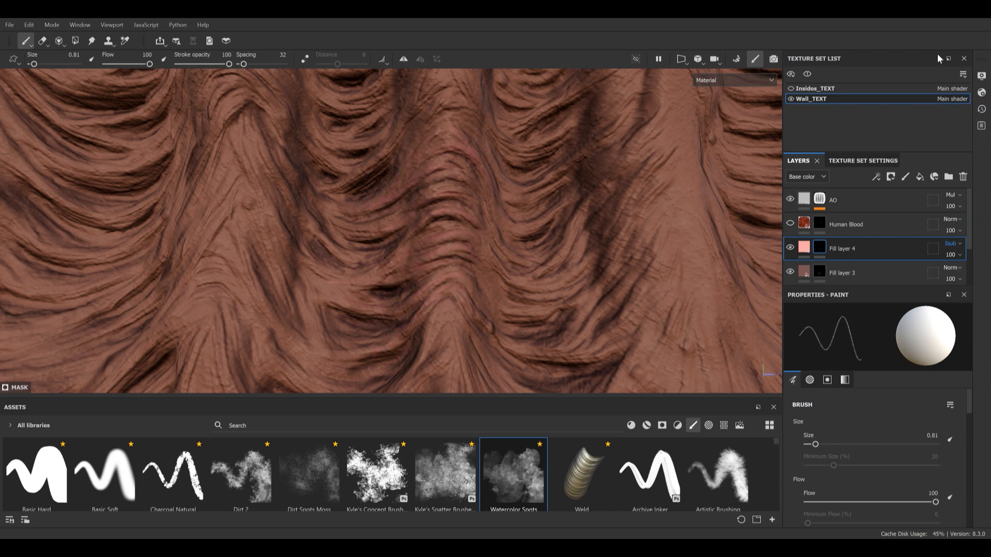
key(Down)
key(Down)
key(Down)
key(Down)
key(Down)
key(Down)
key(Down)
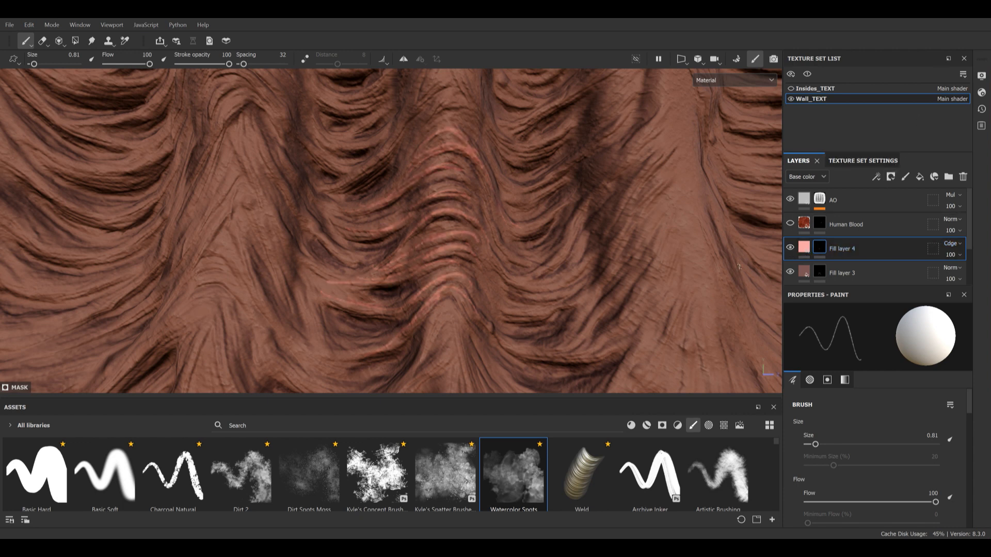
Examine the color-dodged highlights on the central column from a distance and close up, with the Smudge tool set to size 3.85
click(91, 44)
mouse_move(448, 267)
ctrl+right_down()
mouse_move(473, 266)
mouse_move(465, 274)
ctrl+right_up()
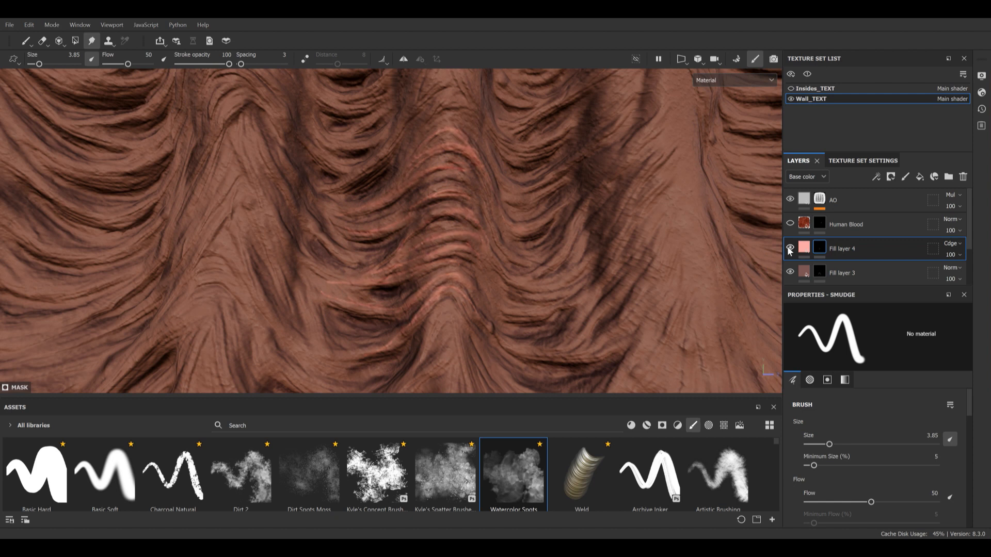
alt+right_drag(593, 294, 528, 265)
alt+middle_drag(528, 265, 464, 211)
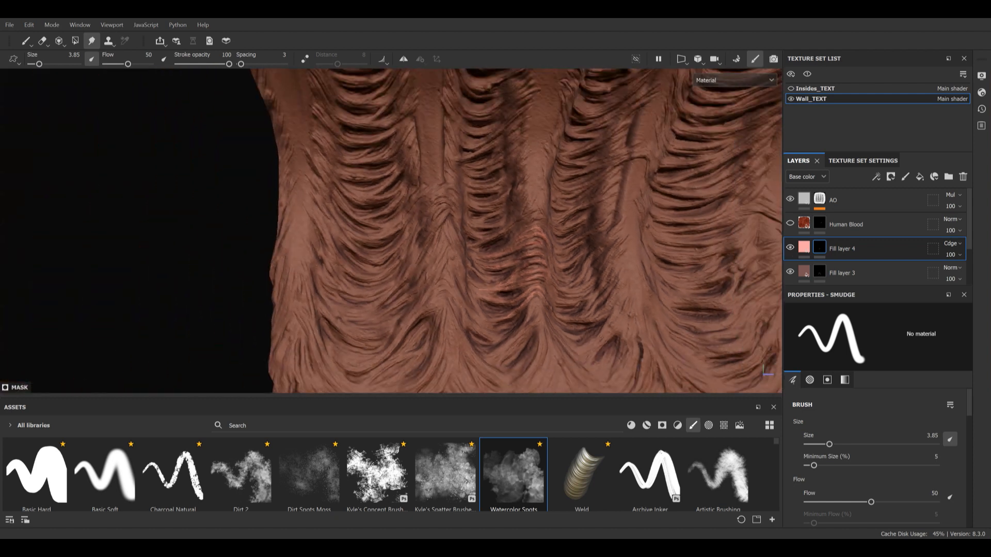
alt+right_drag(464, 212, 492, 257)
alt+middle_drag(492, 256, 471, 205)
mouse_move(497, 158)
alt+middle_down()
mouse_move(495, 186)
mouse_move(493, 163)
alt+middle_up()
alt+right_drag(493, 176, 469, 205)
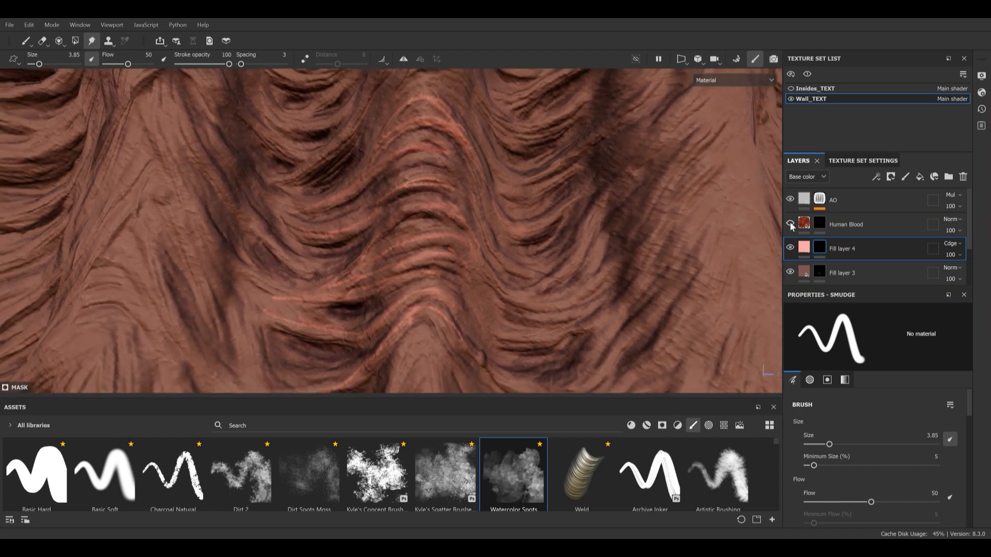
Replace the Human Blood layer's mask with a fresh black mask
right_click(819, 223)
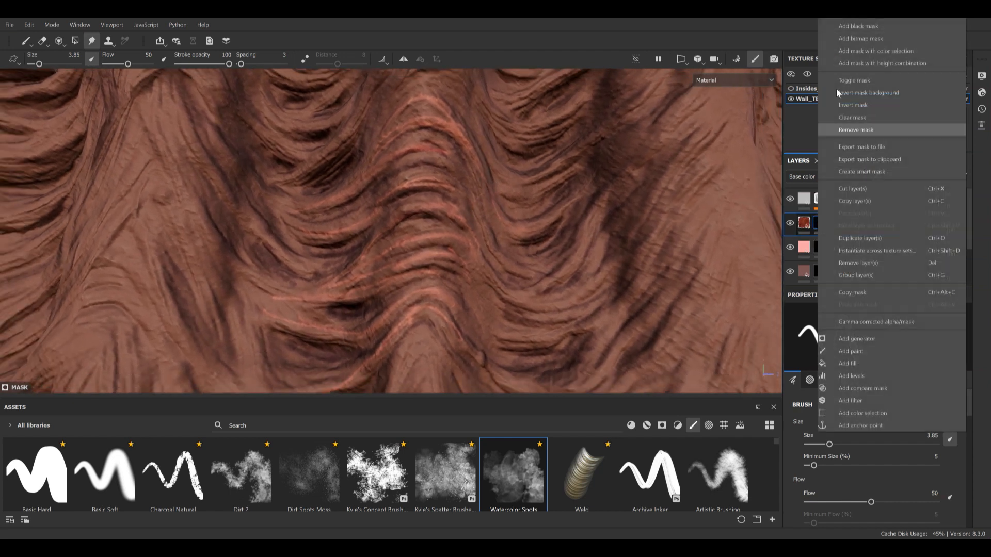
click(888, 27)
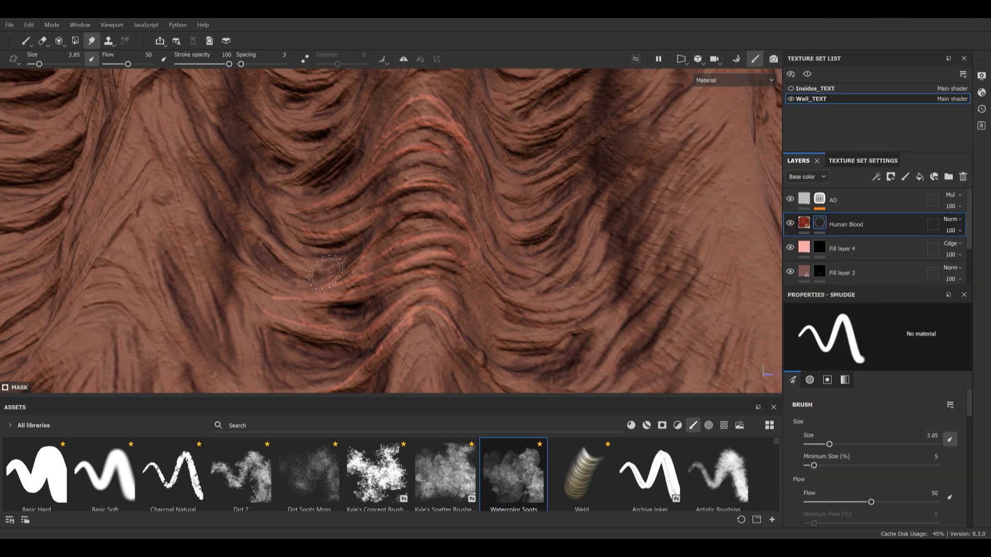
click(821, 223)
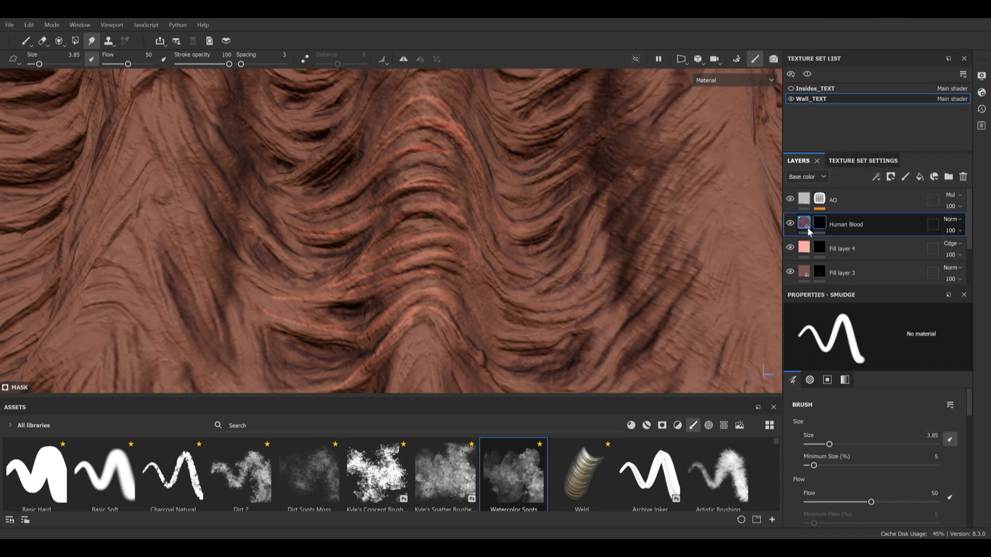
Paint thin test strokes on the Human Blood mask across the central column's folds with the Watercolor Spots brush at size 0.81
scroll(475, 249, down, 3)
scroll(442, 239, up, 4)
scroll(490, 230, up, 1)
mouse_move(500, 217)
alt+middle_down()
mouse_move(487, 190)
mouse_move(493, 183)
alt+middle_up()
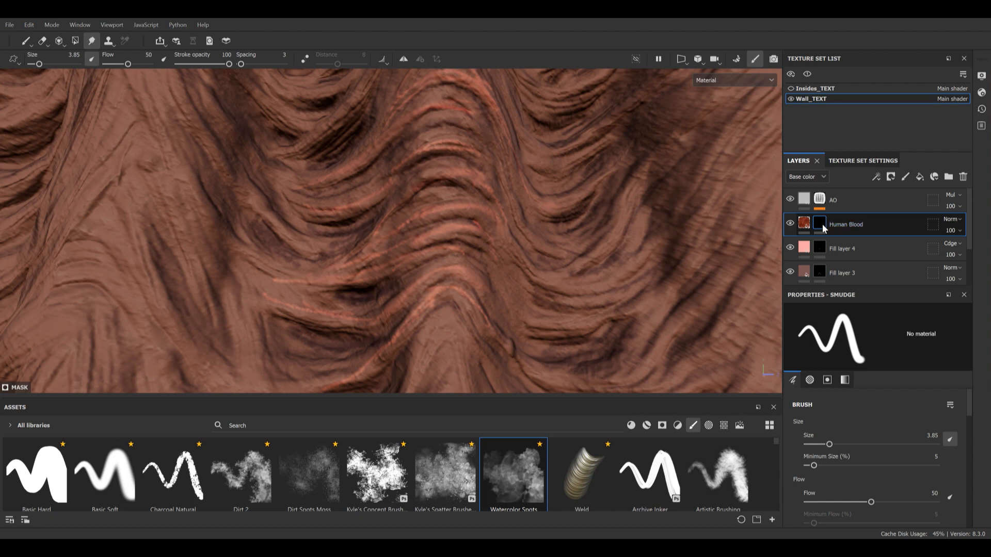
click(26, 40)
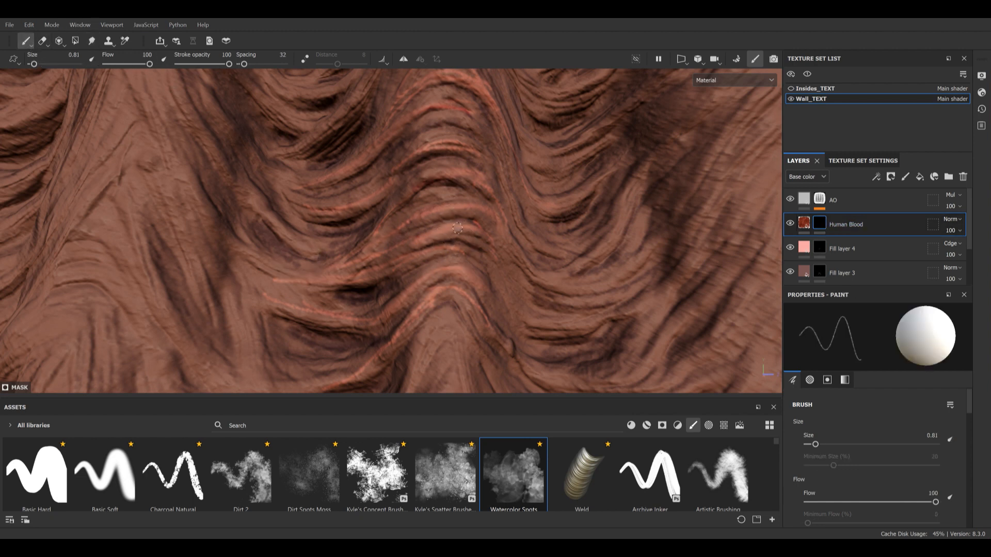
mouse_move(404, 231)
mouse_down()
mouse_move(454, 214)
mouse_move(341, 271)
mouse_move(438, 238)
mouse_move(505, 241)
mouse_up()
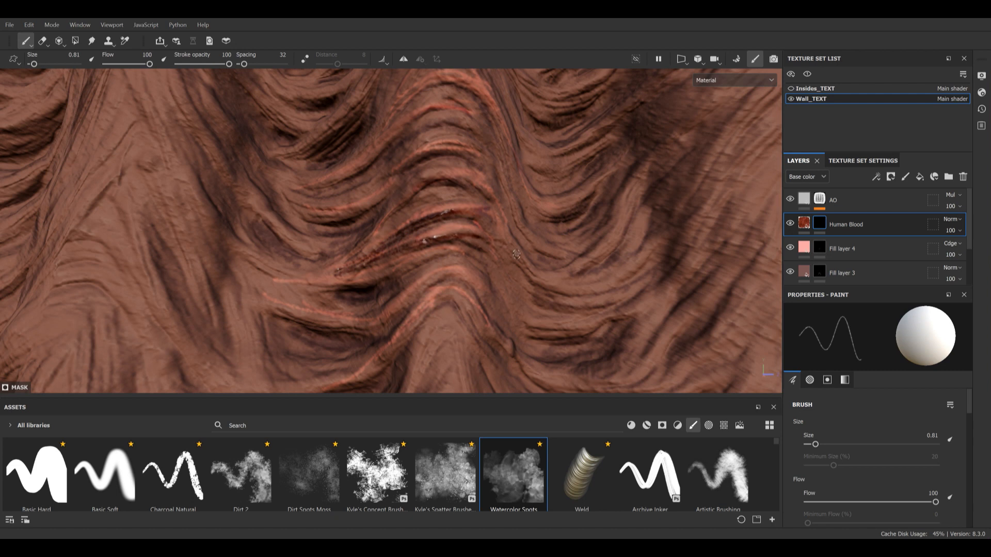
mouse_move(405, 271)
mouse_down()
mouse_move(438, 258)
mouse_move(328, 280)
mouse_move(510, 231)
mouse_up()
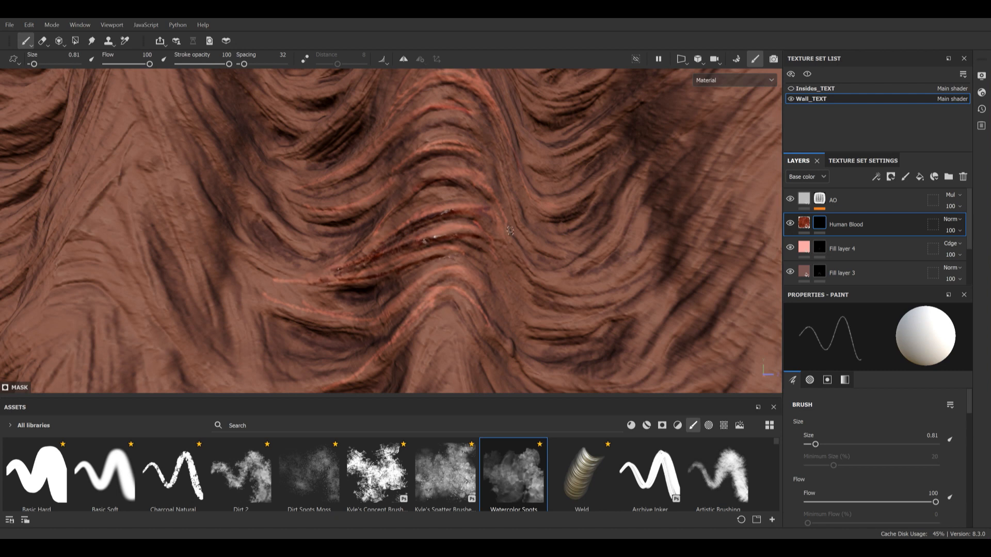
Replace the Human Blood layer's mask with a white mask so the blood covers the whole wall
right_click(820, 223)
click(864, 16)
scroll(425, 221, down, 3)
alt+middle_drag(448, 220, 396, 161)
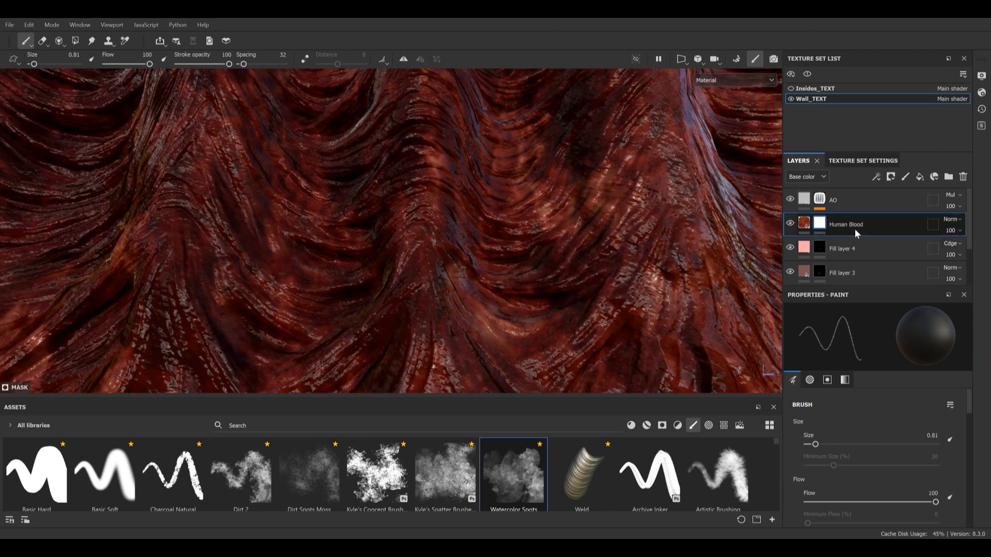
Try the Human Blood layer beneath Fill layer 3 and beneath Fill layer 2, and return it directly above Fill layer 4
drag(803, 224, 883, 234)
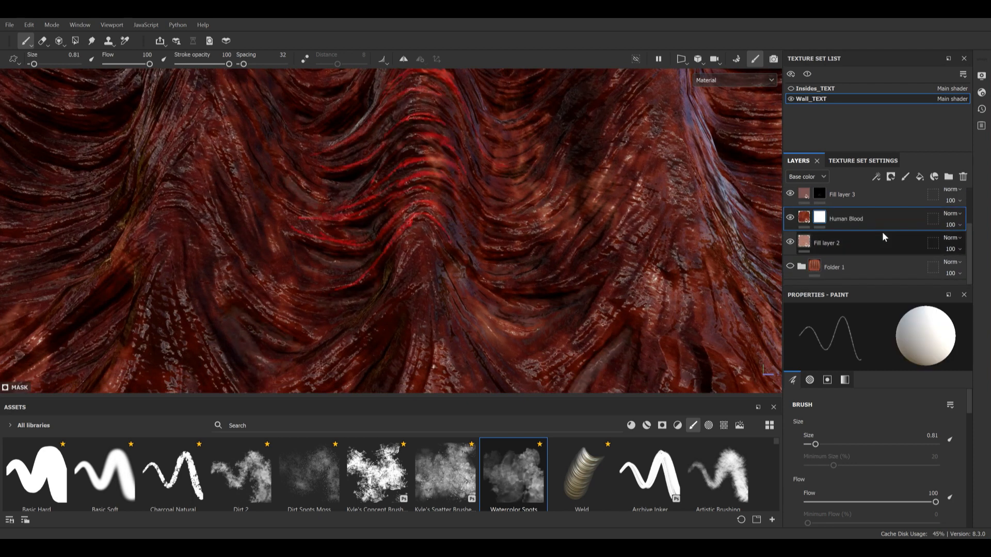
scroll(861, 237, up, 2)
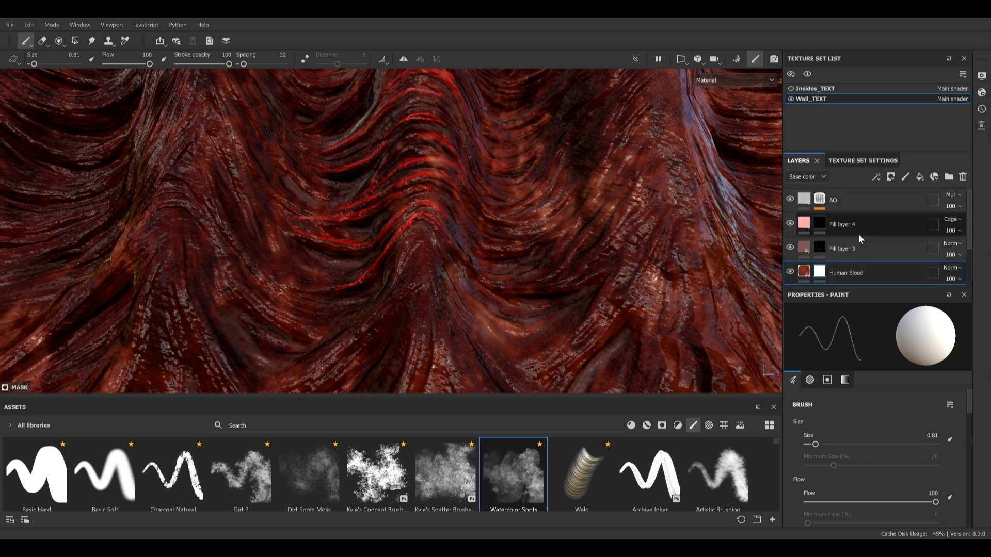
alt+right_drag(475, 231, 447, 190)
alt+middle_drag(447, 190, 441, 231)
alt+drag(442, 231, 489, 242)
scroll(856, 240, down, 2)
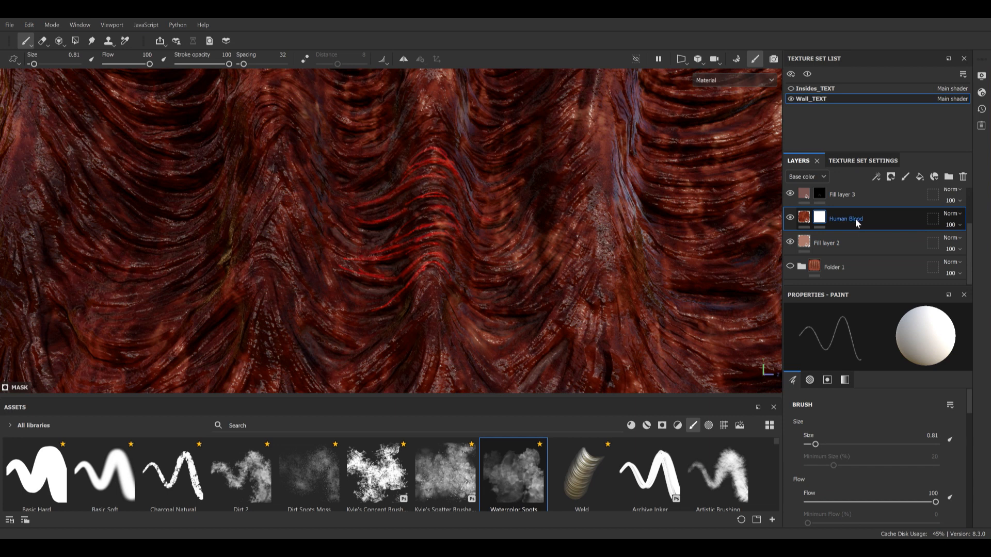
drag(856, 219, 863, 242)
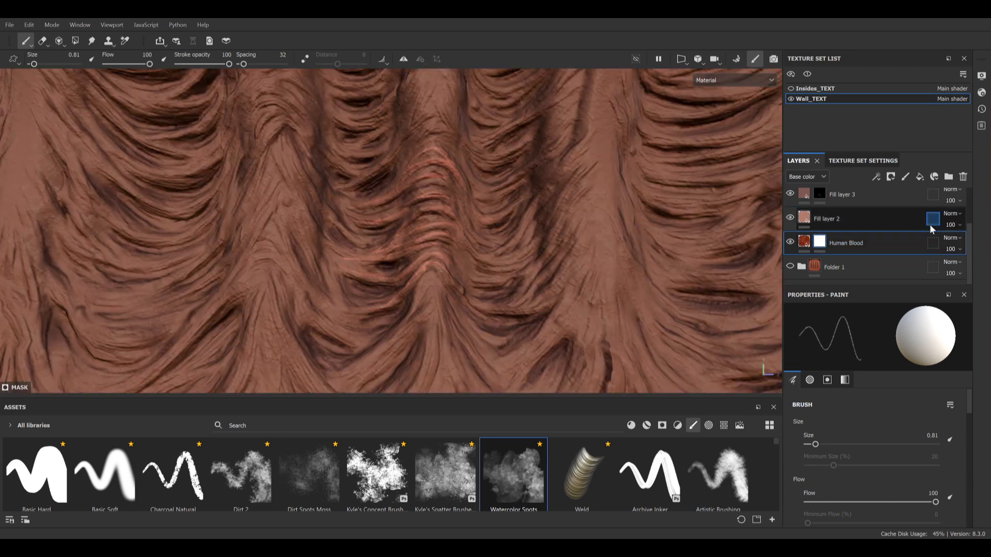
drag(896, 241, 888, 209)
Blend the Human Blood layer in Soft light mode at 67 opacity
click(950, 219)
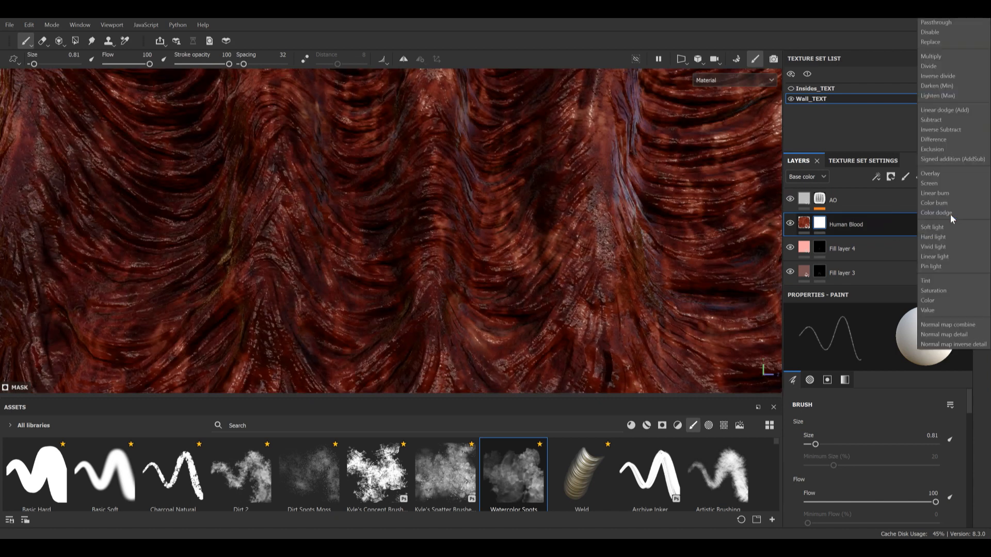
click(940, 57)
key(Down)
key(Down)
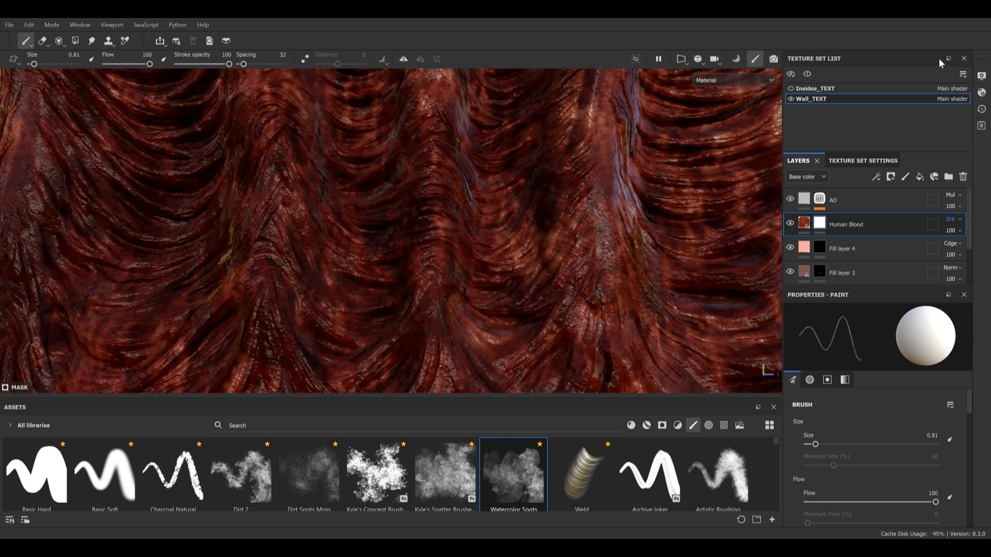
key(Down)
key(Down)
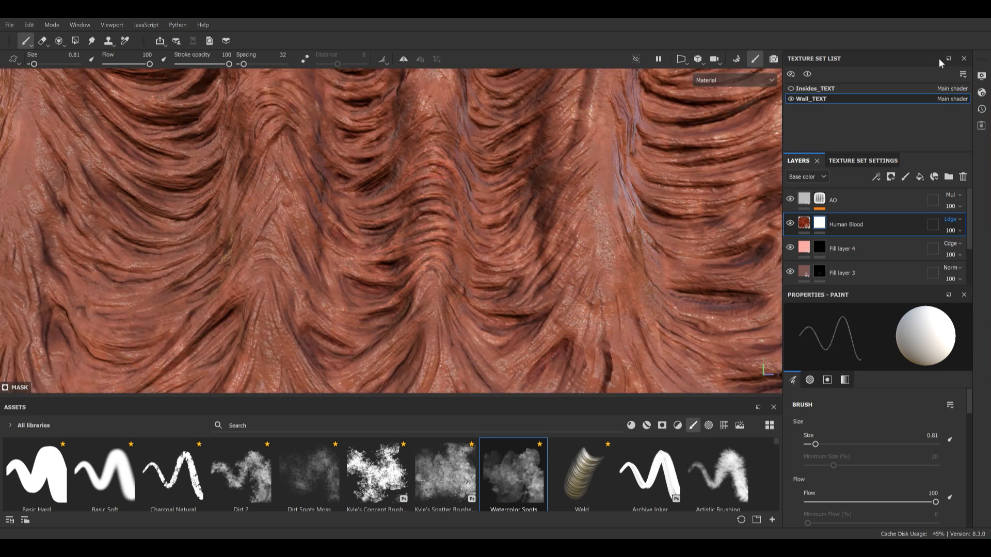
key(Down)
key(Down)
key(Down)
key(Down)
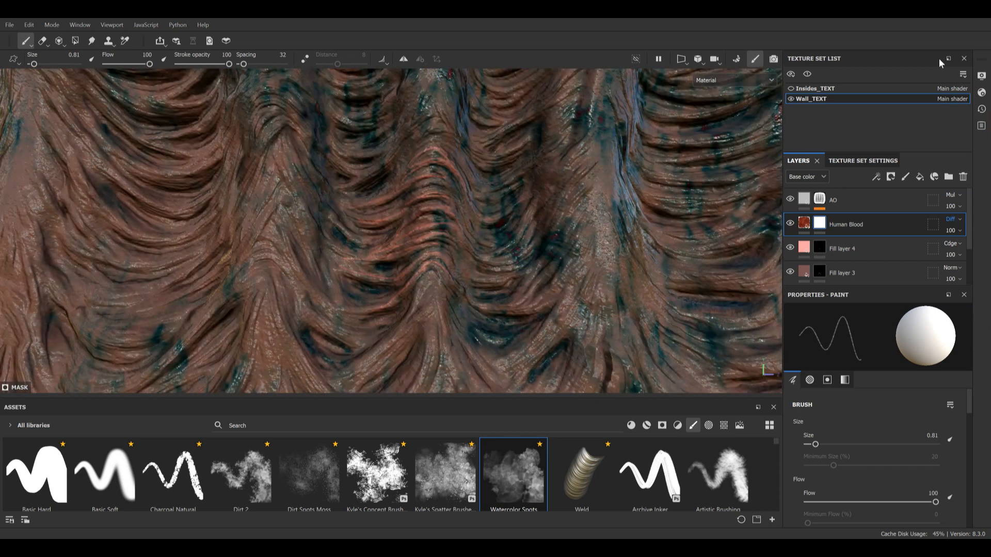
key(Down)
key(Down)
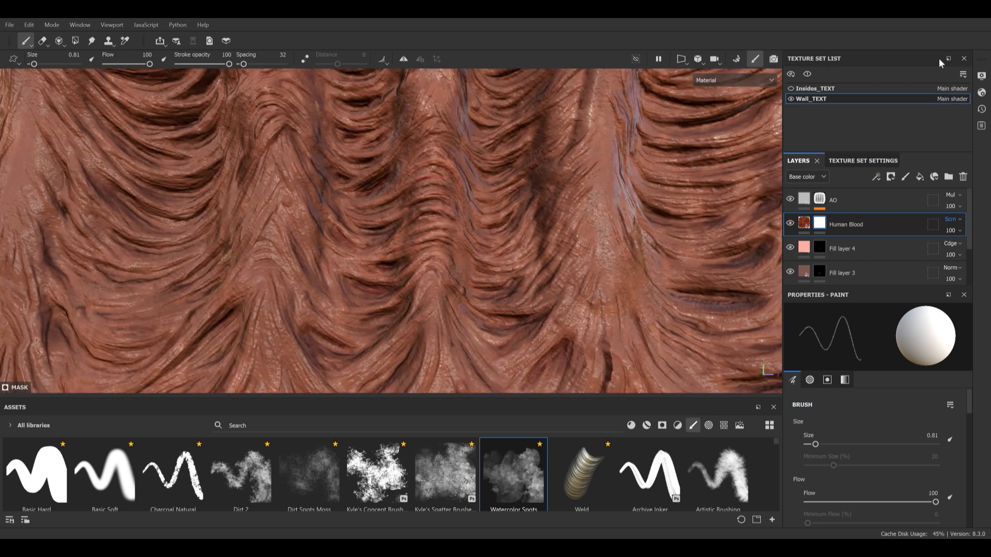
key(Down)
key(Down)
key(Down)
key(Down)
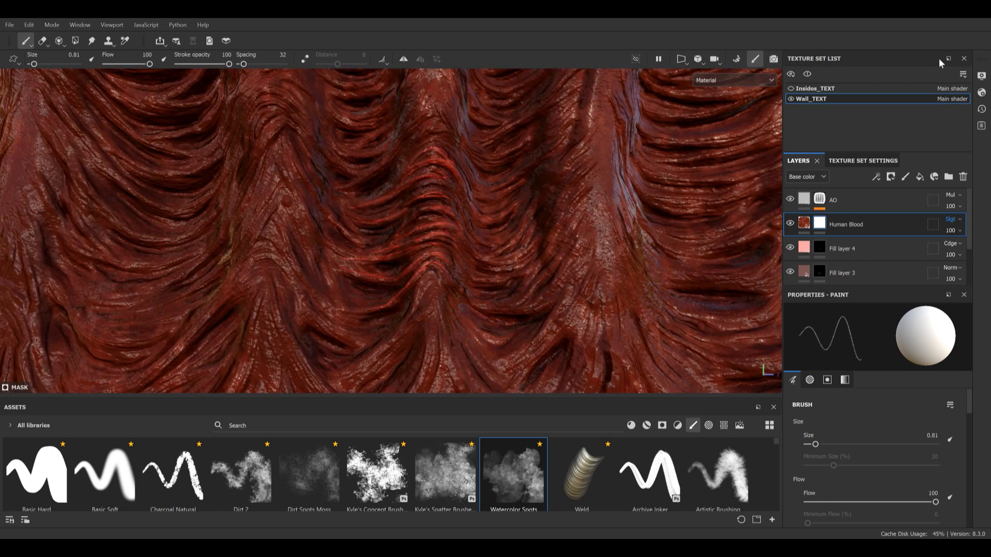
click(959, 231)
mouse_move(982, 253)
mouse_down()
mouse_move(961, 252)
mouse_move(973, 252)
mouse_up()
Set the brush for the Fill layer 4 mask to size 1.69, stroke opacity 48 and flow 53
click(877, 256)
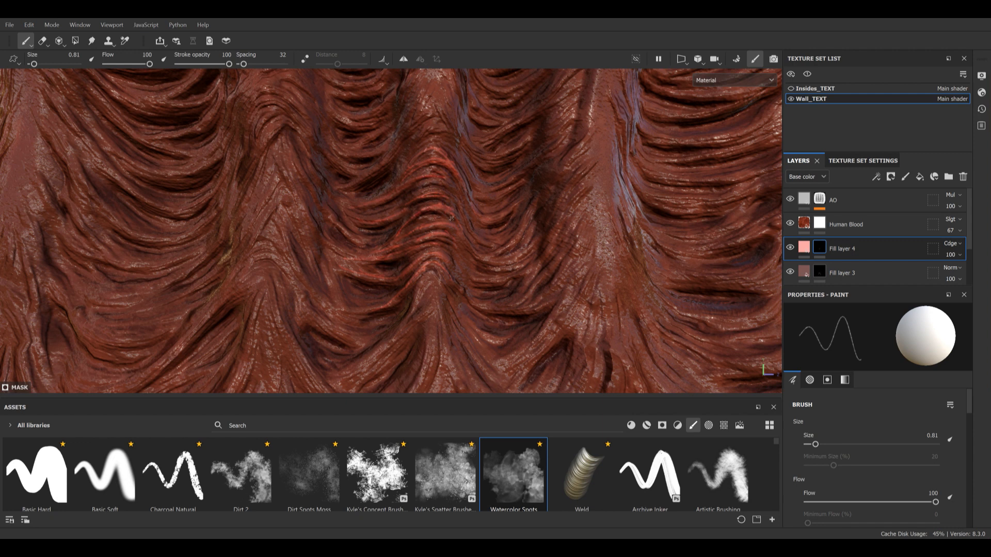
key(bracketright)
key(bracketright)
click(203, 64)
click(129, 64)
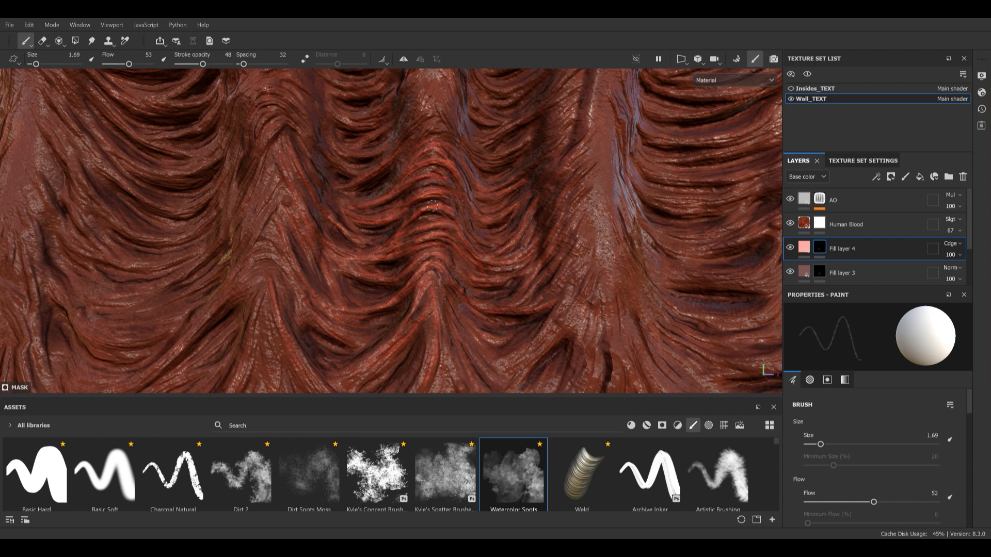
Turn off the height channel of Fill layer 2 and enable its normal channel instead
click(831, 273)
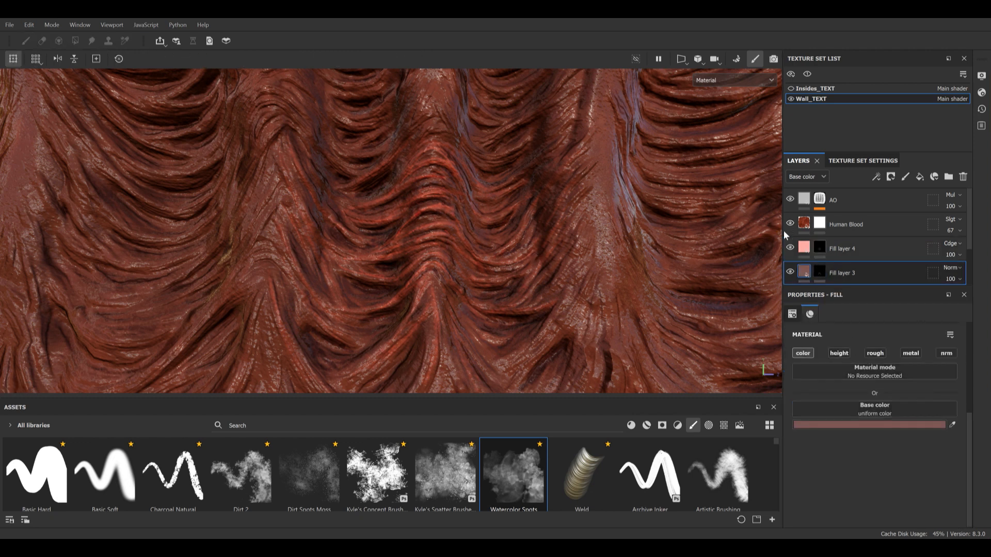
click(846, 249)
scroll(828, 274, down, 2)
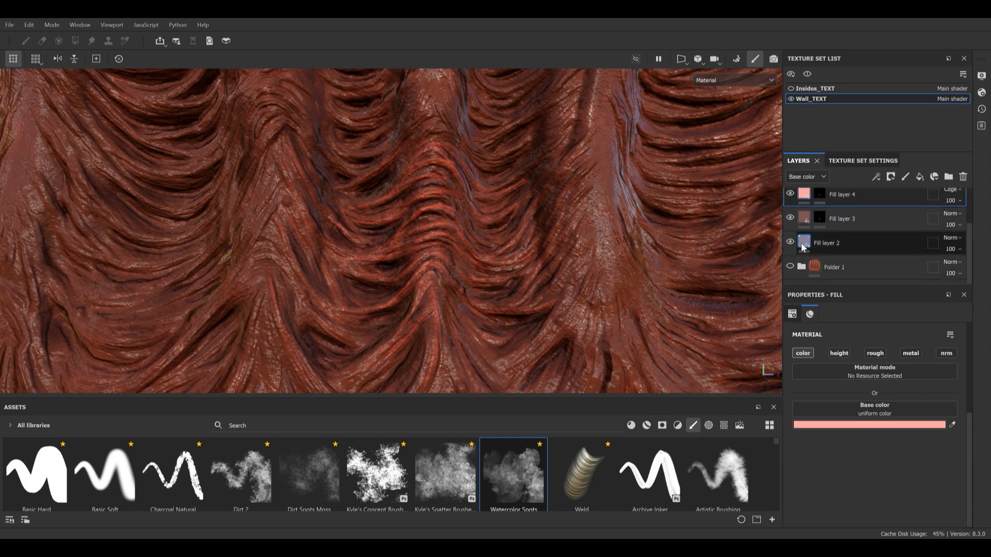
click(832, 246)
click(840, 366)
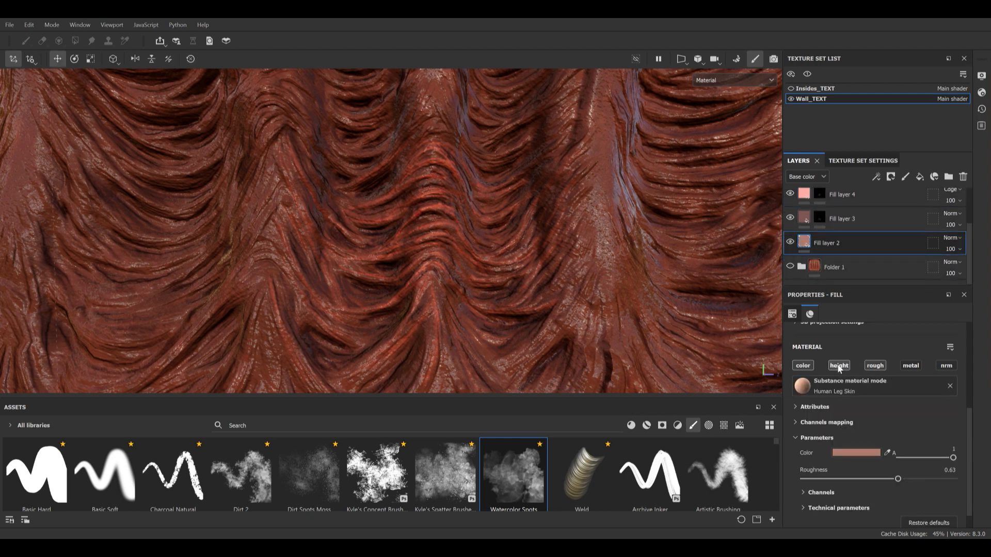
click(840, 366)
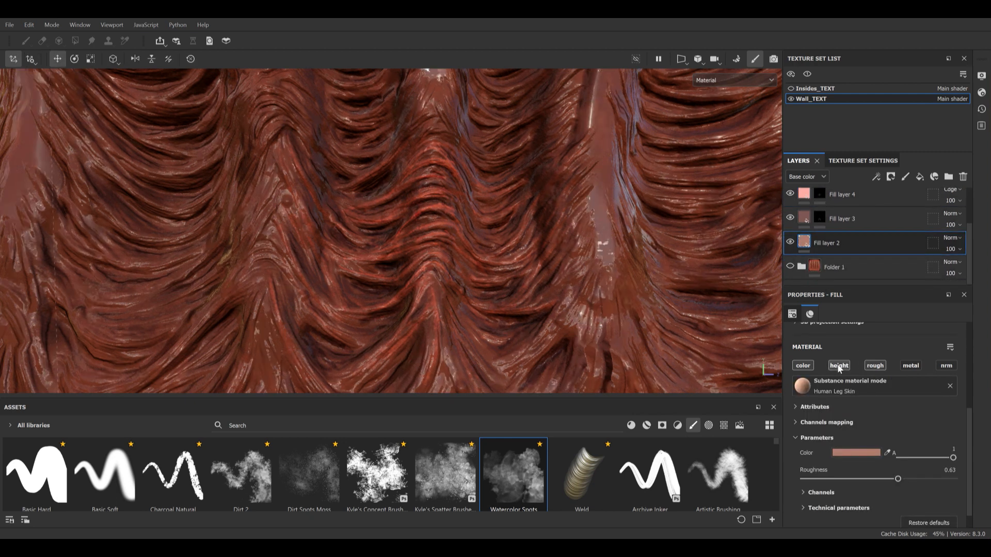
click(841, 367)
click(948, 367)
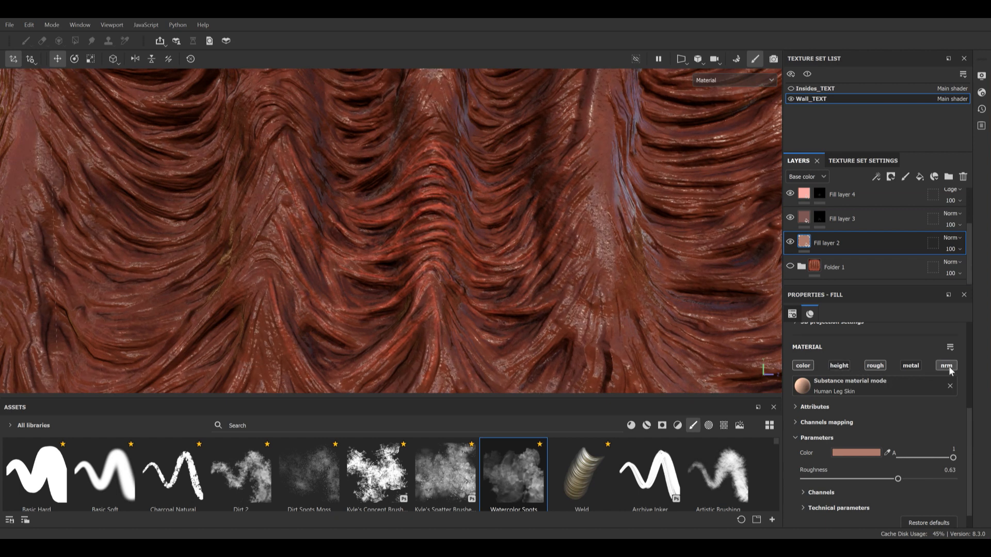
Lower the Normal Intensity of Fill layer 2's Human Leg Skin material to 0.28 in its technical parameters
scroll(887, 385, down, 1)
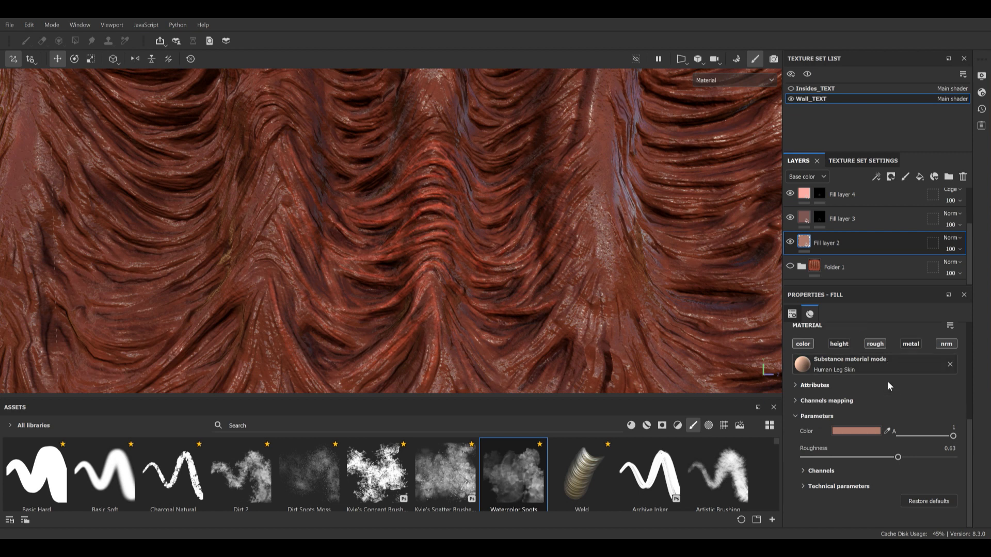
click(803, 486)
scroll(877, 452, down, 5)
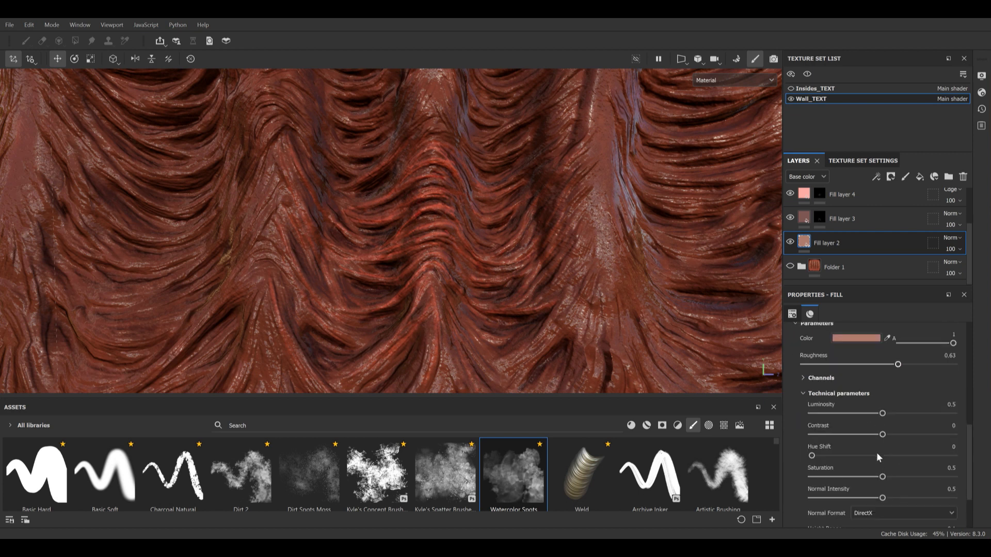
drag(883, 436, 844, 434)
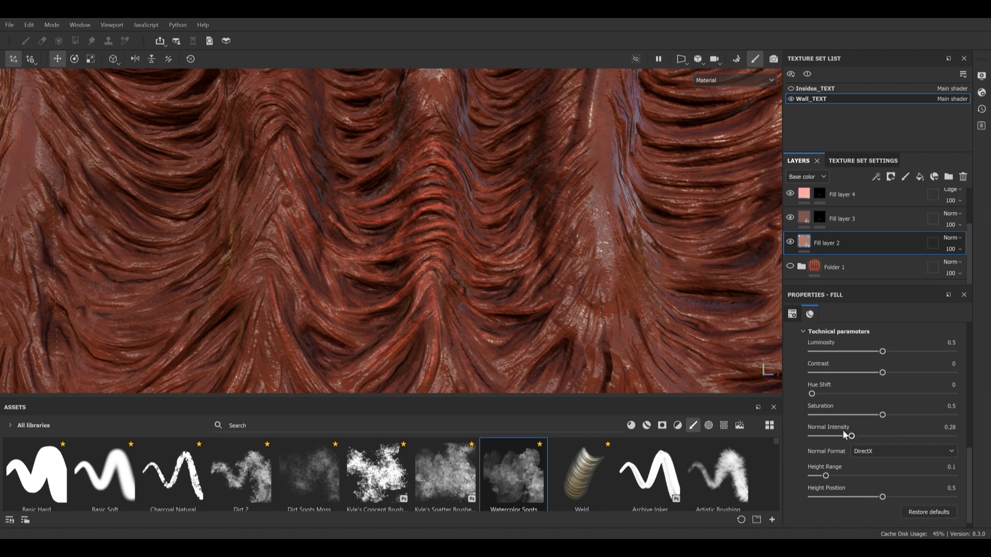
alt+drag(583, 300, 568, 259)
alt+drag(378, 173, 481, 283)
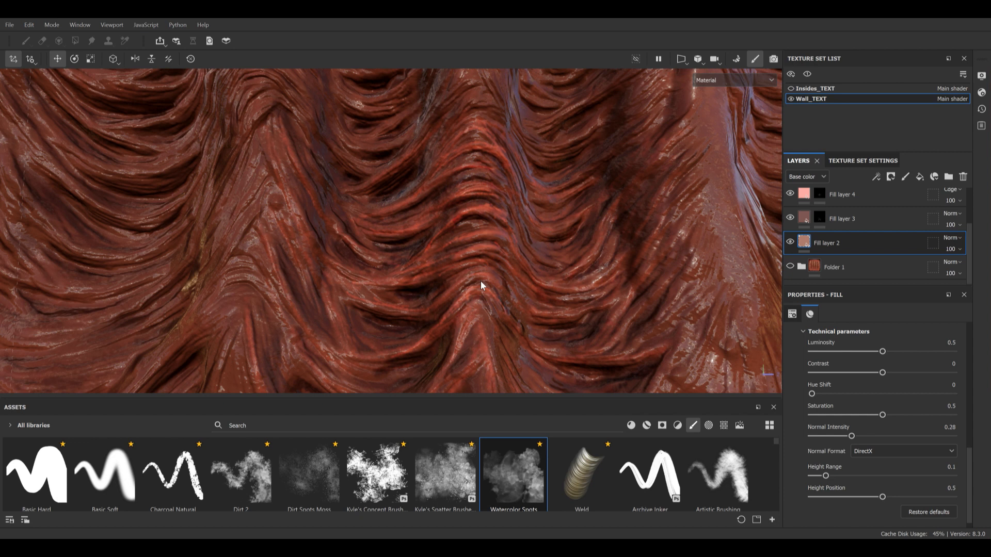
Make Folder 1 at the base of the Wall_TEXT layer stack visible
alt+drag(545, 295, 513, 288)
alt+middle_drag(513, 288, 482, 237)
mouse_move(483, 237)
alt+right_down()
mouse_move(494, 265)
mouse_move(491, 255)
alt+right_up()
alt+drag(490, 255, 485, 233)
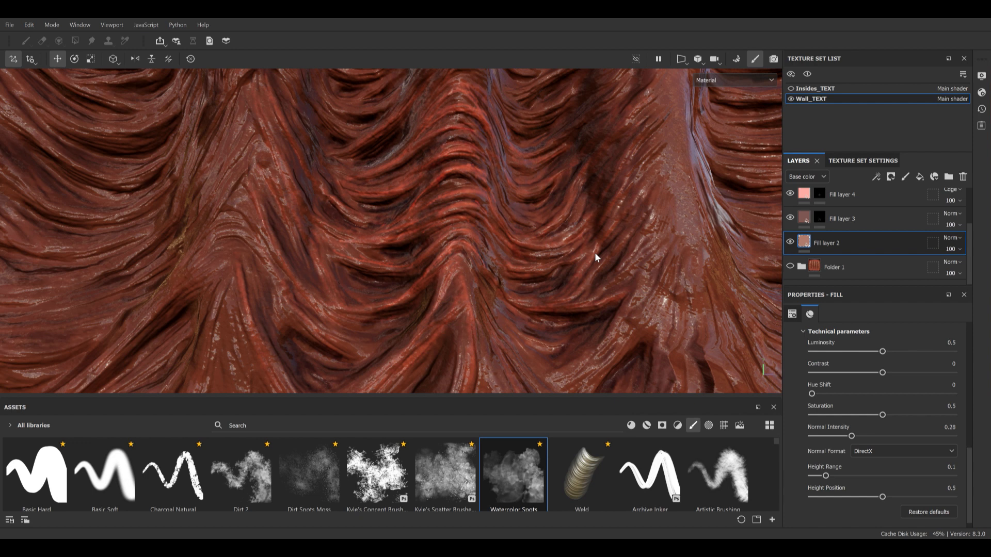
click(791, 265)
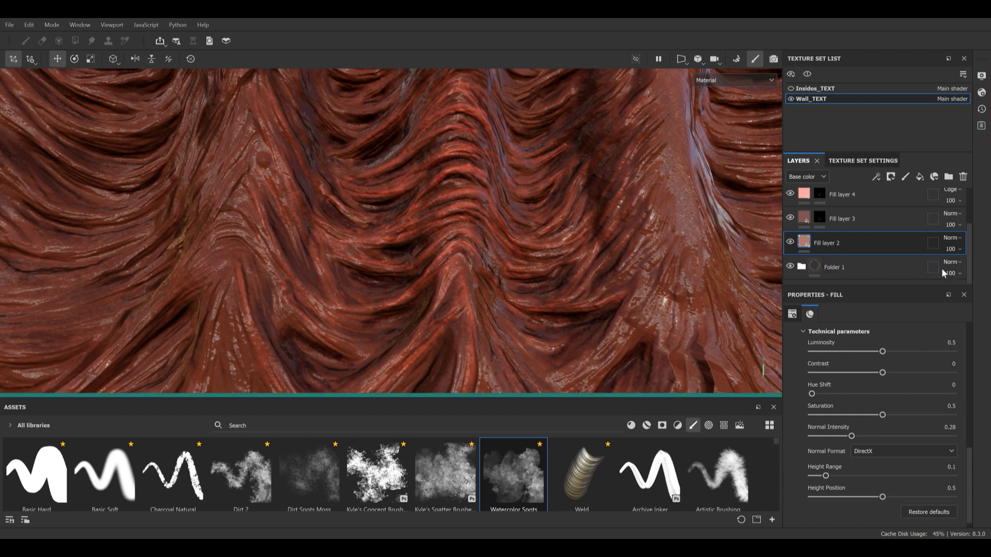
Duplicate the Human Blood layer and set the copy to Normal blend mode at 51 opacity
scroll(883, 239, up, 2)
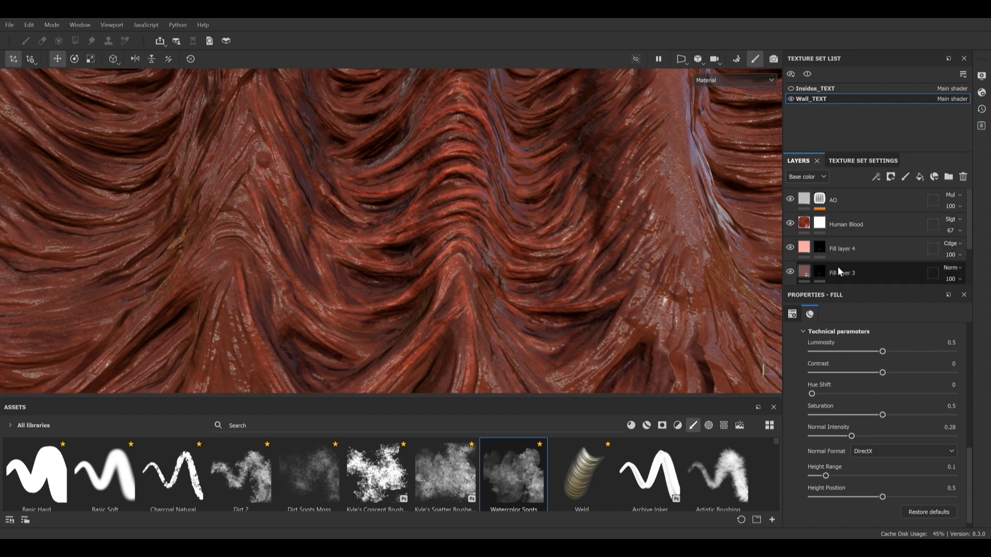
click(884, 223)
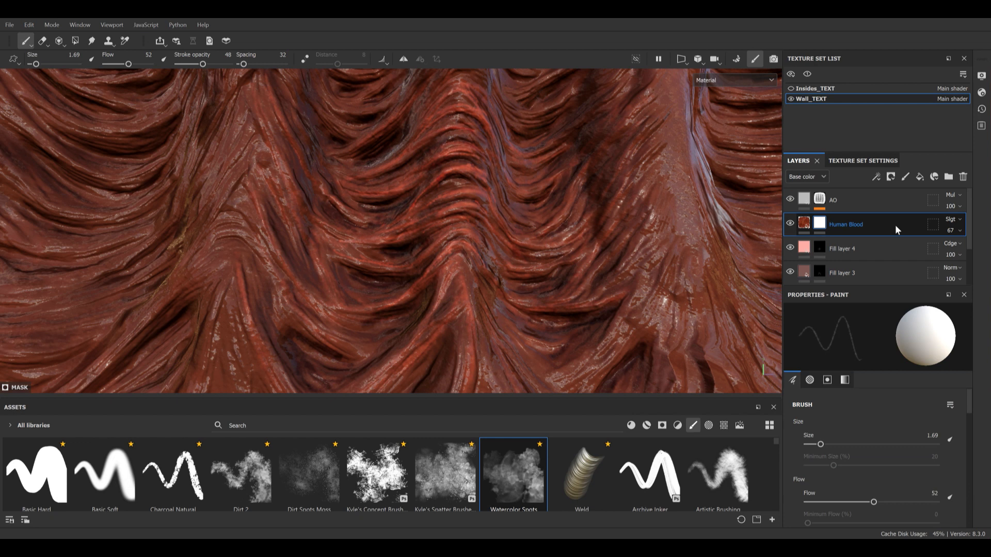
key(ctrl+d)
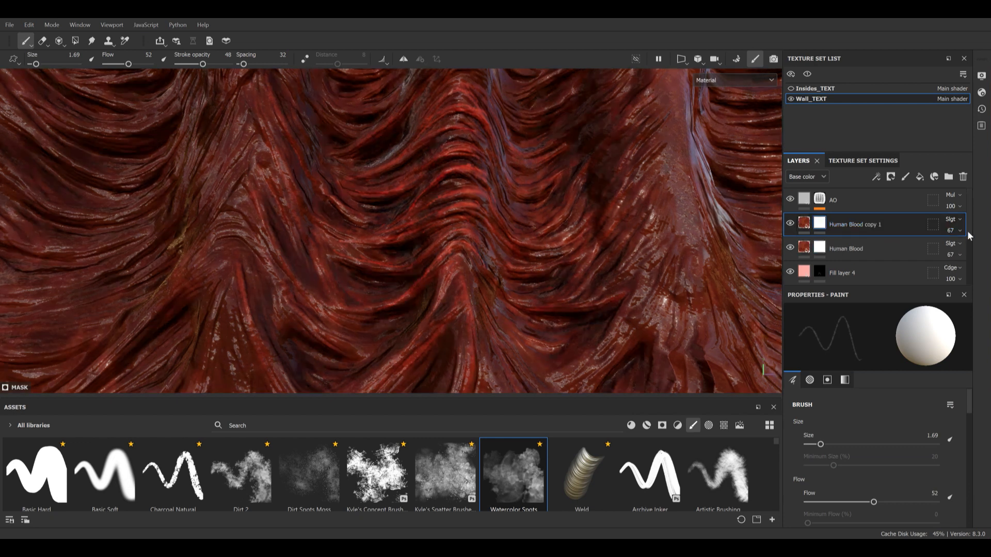
click(950, 220)
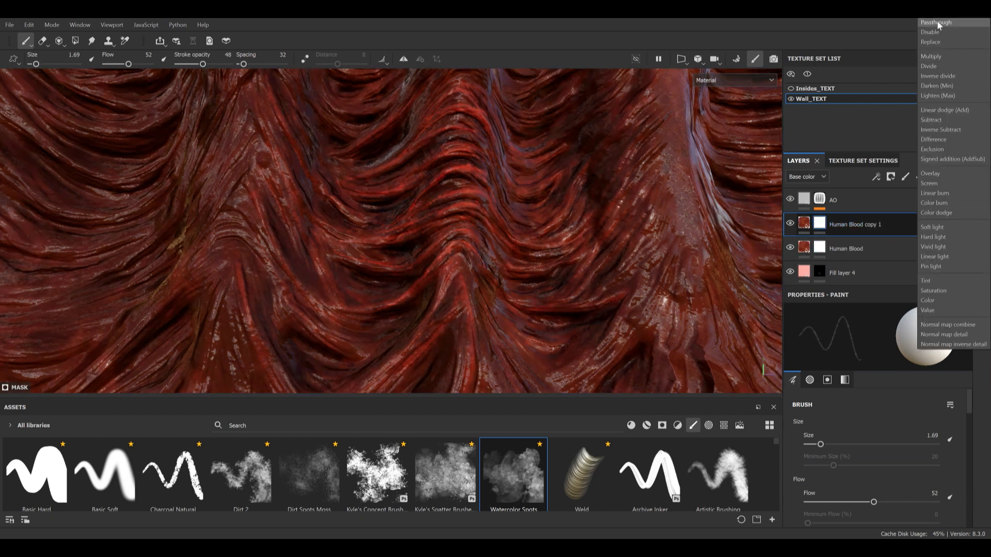
click(937, 22)
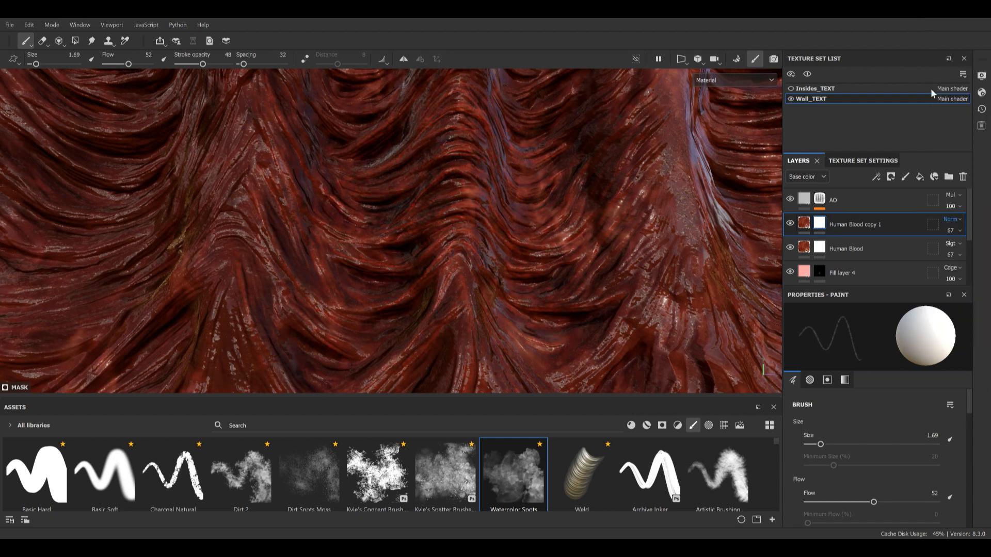
click(952, 230)
mouse_move(972, 250)
mouse_down()
mouse_move(987, 250)
mouse_move(965, 250)
mouse_up()
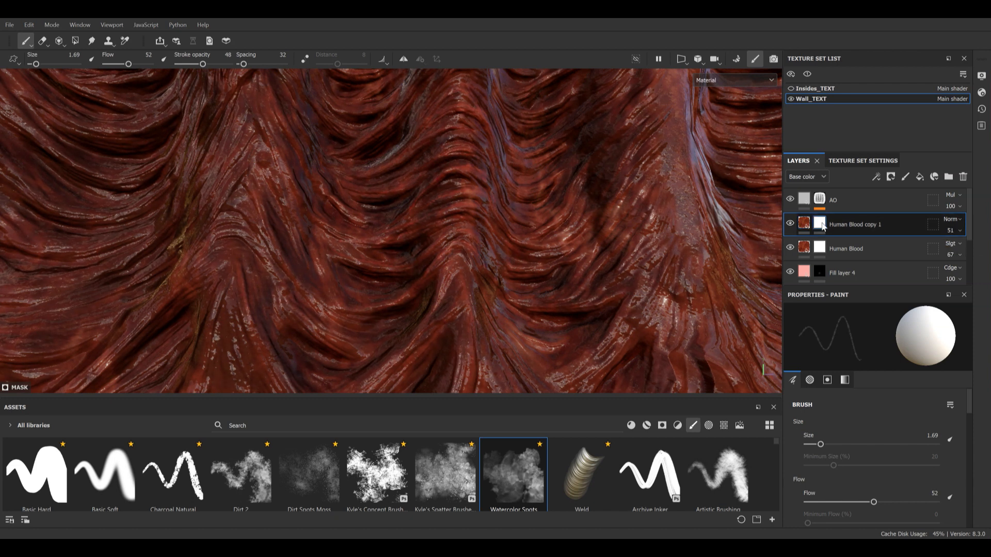
Turn the mask of Human Blood copy 1 black and raise the layer's opacity to 100
right_click(823, 225)
click(868, 27)
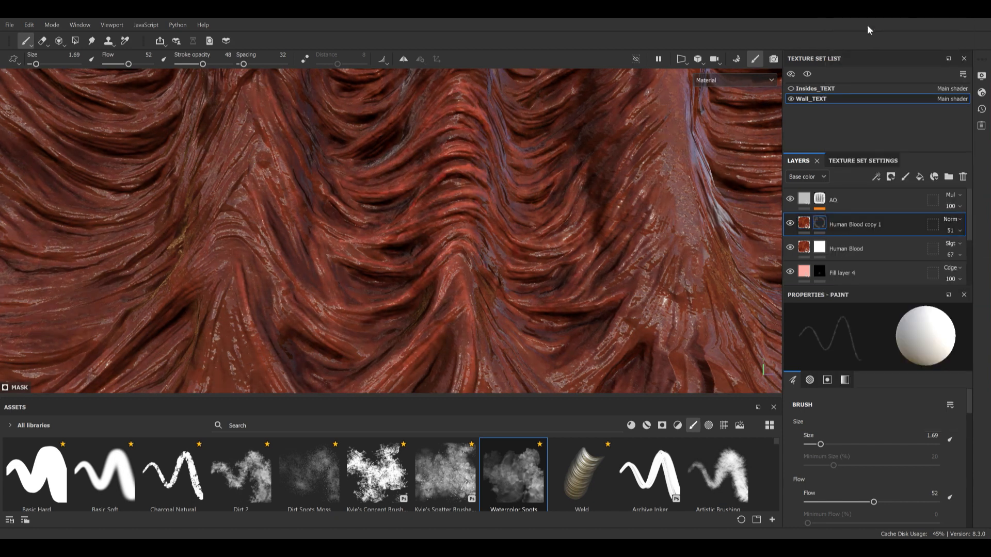
click(819, 226)
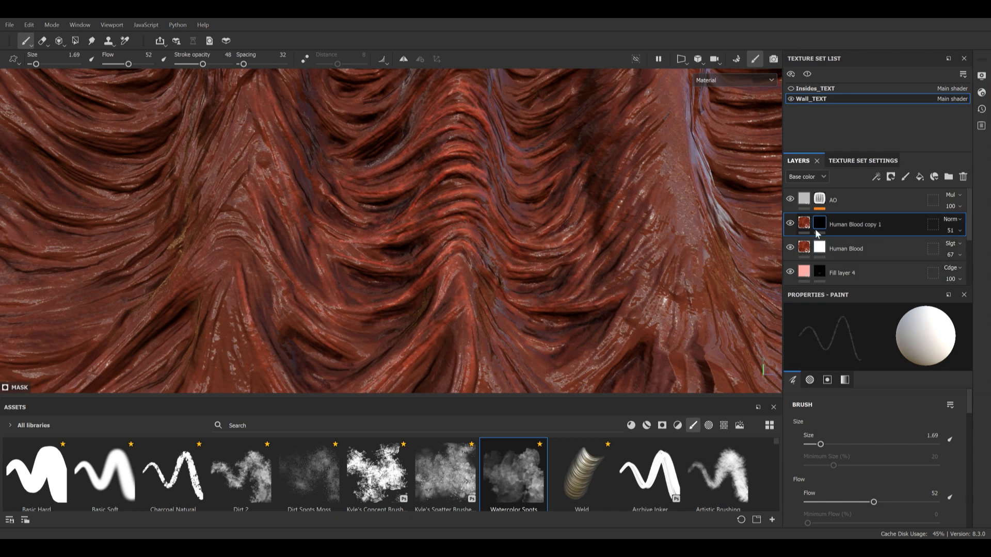
click(958, 232)
drag(964, 250, 989, 250)
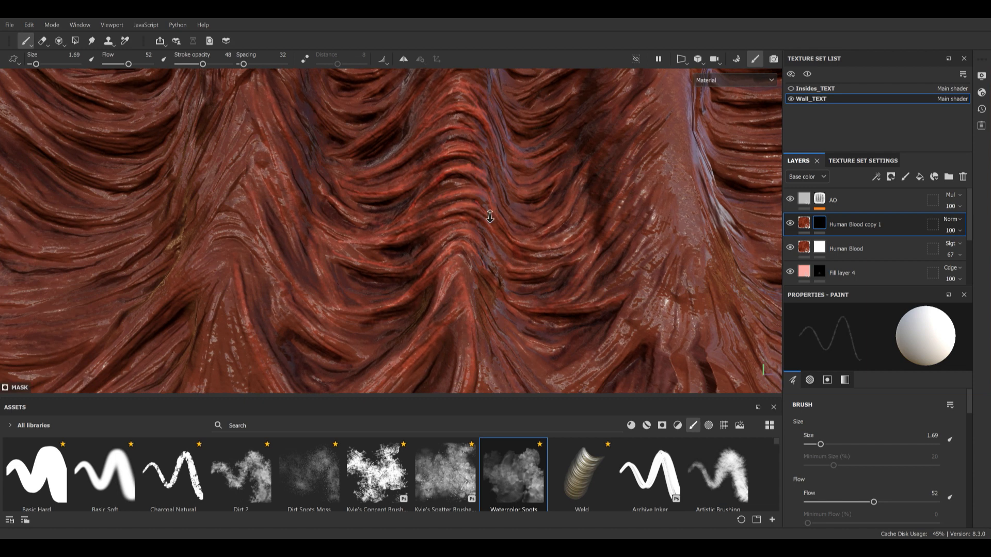
alt+right_drag(490, 217, 516, 227)
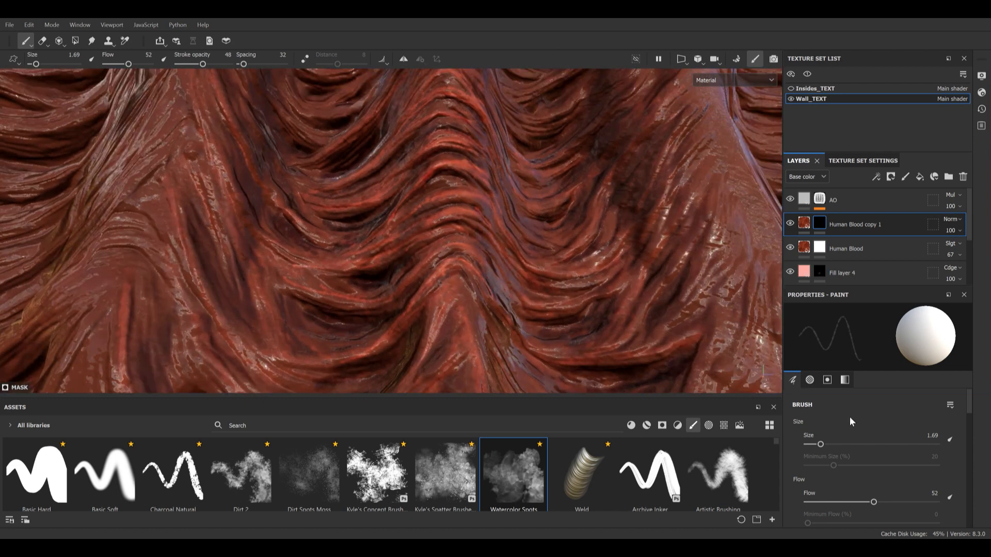
click(804, 223)
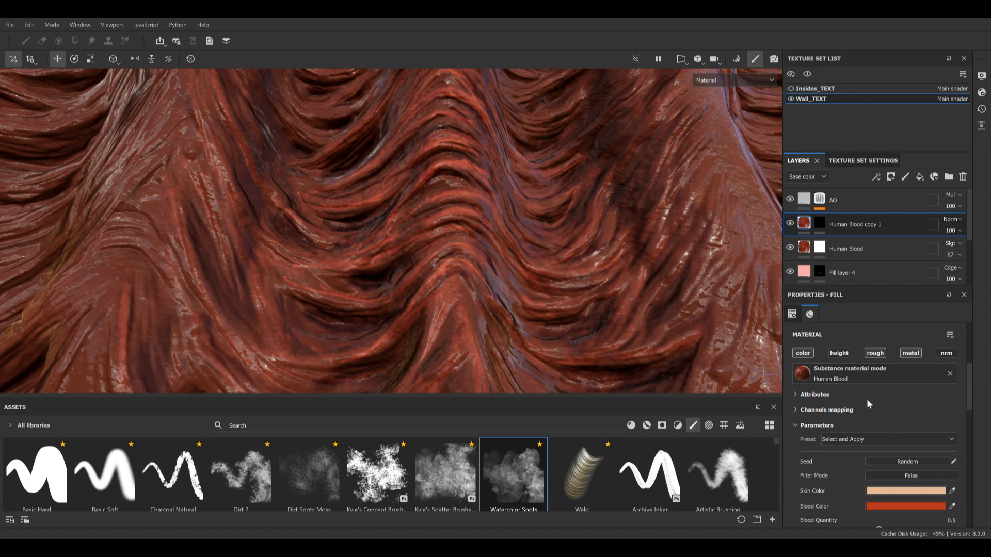
click(806, 356)
click(806, 356)
click(819, 223)
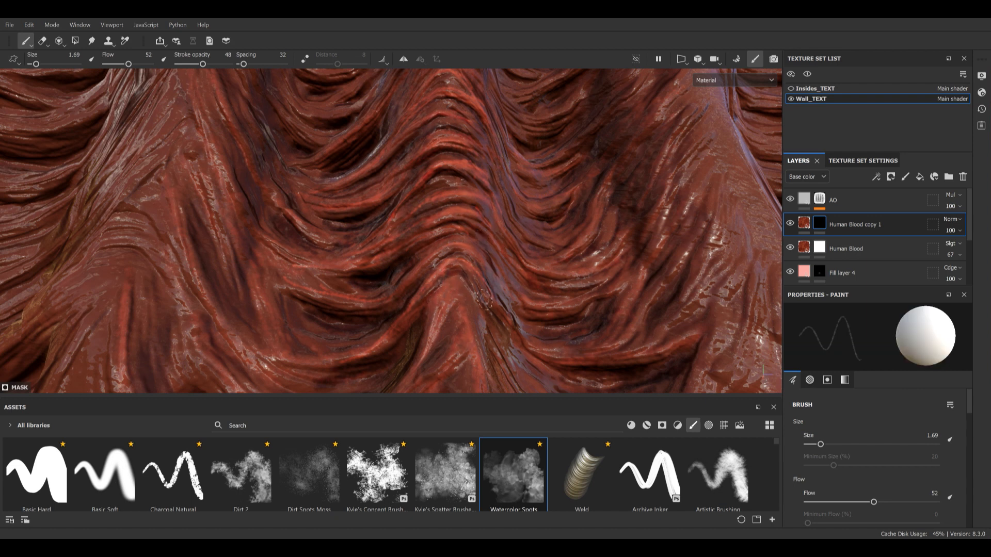
Set the Blood Color of Human Blood copy 1 to the very dark red 2D0500
click(878, 228)
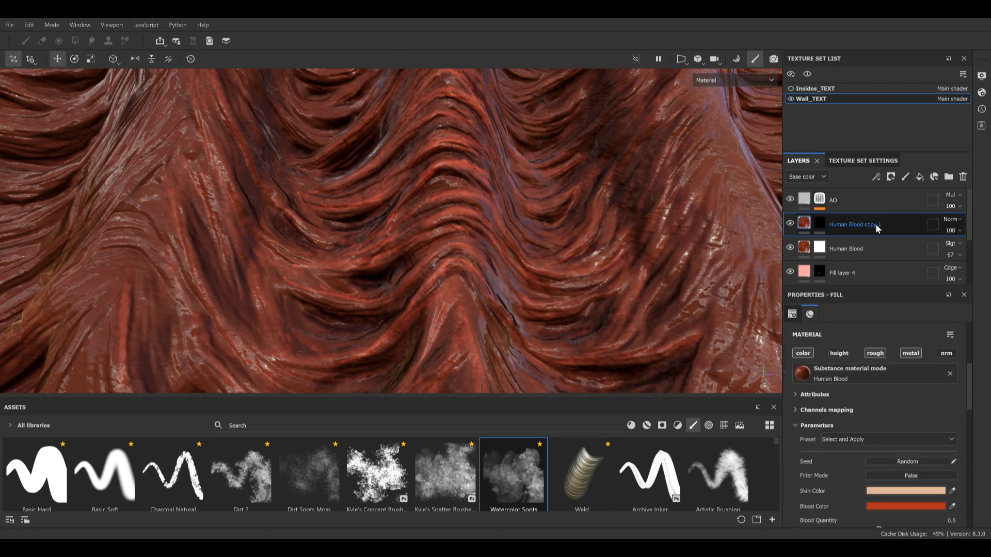
click(898, 506)
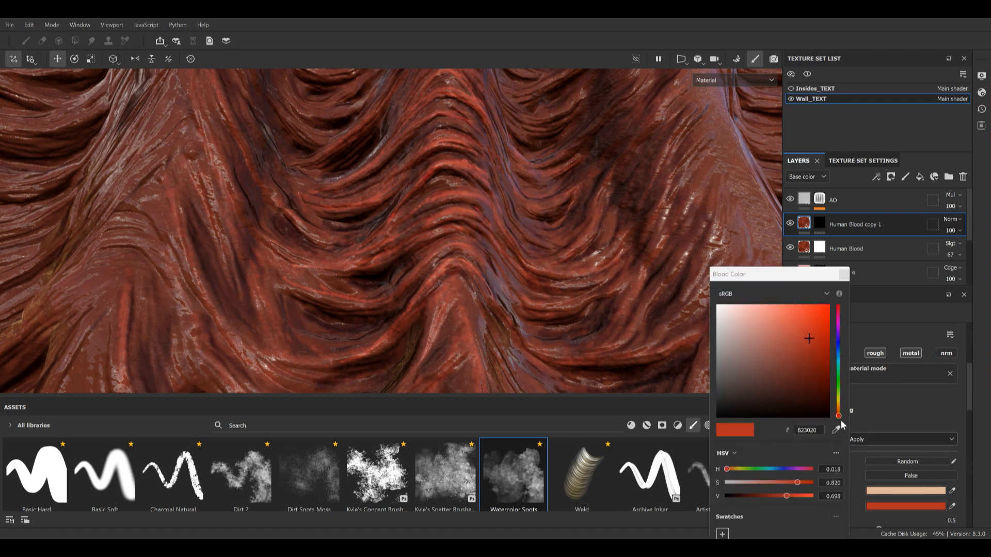
click(825, 320)
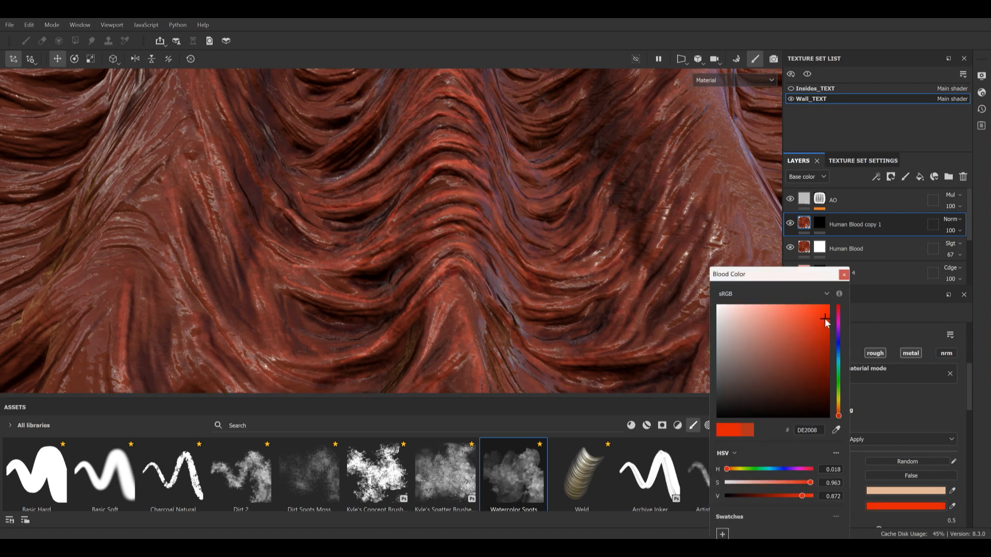
drag(825, 320, 832, 392)
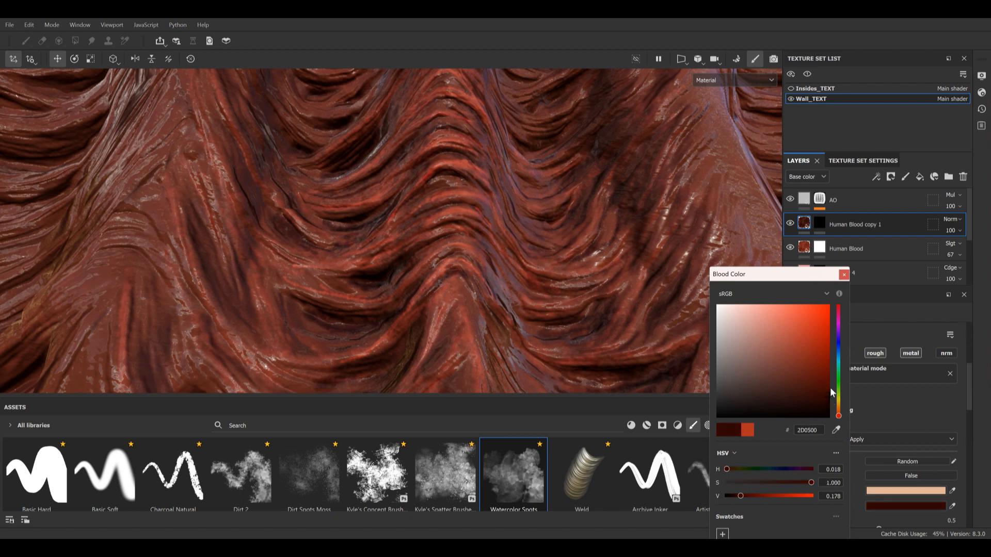
click(844, 275)
Darken the Skin Color of Human Blood copy 1 to a deep brown
click(907, 491)
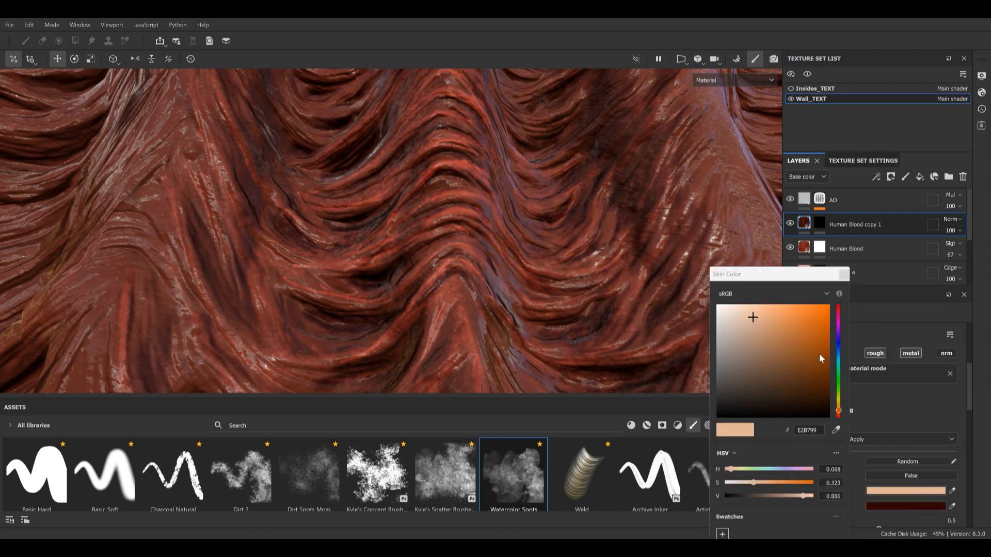
click(773, 361)
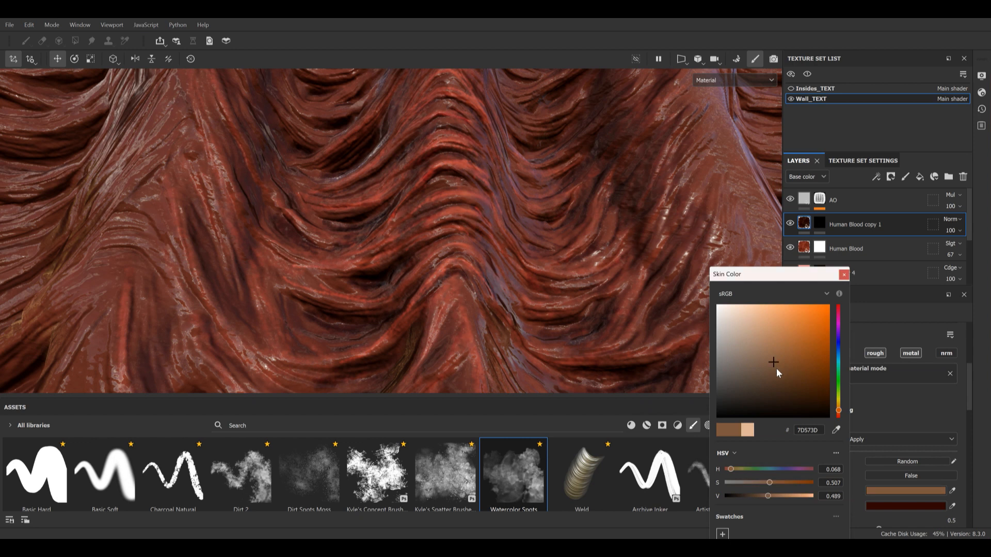
click(788, 383)
click(844, 274)
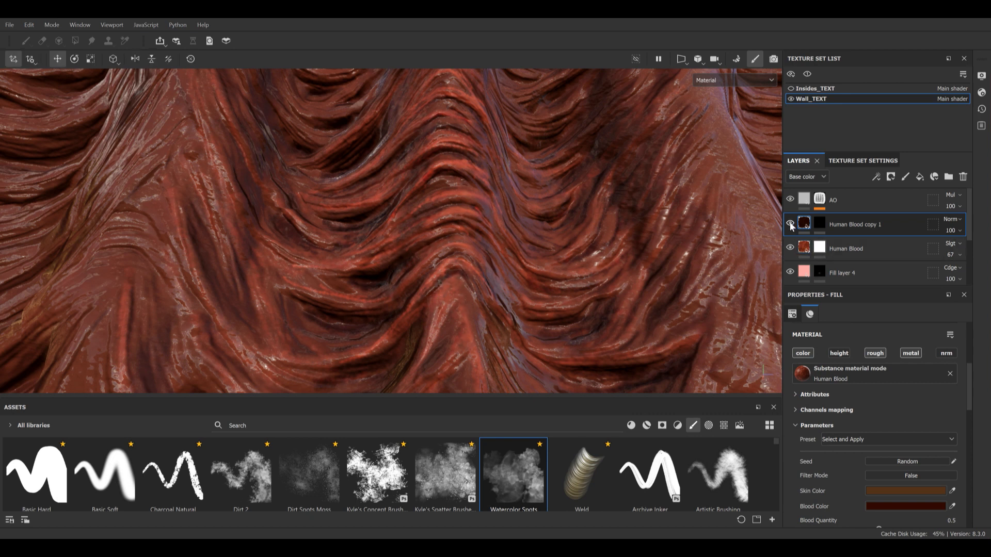
Activate the mask of Human Blood copy 1 for painting and reduce the brush size to 0.81
click(824, 225)
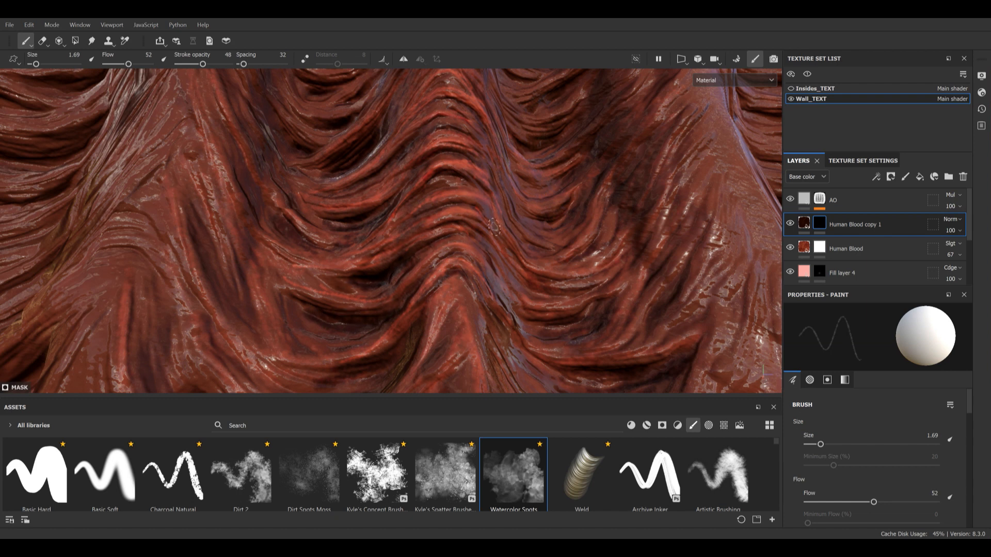
click(804, 223)
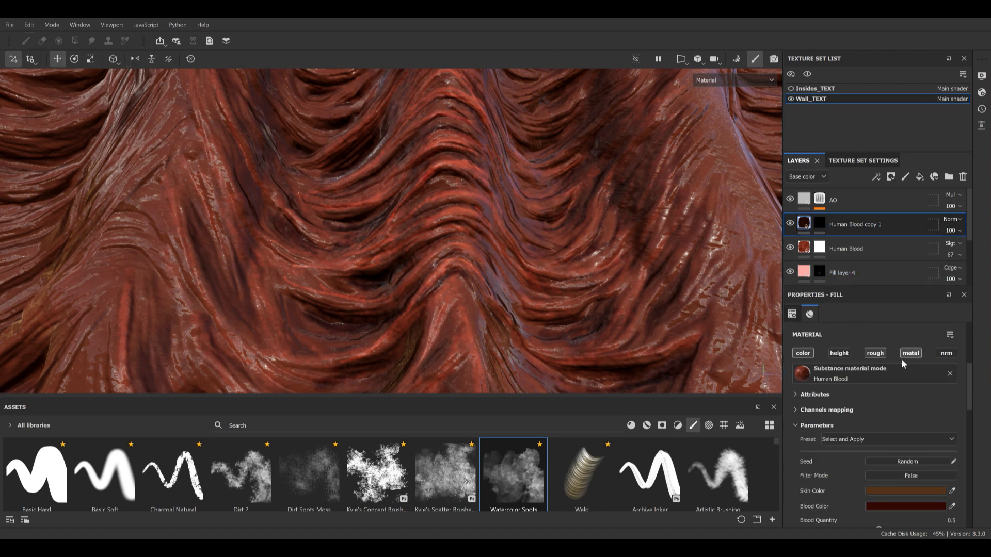
click(821, 224)
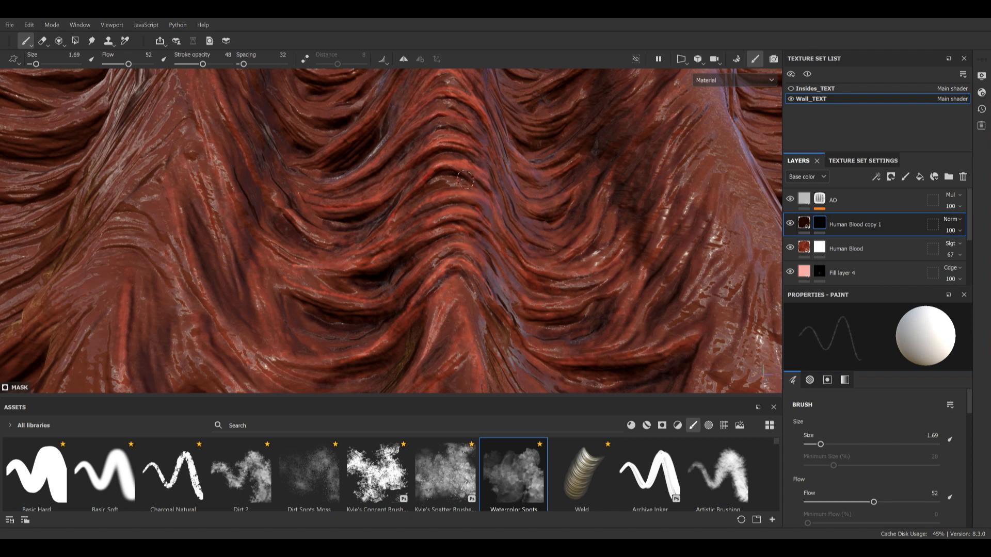
alt+drag(421, 262, 583, 214)
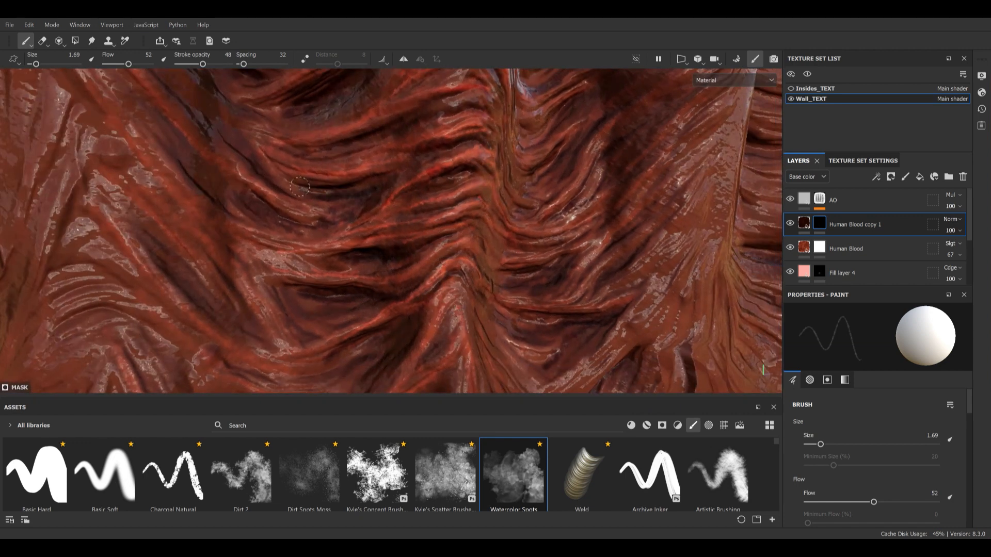
mouse_move(496, 145)
alt+mouse_down()
mouse_move(409, 227)
mouse_move(380, 183)
alt+mouse_up()
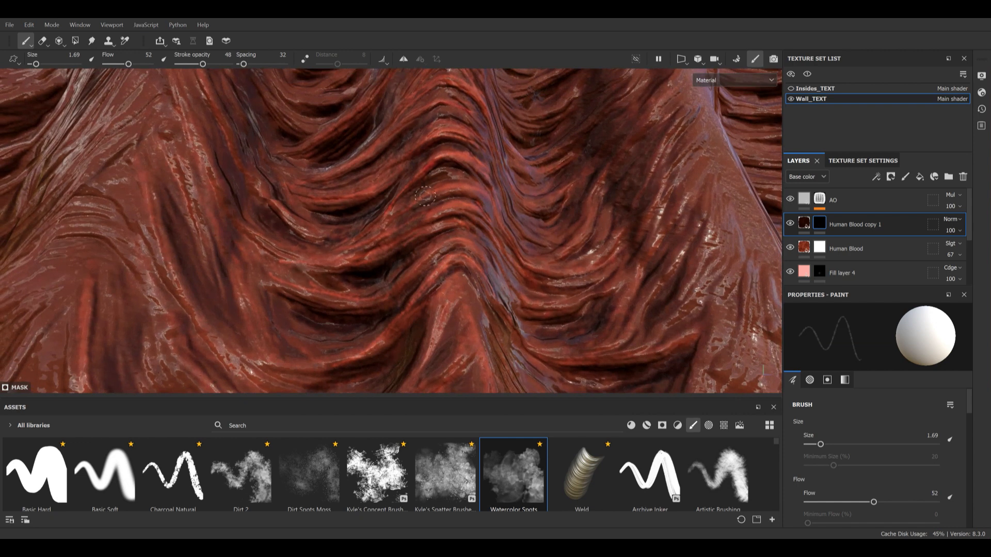
mouse_move(515, 269)
alt+mouse_down()
mouse_move(520, 302)
mouse_move(490, 269)
alt+mouse_up()
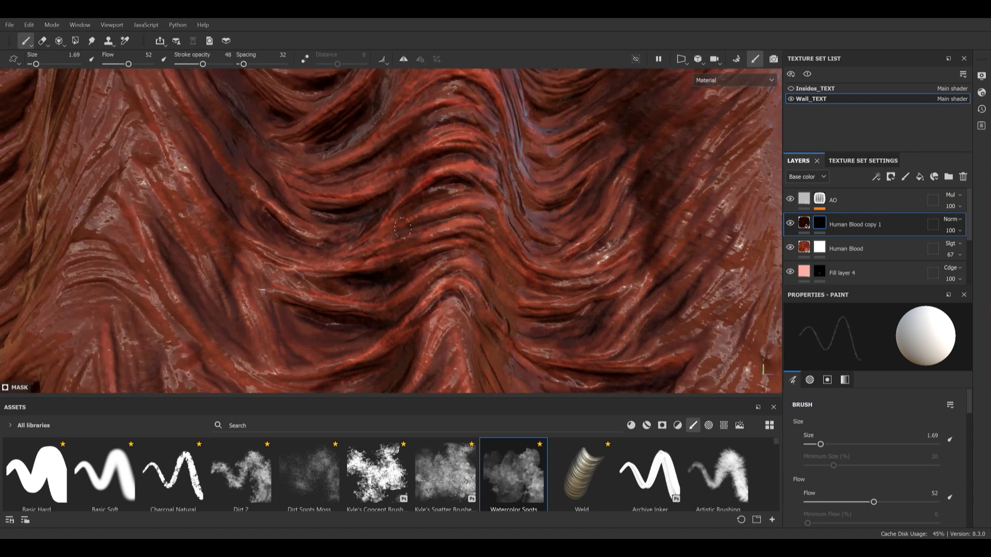
alt+drag(443, 203, 496, 205)
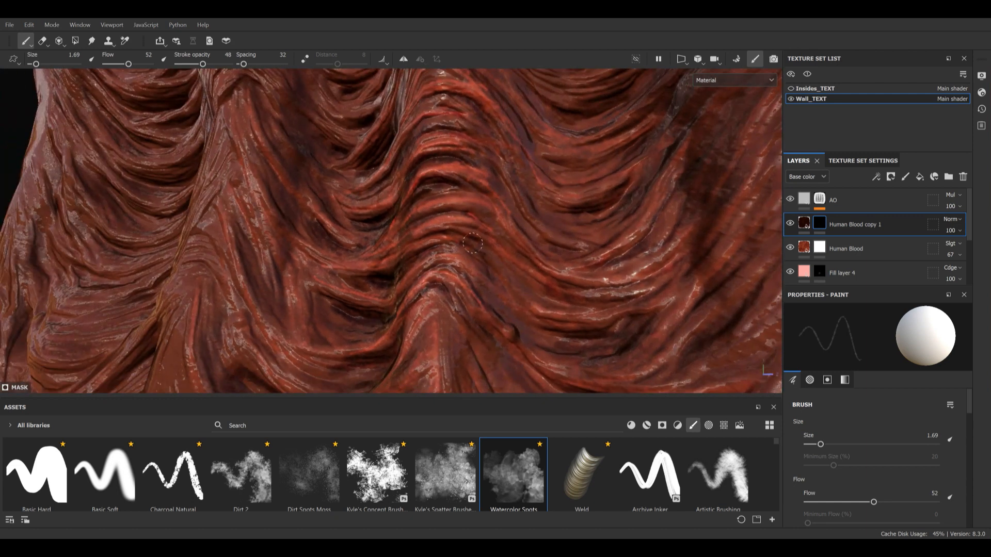
ctrl+right_drag(536, 300, 514, 308)
alt+drag(584, 247, 485, 258)
alt+middle_drag(485, 258, 522, 222)
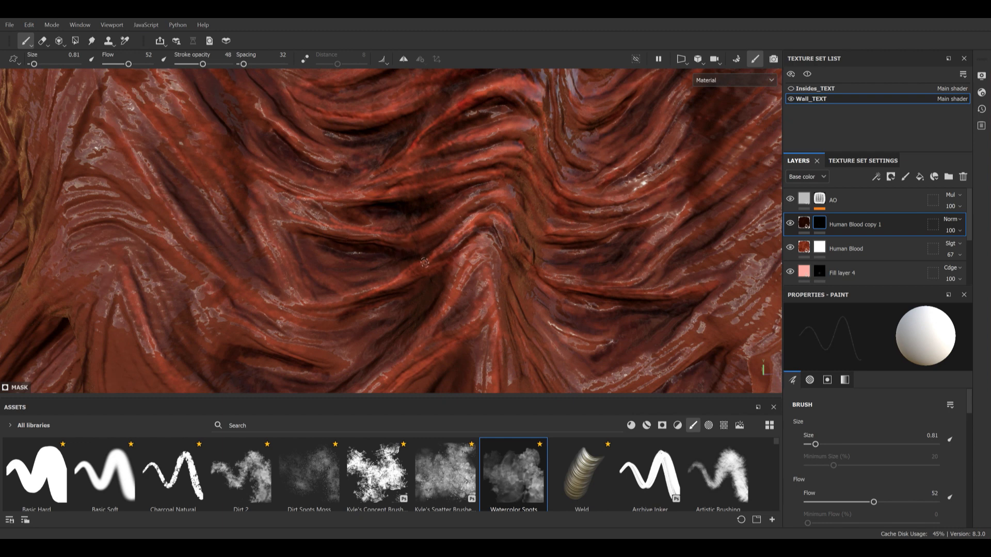
alt+drag(424, 262, 404, 248)
alt+middle_drag(473, 232, 418, 263)
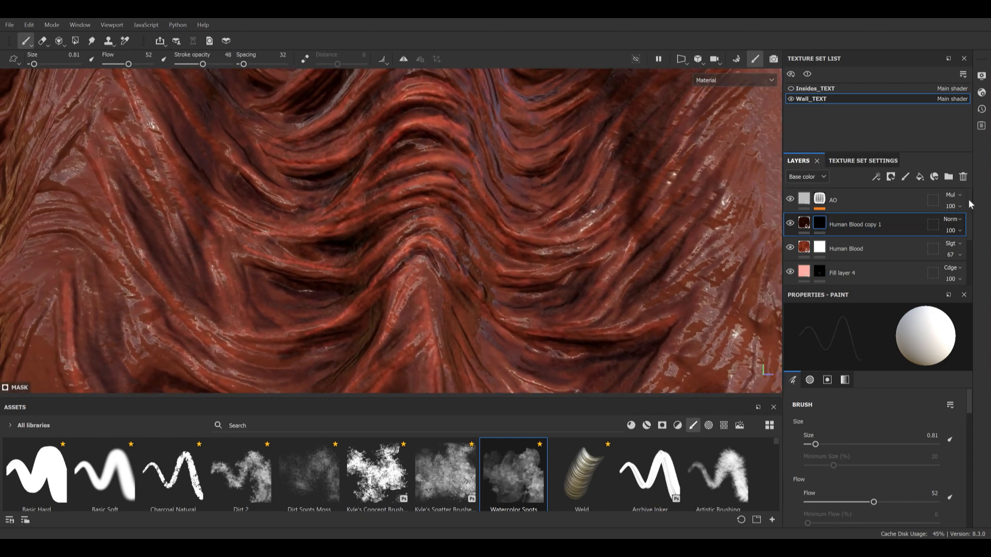
Add a fill layer above Human Blood copy 1 and turn off its height, normal and metal channels
click(920, 178)
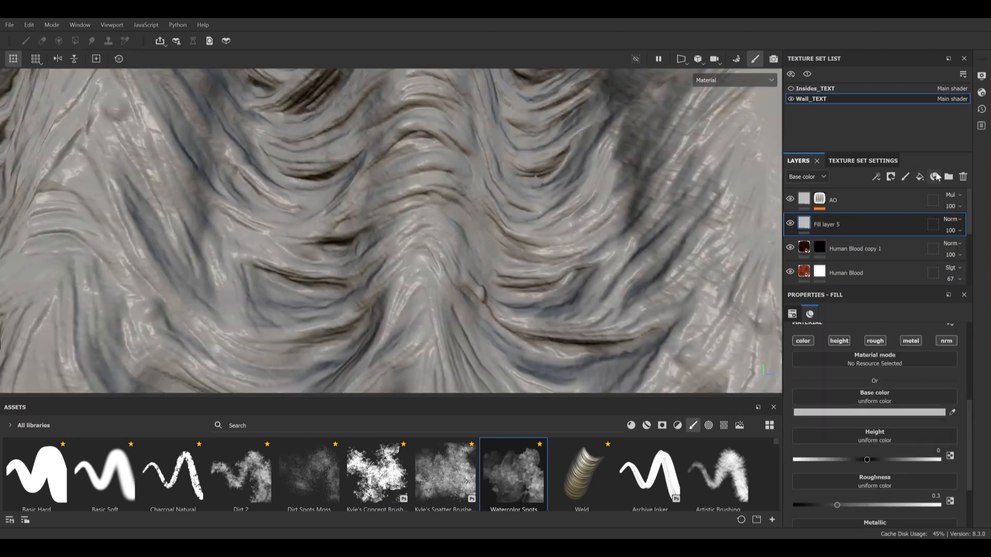
click(839, 342)
click(946, 341)
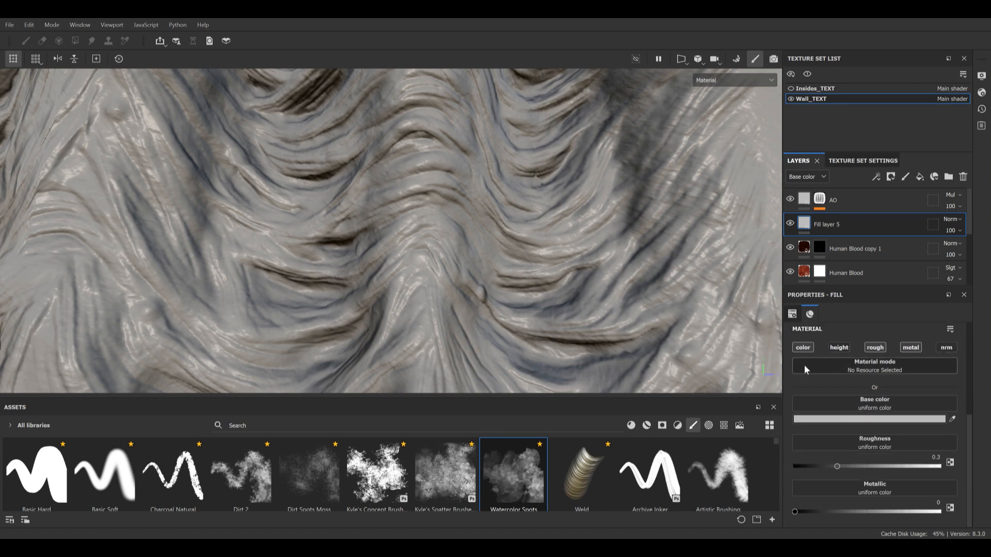
click(911, 348)
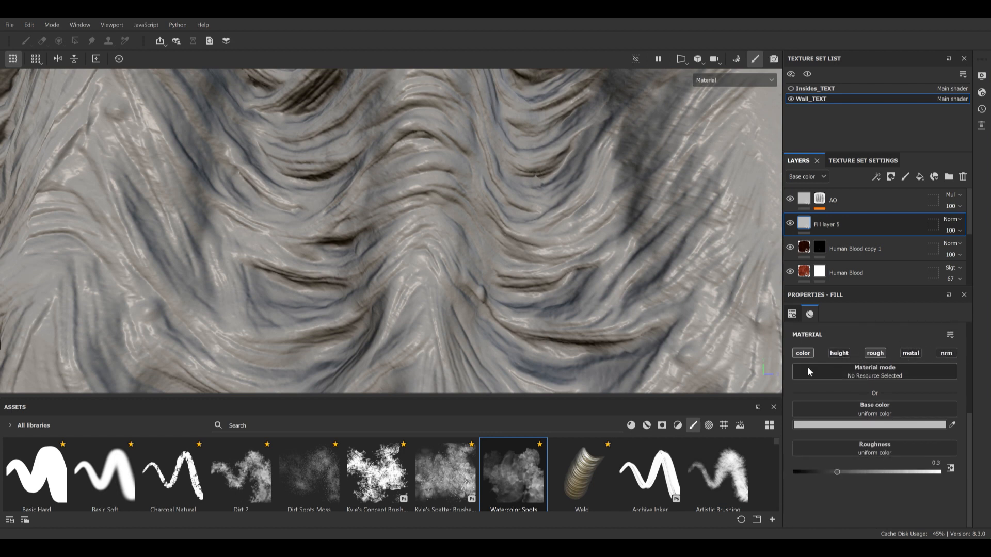
Give the new fill layer the dark red-brown base color 381C1C and raise its roughness to 0.5401
click(853, 426)
click(729, 399)
drag(730, 402, 772, 392)
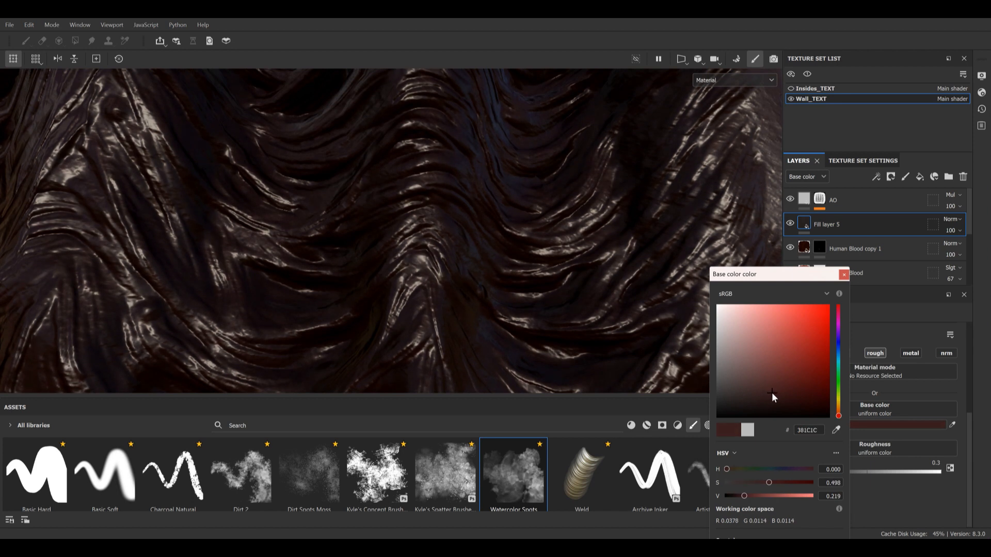
click(844, 274)
drag(837, 473, 873, 468)
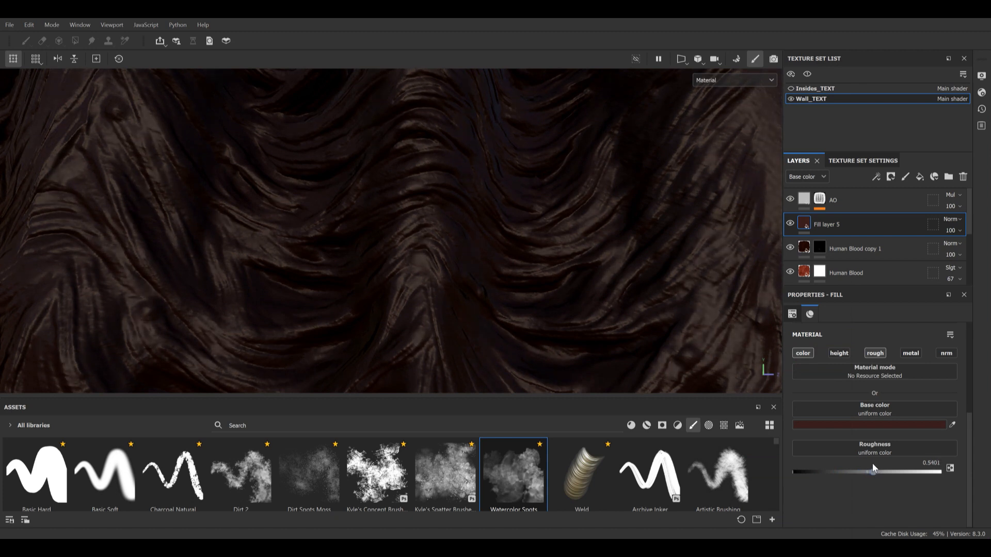
Give Fill layer 5 a black mask, a roughness of 0.8502 and the black base color 000000
right_click(824, 224)
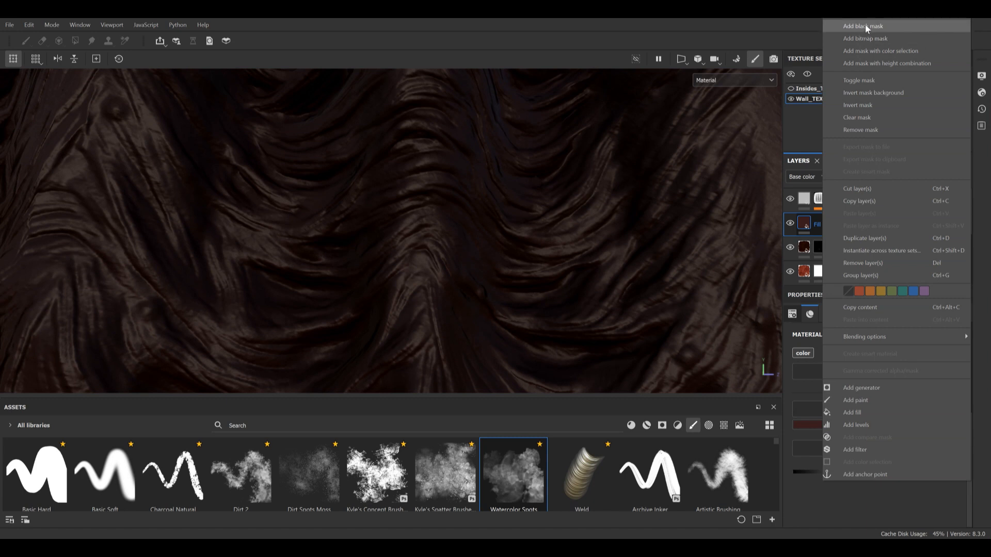
click(863, 26)
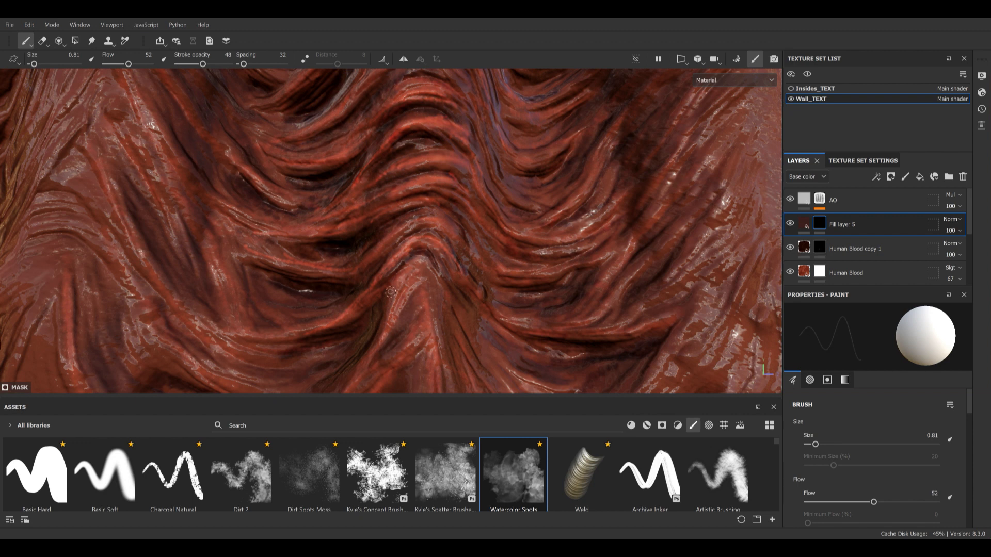
click(804, 224)
drag(875, 471, 919, 474)
click(878, 425)
click(785, 401)
drag(786, 400, 730, 417)
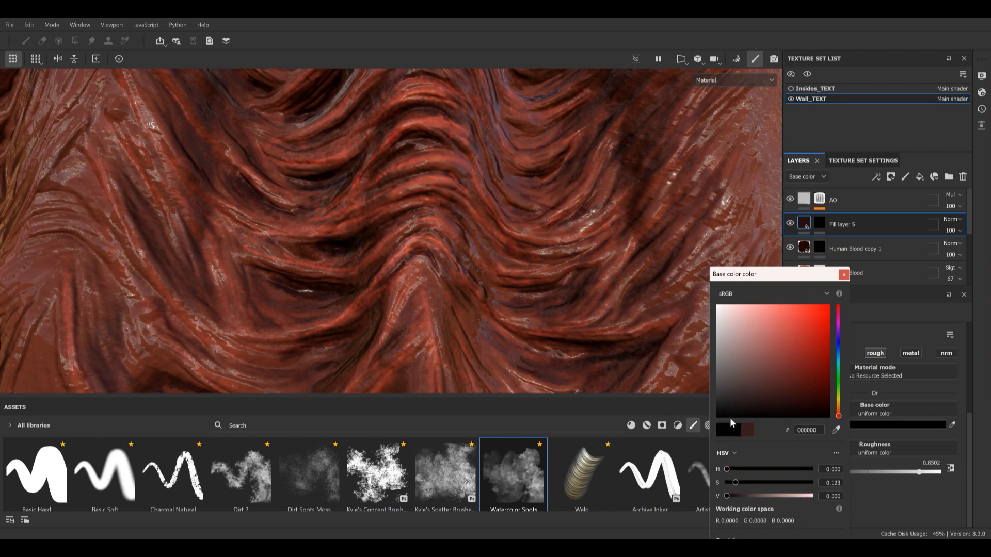
click(844, 274)
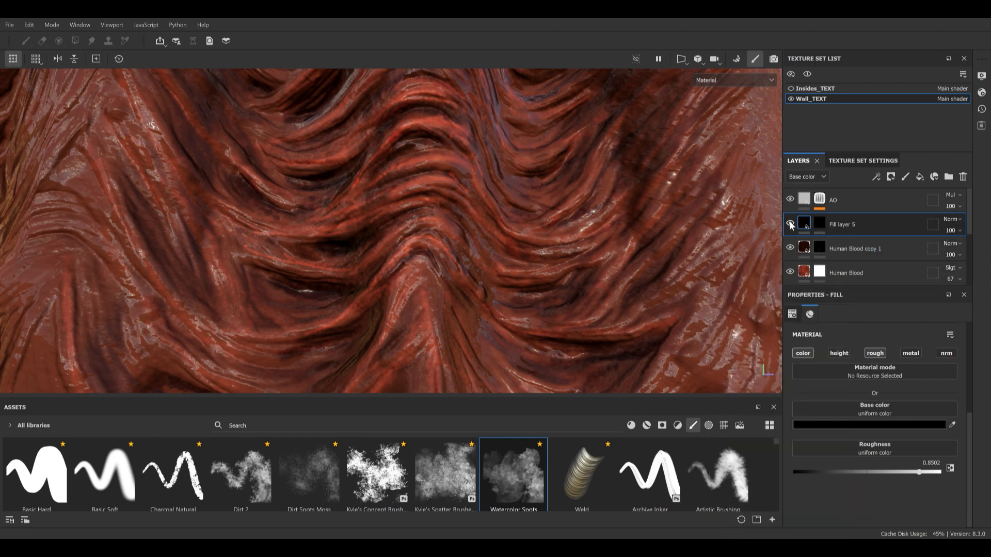
Compare the wall with and without the AO layer from a wider view
alt+right_drag(555, 271, 306, 187)
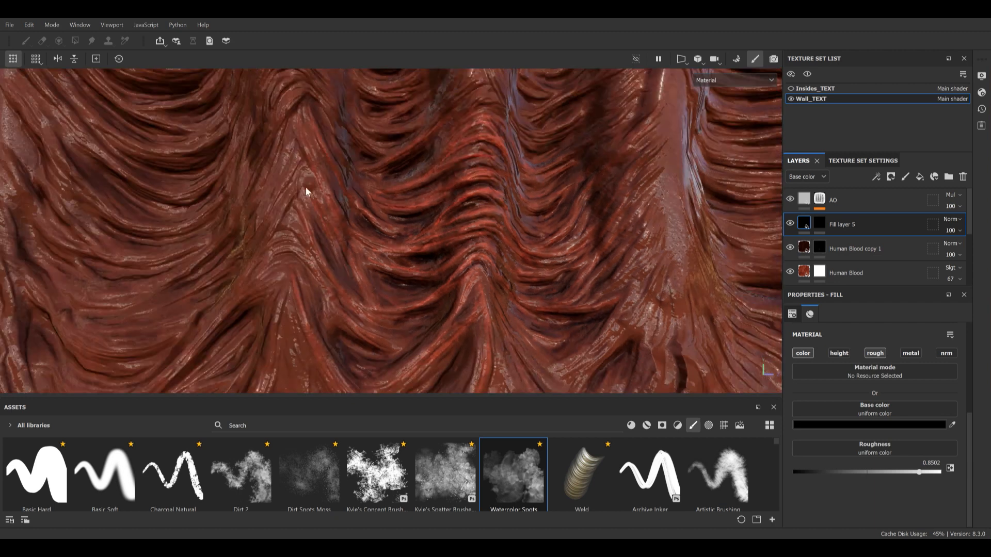
alt+middle_drag(508, 244, 431, 228)
alt+right_drag(560, 255, 485, 241)
alt+drag(485, 241, 687, 234)
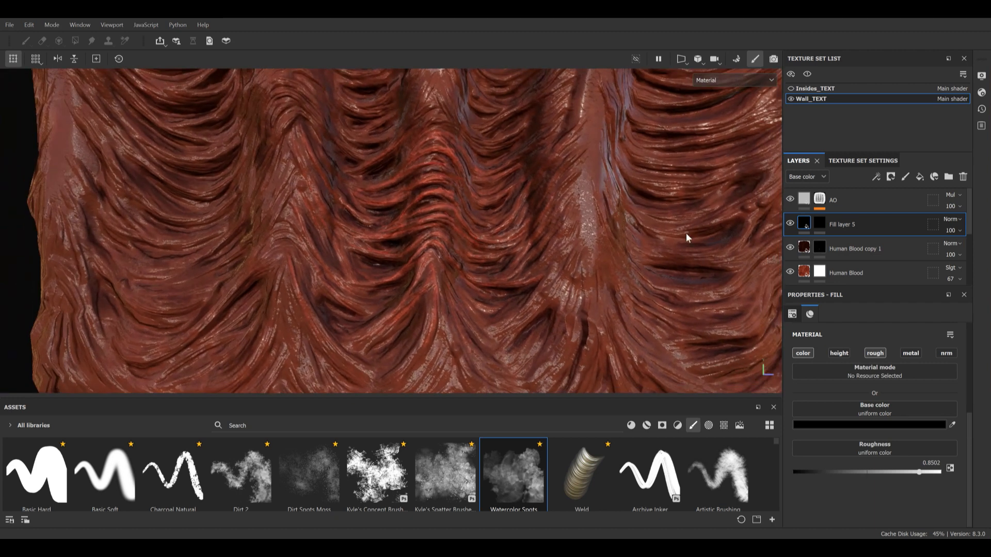
click(790, 199)
click(790, 199)
click(790, 199)
click(790, 199)
Duplicate the AO layer and add a paint effect to the mask of the copy
click(862, 208)
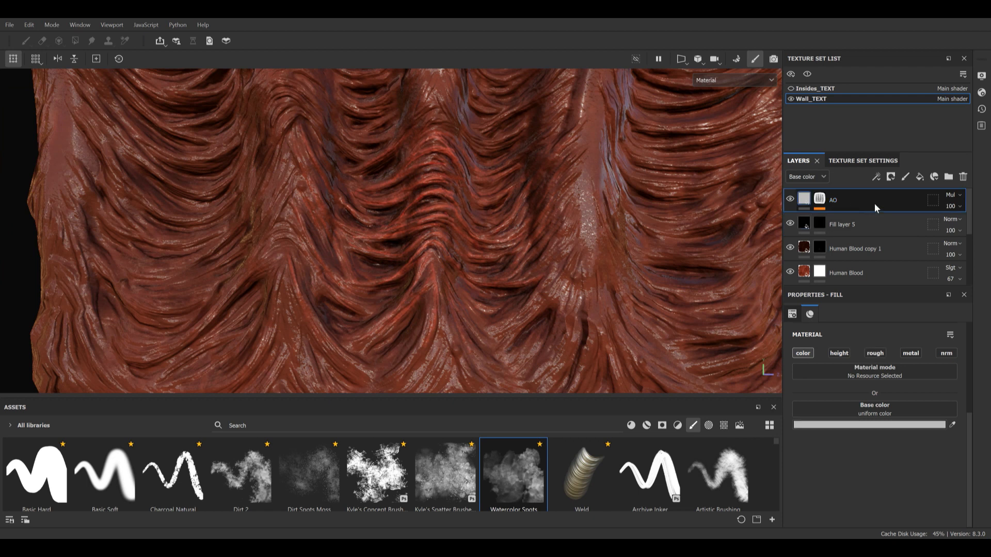
key(ctrl+d)
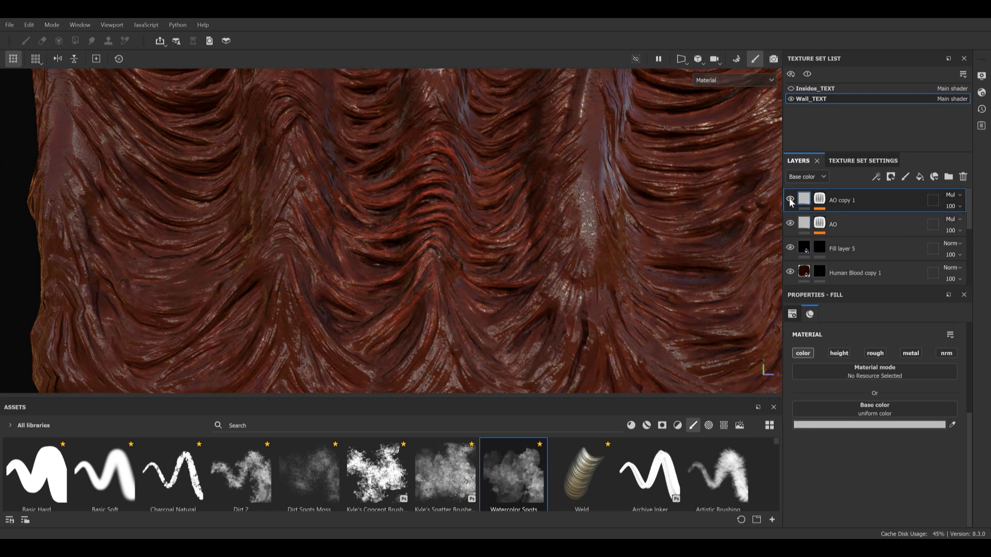
alt+right_drag(391, 175, 414, 241)
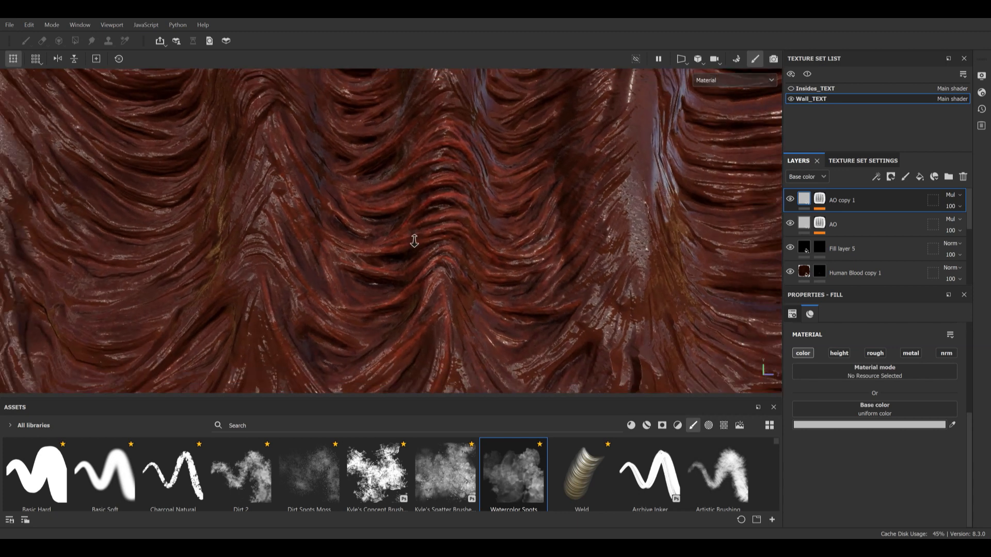
right_click(819, 203)
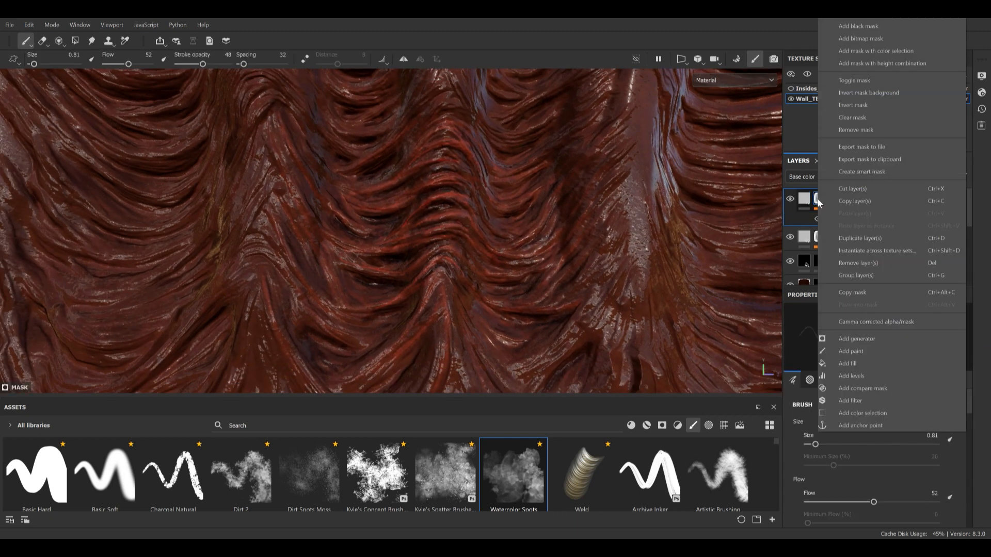
click(853, 351)
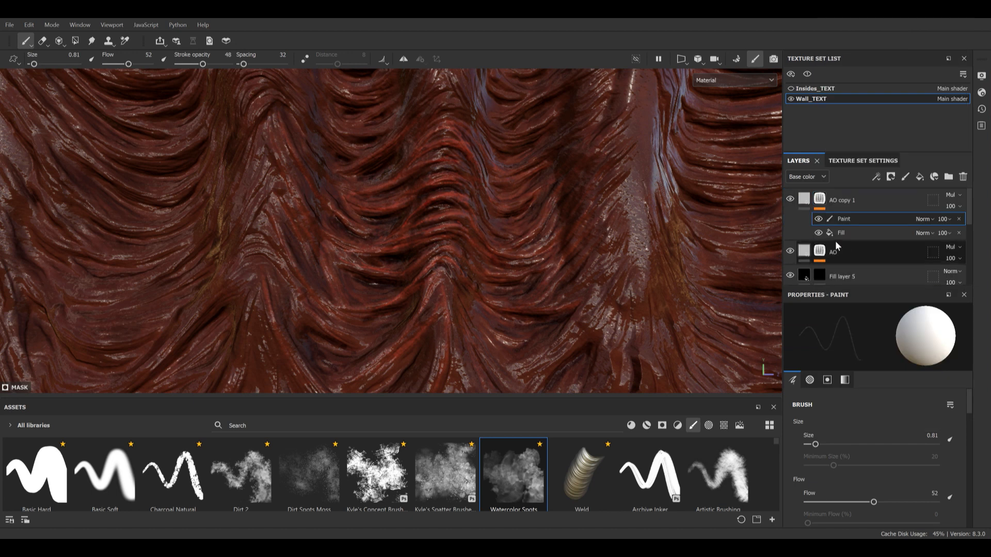
alt+right_drag(397, 240, 454, 284)
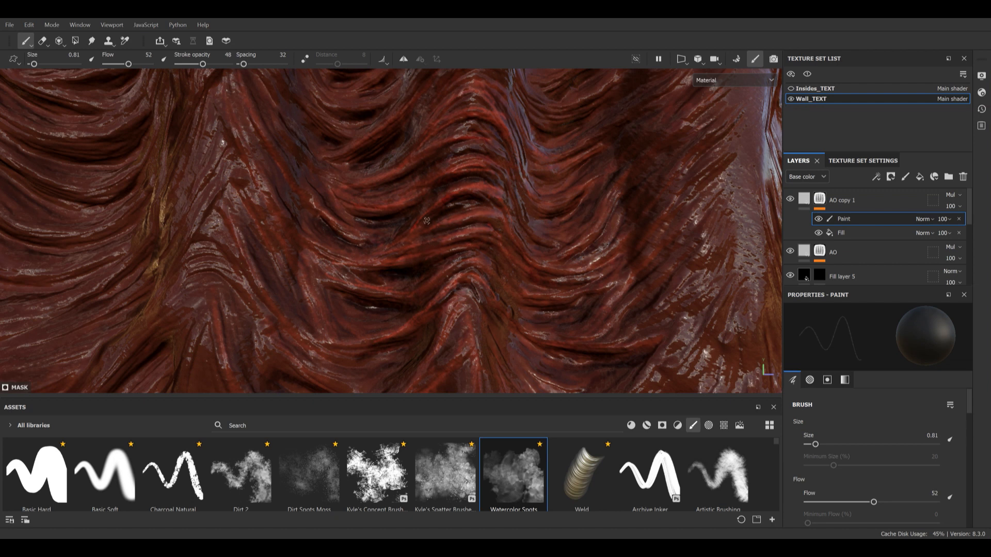
Raise the stroke opacity to 100, choose the Dirt 2 brush at size 2.2 and paint black on the AO copy 1 mask over the central folds
drag(203, 64, 250, 65)
drag(129, 64, 151, 64)
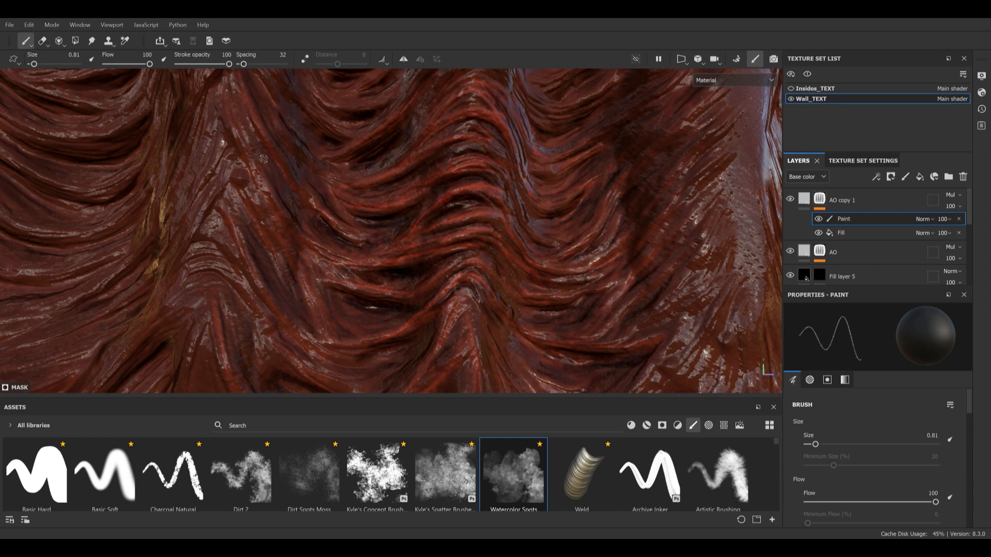
ctrl+right_drag(277, 196, 296, 196)
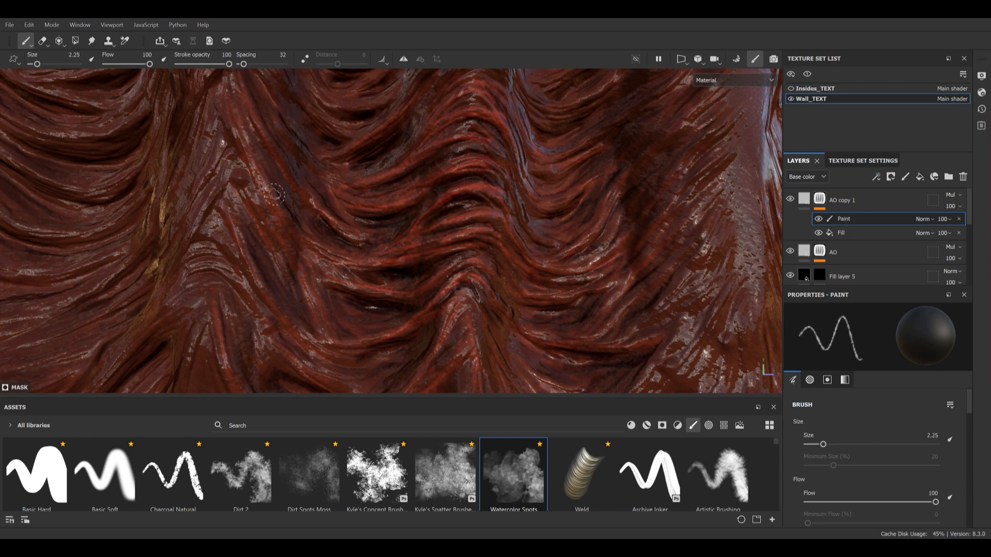
click(253, 480)
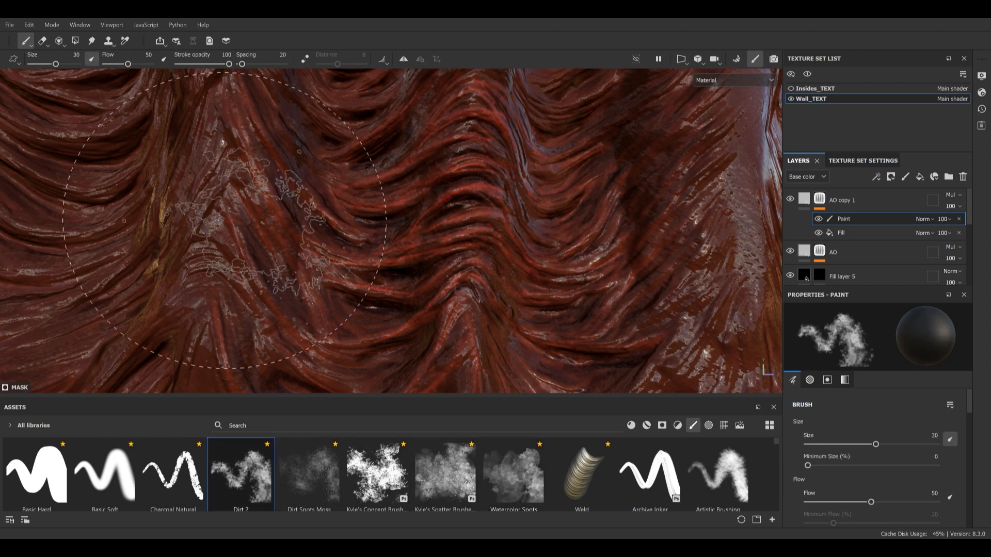
ctrl+right_drag(255, 242, 217, 243)
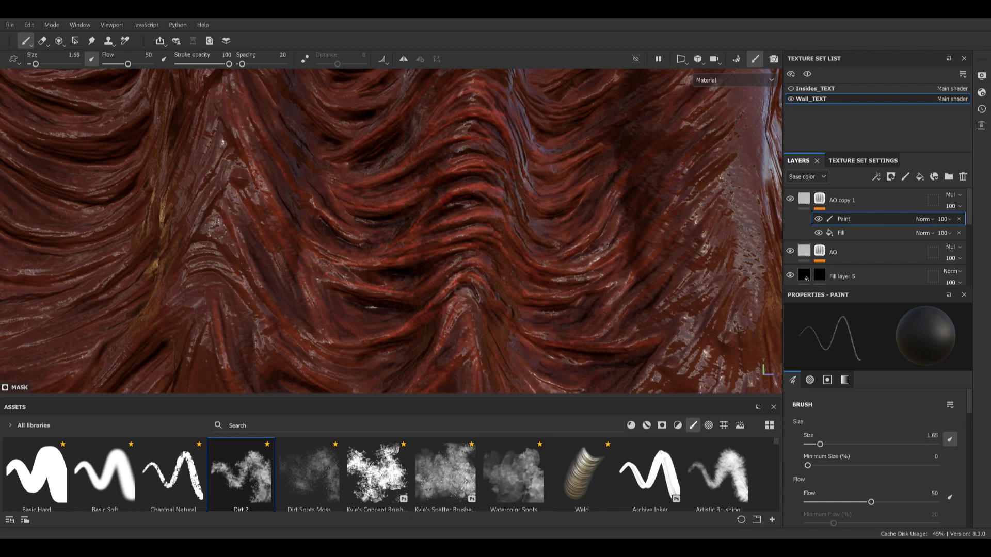
ctrl+right_drag(223, 170, 229, 169)
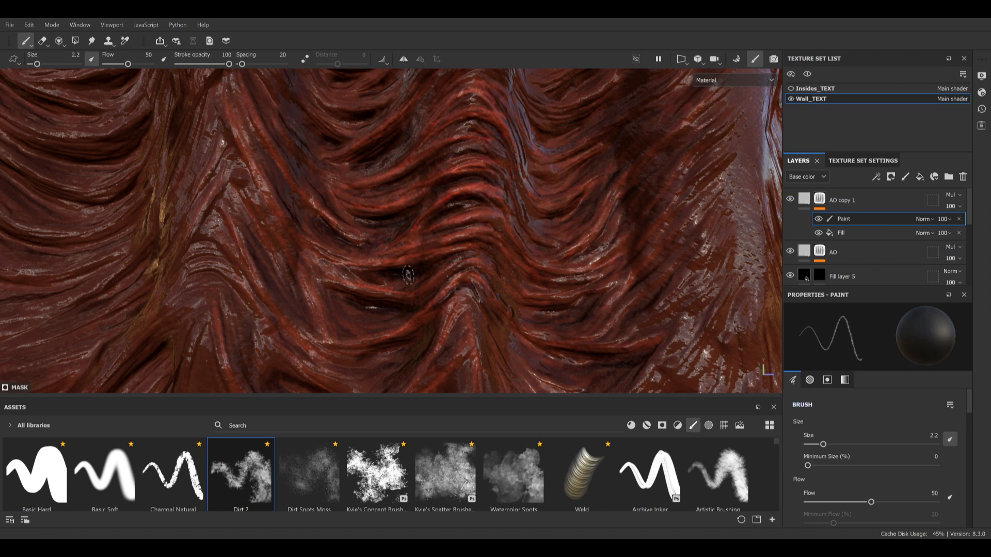
Compare the central folds with and without the AO copy 1 layer
click(790, 199)
click(790, 199)
click(790, 199)
click(791, 200)
click(791, 201)
click(790, 201)
Paint black over more folds on the AO copy 1 mask at brush size 4.33, and reduce the brush to 3.54
key(bracketright)
key(bracketright)
key(bracketright)
key(bracketright)
key(bracketright)
key(bracketright)
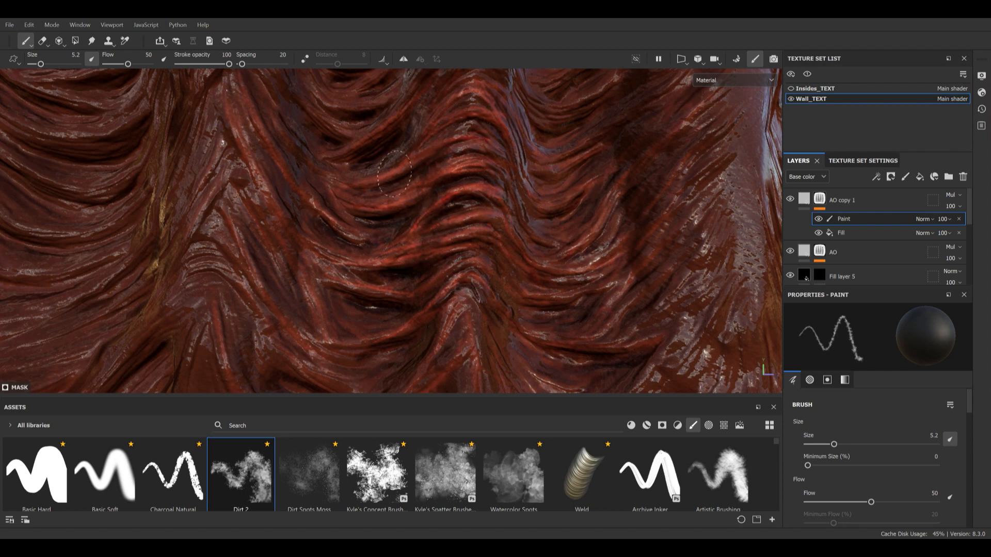
key(bracketleft)
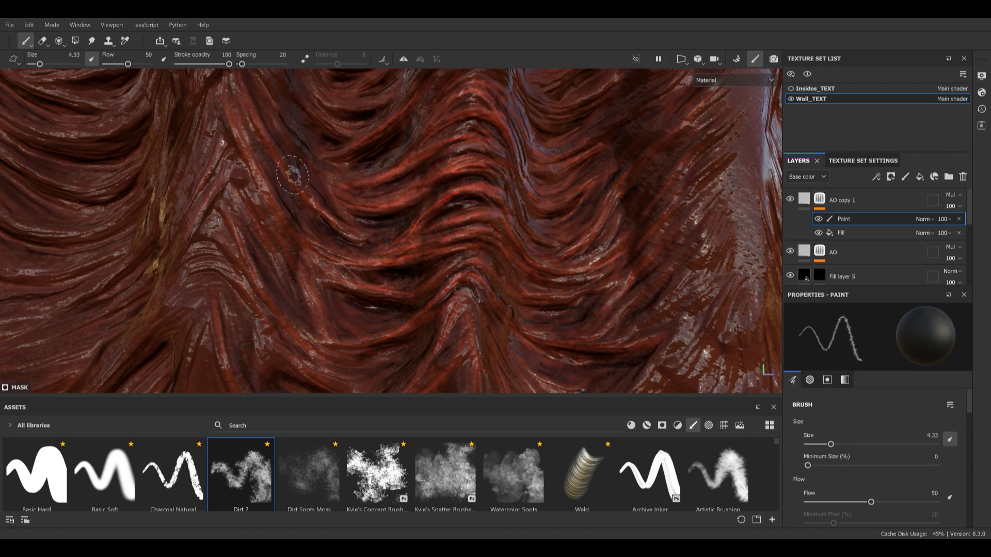
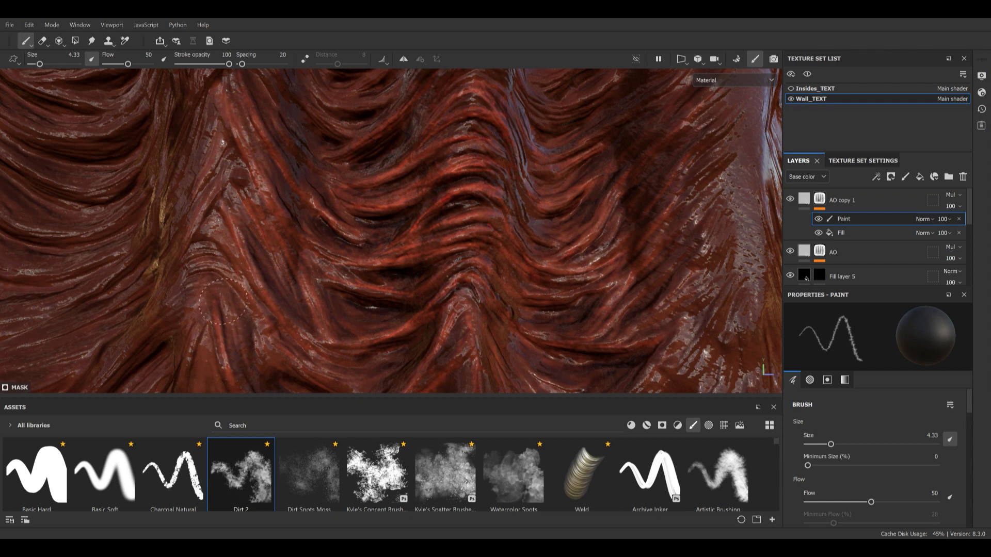
key(bracketleft)
Check the effect of the painted mask by switching AO copy 1 off and on
click(791, 201)
click(791, 201)
click(791, 200)
click(791, 201)
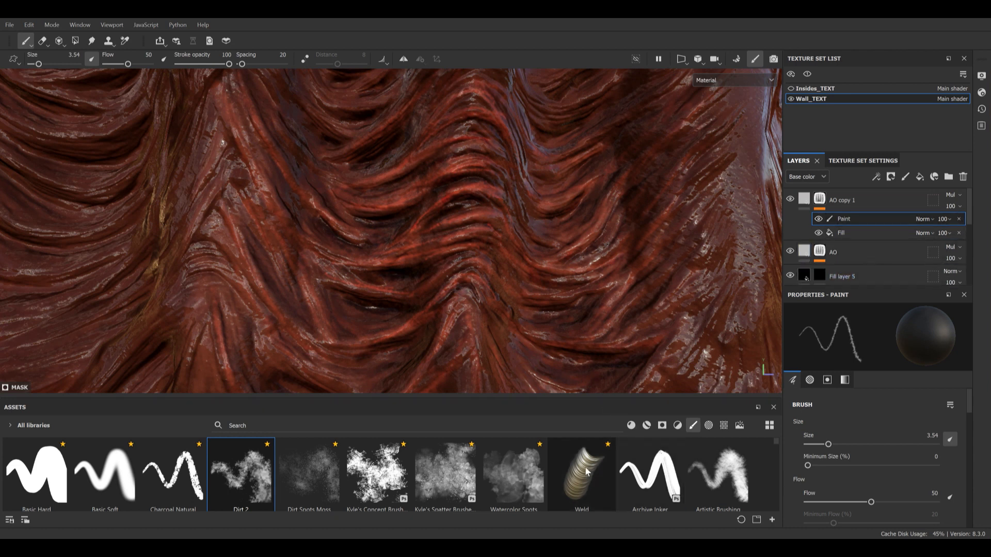
Show the materials in an enlarged asset shelf and locate the Human Blood material
click(631, 426)
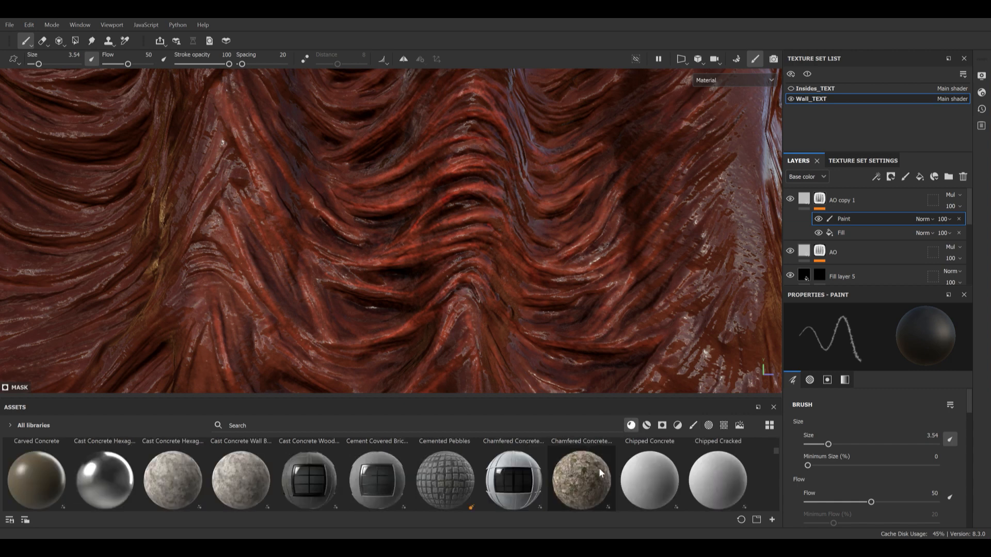
scroll(598, 468, down, 2)
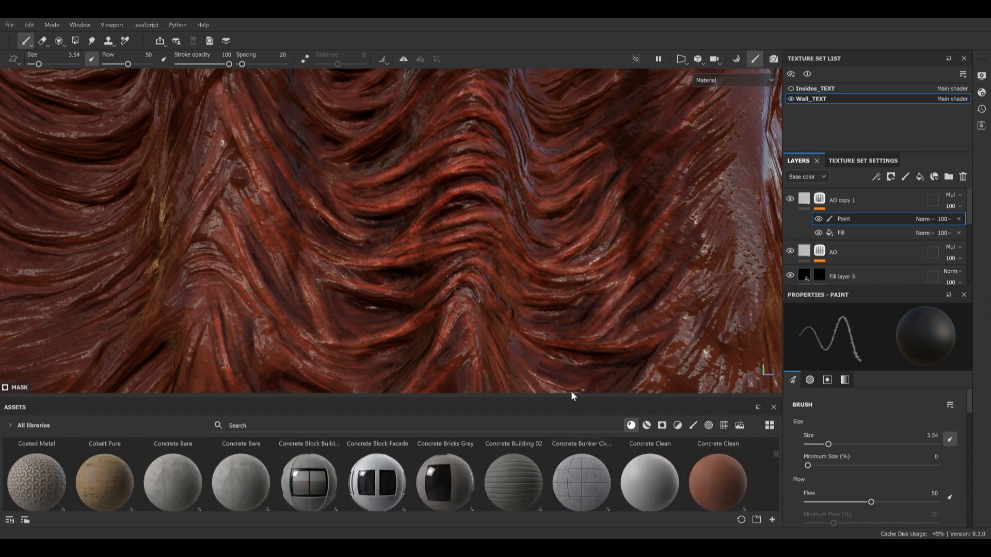
drag(571, 392, 568, 393)
drag(3, 399, 44, 534)
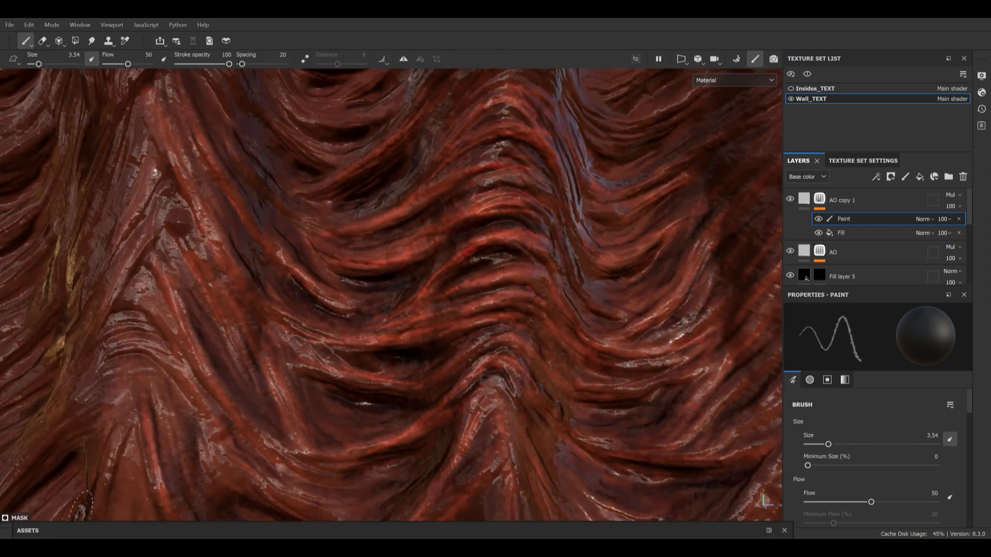
click(35, 530)
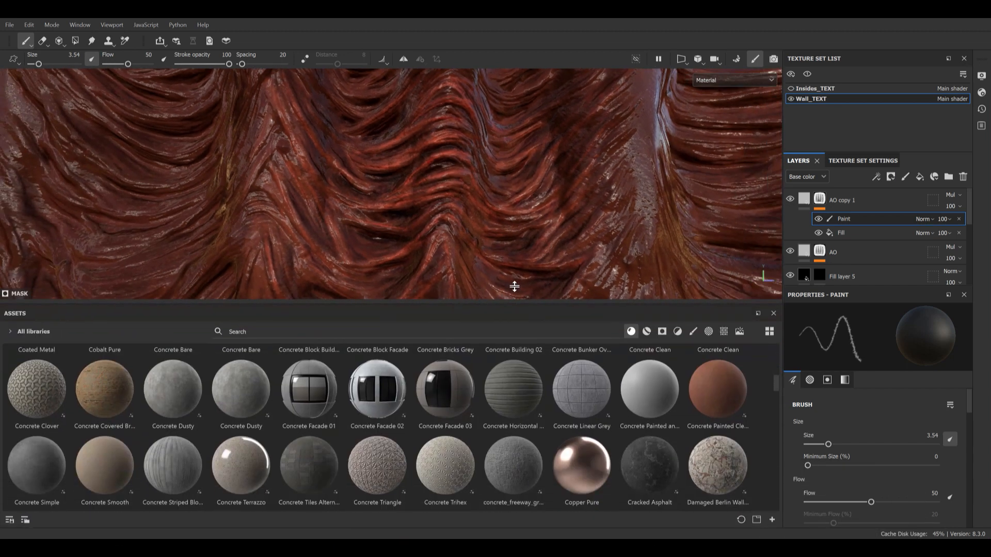
scroll(519, 416, down, 10)
scroll(521, 417, down, 20)
scroll(515, 420, up, 18)
scroll(515, 420, up, 5)
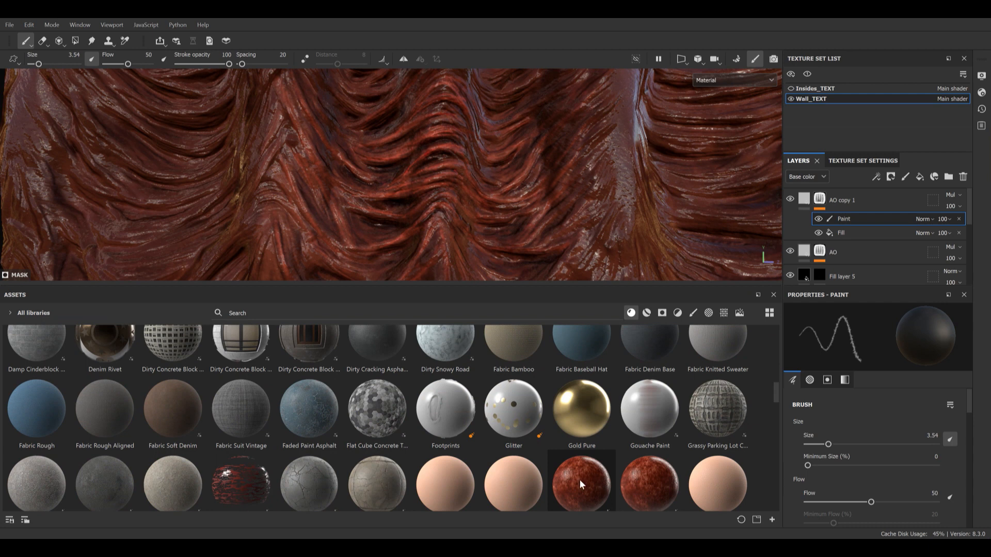
Add the Human Blood material as a new layer directly below the AO layer and shrink the asset shelf again
click(959, 194)
click(866, 193)
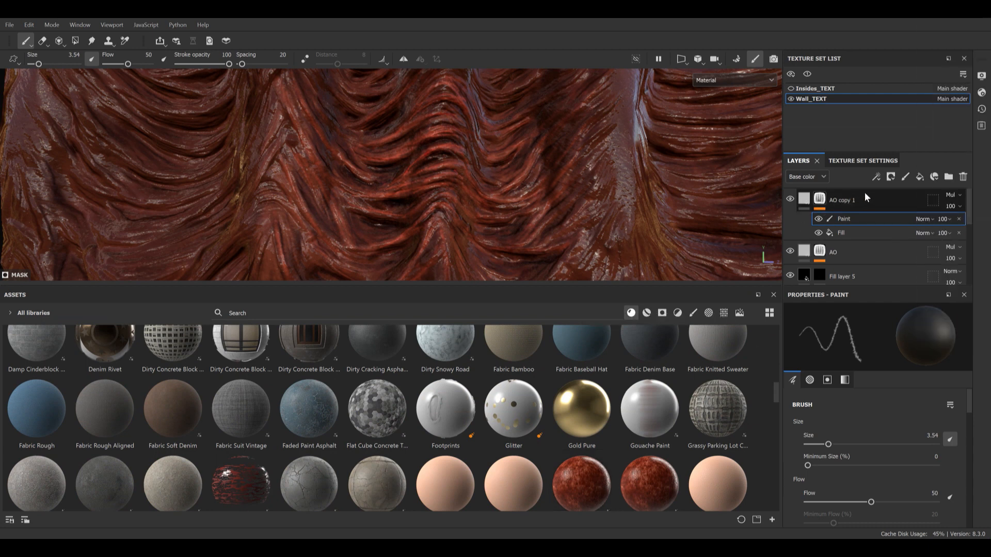
click(961, 195)
click(927, 195)
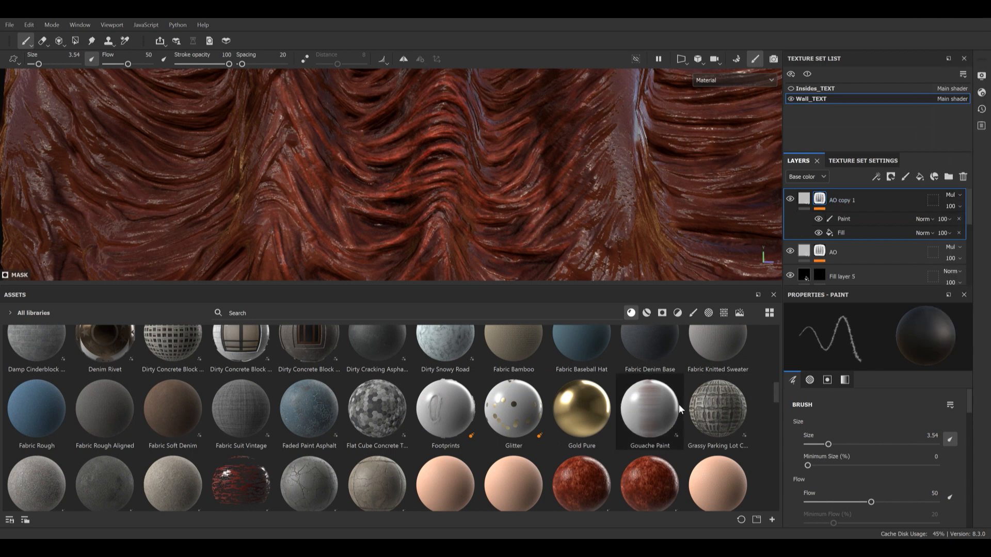
drag(586, 476, 825, 265)
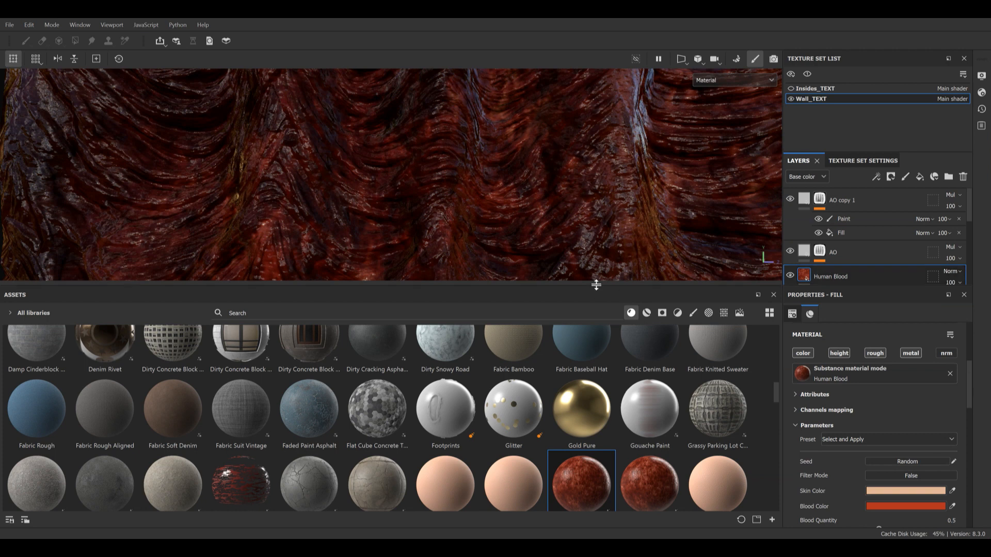
drag(592, 285, 593, 397)
Turn off the height and metal channels of the new Human Blood layer
alt+middle_drag(400, 211, 418, 237)
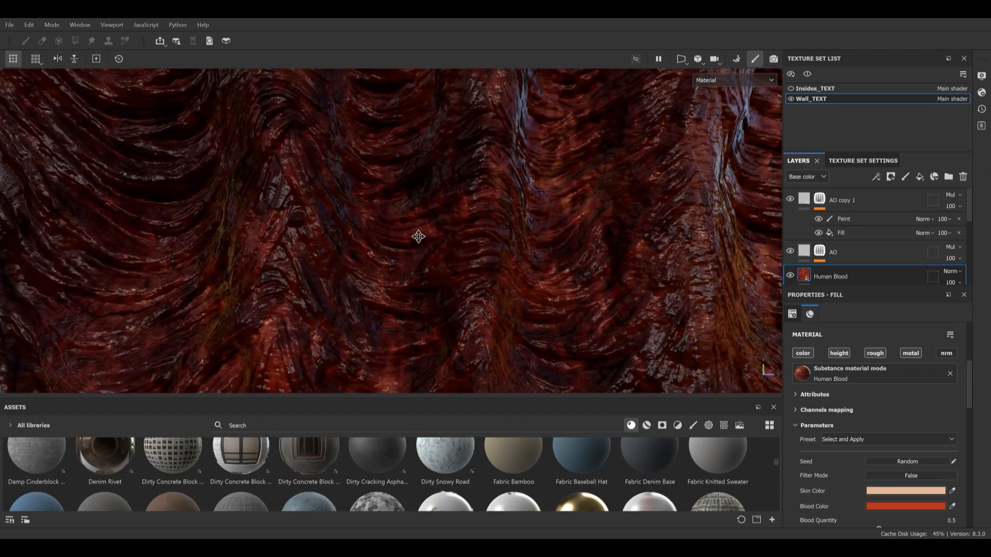
alt+right_drag(419, 237, 466, 266)
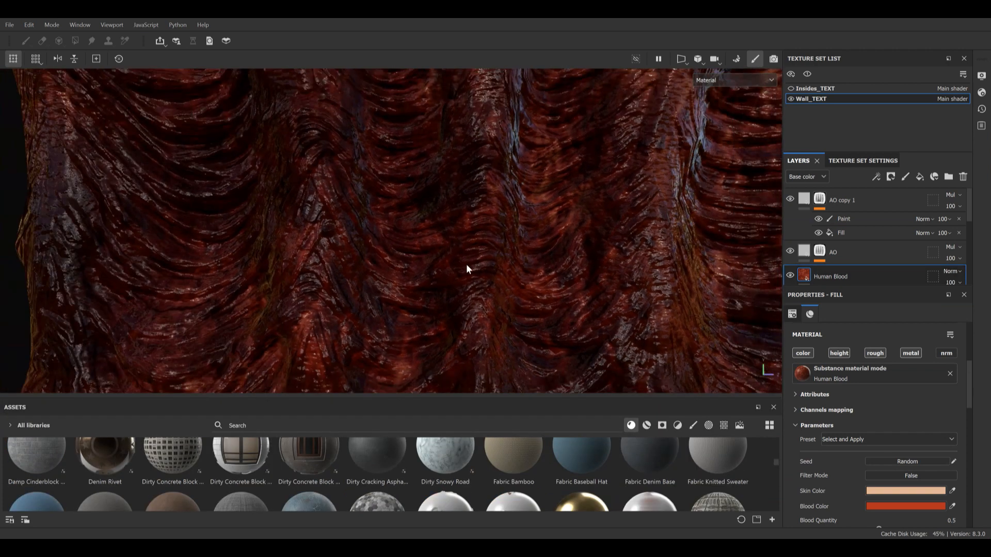
click(840, 353)
scroll(843, 370, up, 2)
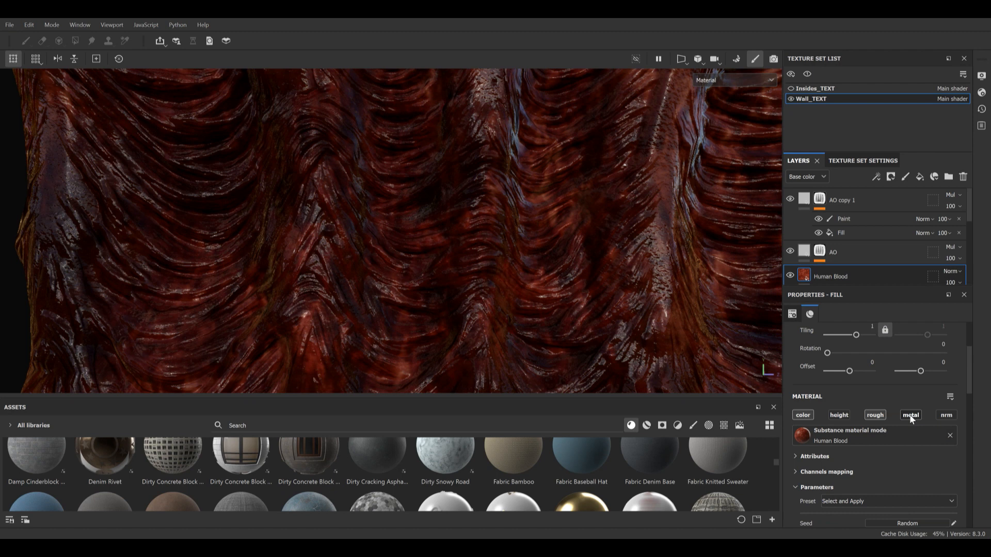
Switch the new Human Blood layer to tri-planar projection and set its tiling to 7.07
scroll(872, 418, up, 3)
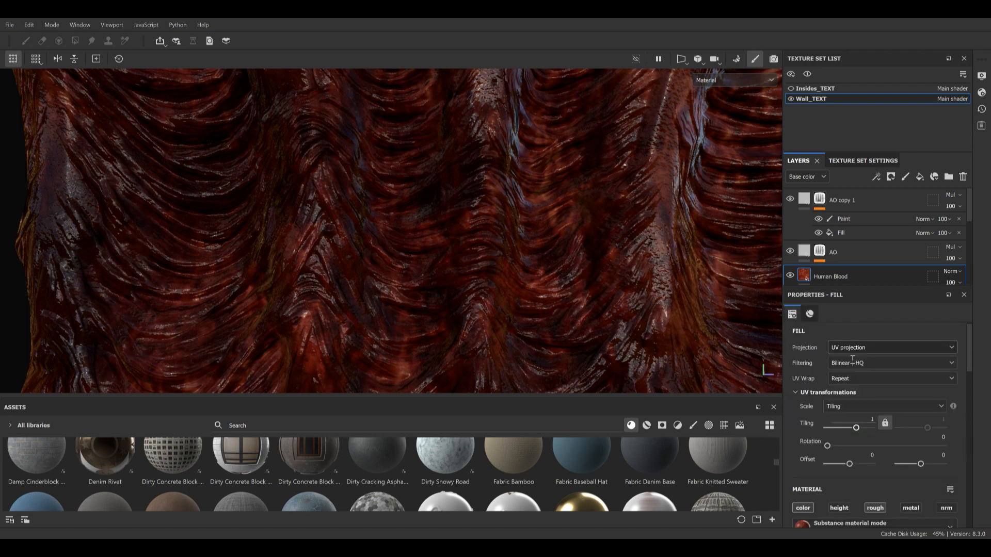
click(846, 348)
click(853, 383)
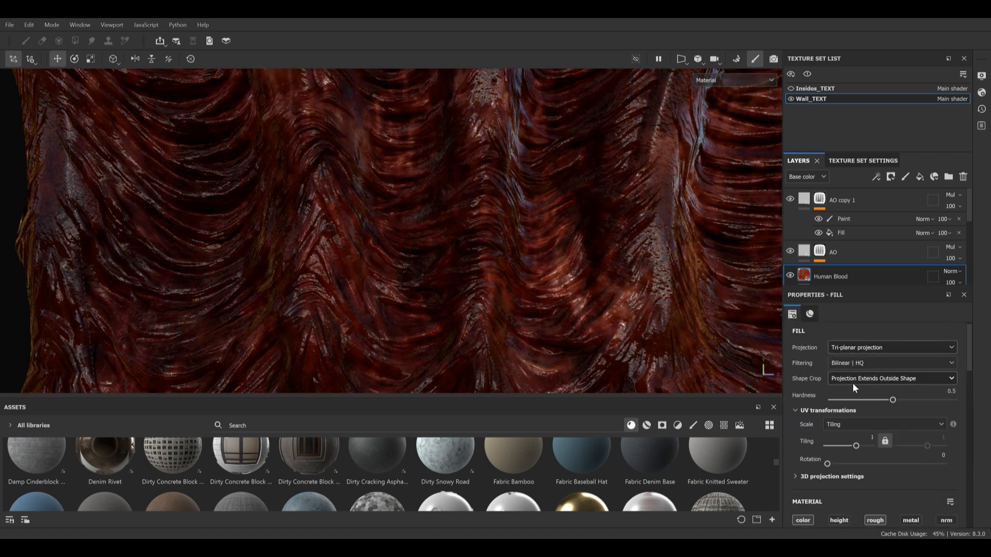
scroll(850, 420, down, 1)
scroll(850, 420, down, 1)
drag(856, 352, 864, 355)
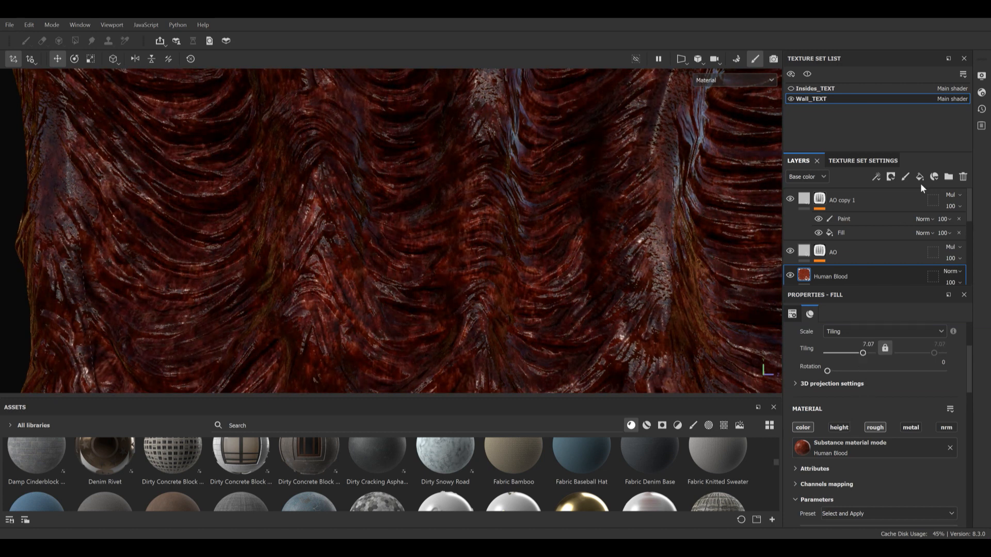
Try successive blending modes on the new Human Blood layer and settle on Saturation
click(953, 272)
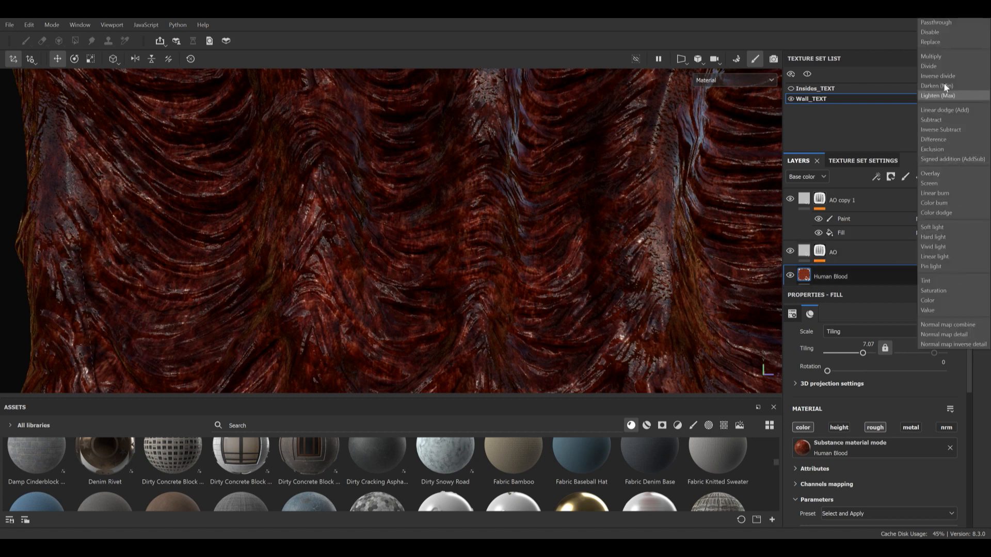
click(946, 57)
key(Down)
key(Down)
key(Down)
key(Down)
key(Down)
key(Down)
key(Down)
key(Down)
key(Down)
key(Down)
key(Down)
key(Down)
key(Down)
key(Down)
key(Down)
key(Down)
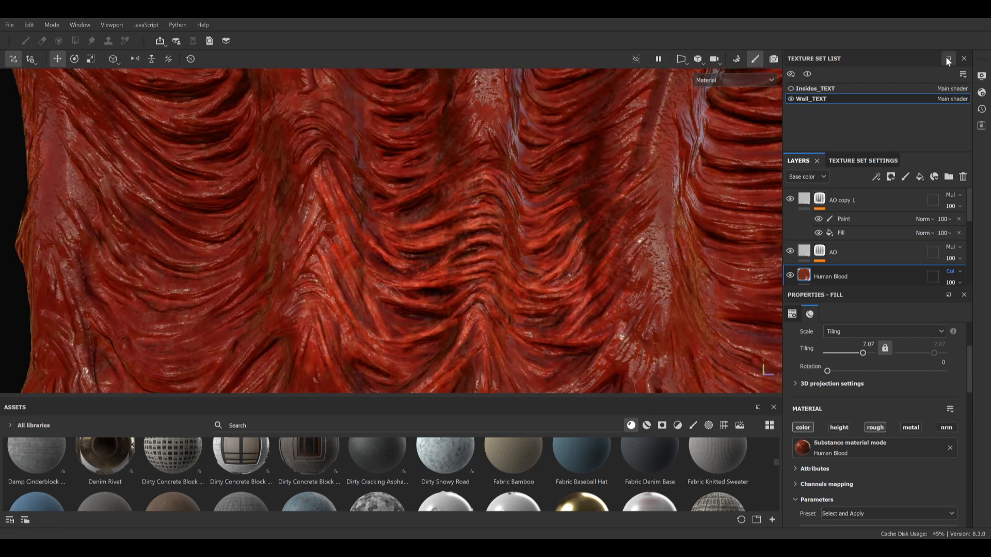
key(Down)
Compare the wall with and without the Human Blood layer and add a black mask to that layer
click(792, 275)
click(791, 275)
click(791, 275)
click(791, 274)
right_click(855, 278)
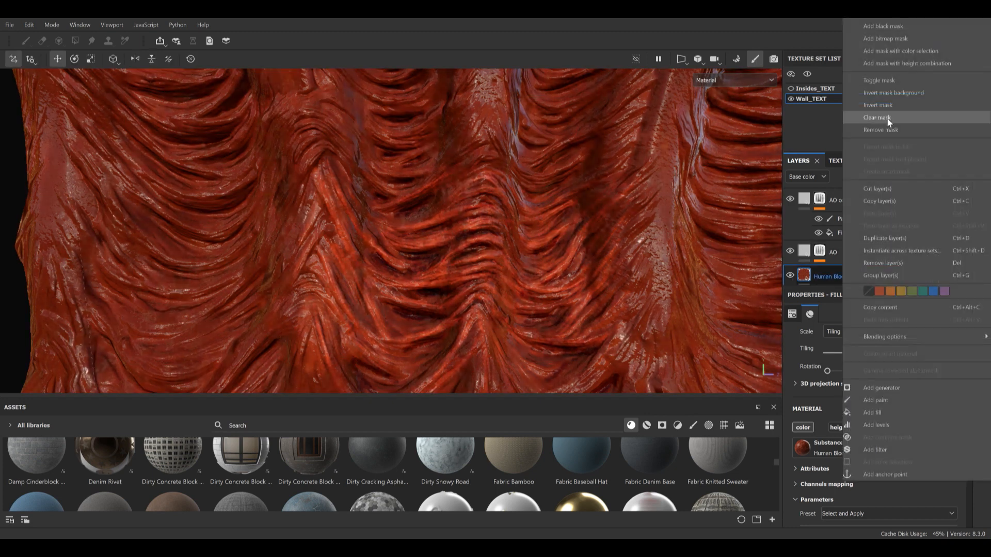
click(888, 27)
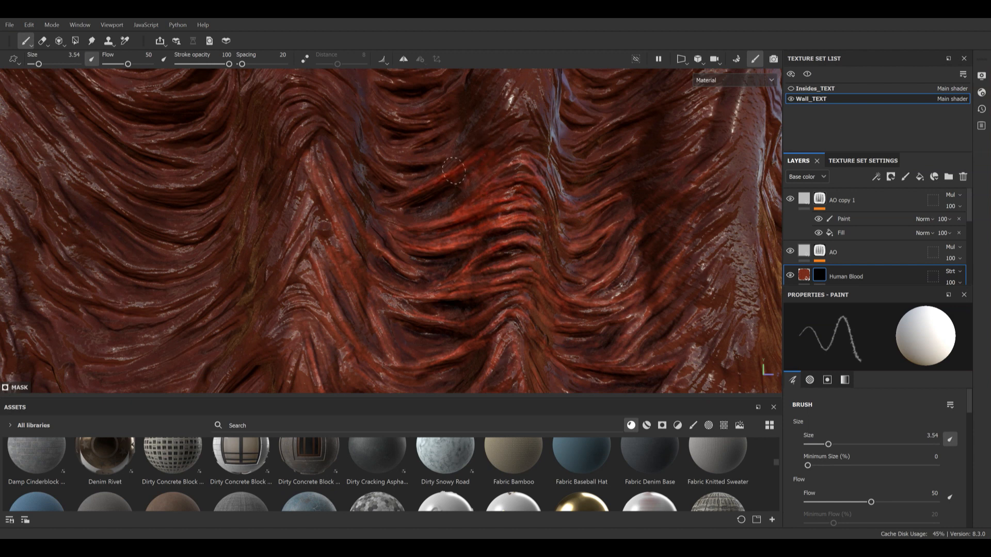
Paint the Human Blood mask over the central folds with brush size 5.2, set stroke opacity to 69, and save the project
mouse_move(462, 183)
mouse_down()
mouse_move(488, 156)
mouse_move(512, 174)
mouse_up()
ctrl+right_drag(525, 225, 539, 226)
drag(462, 194, 386, 209)
drag(454, 191, 392, 201)
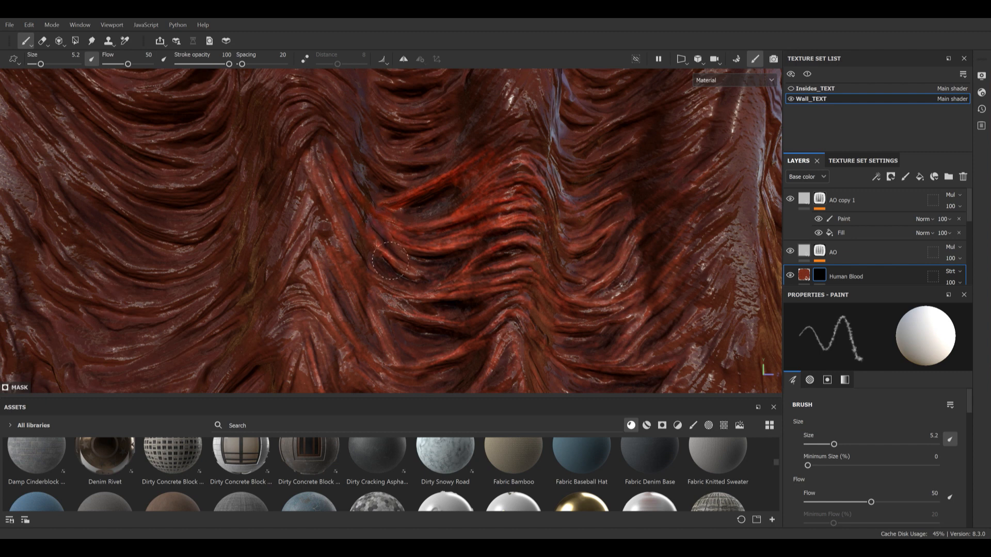
drag(365, 268, 355, 242)
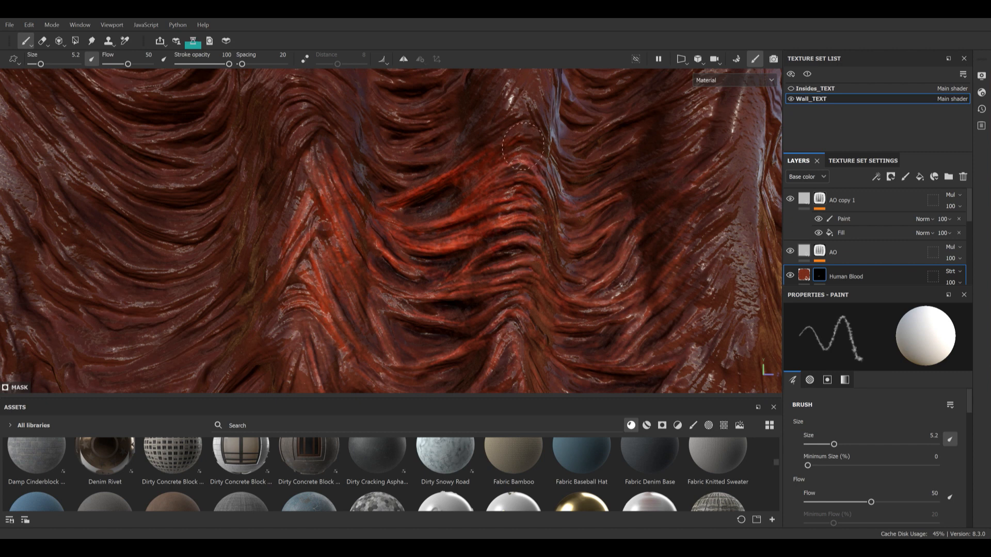
click(212, 64)
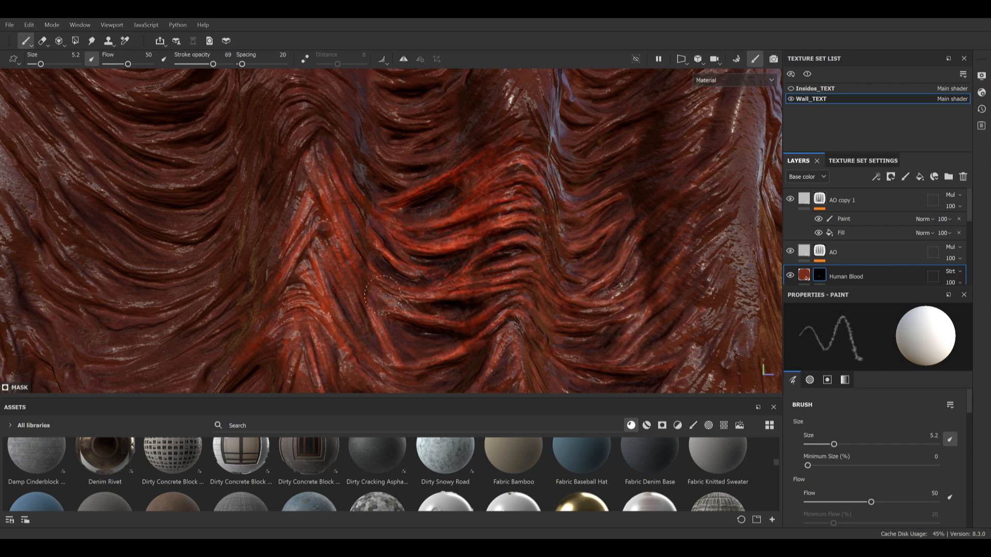
key(ctrl+s)
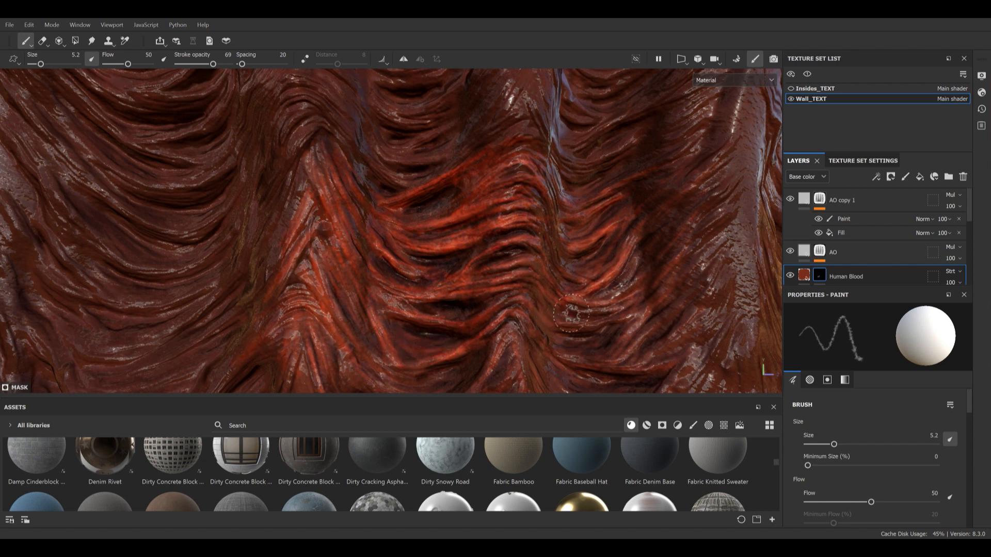
Lower the masked Human Blood layer's opacity to 64
mouse_move(572, 250)
alt+middle_down()
mouse_move(529, 194)
mouse_move(544, 202)
alt+middle_up()
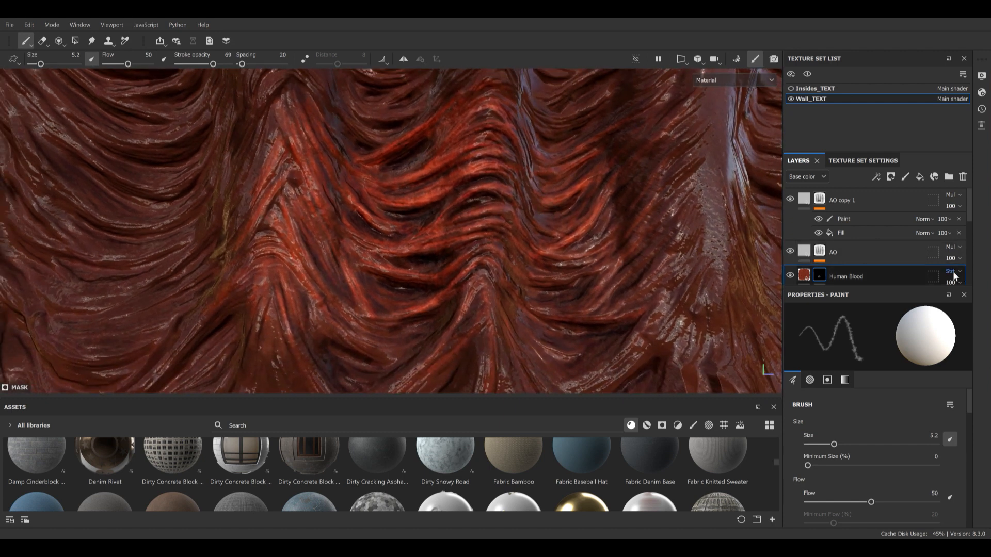
scroll(953, 271, down, 1)
mouse_move(986, 271)
mouse_down()
mouse_move(956, 272)
mouse_move(971, 273)
mouse_up()
scroll(512, 251, up, 1)
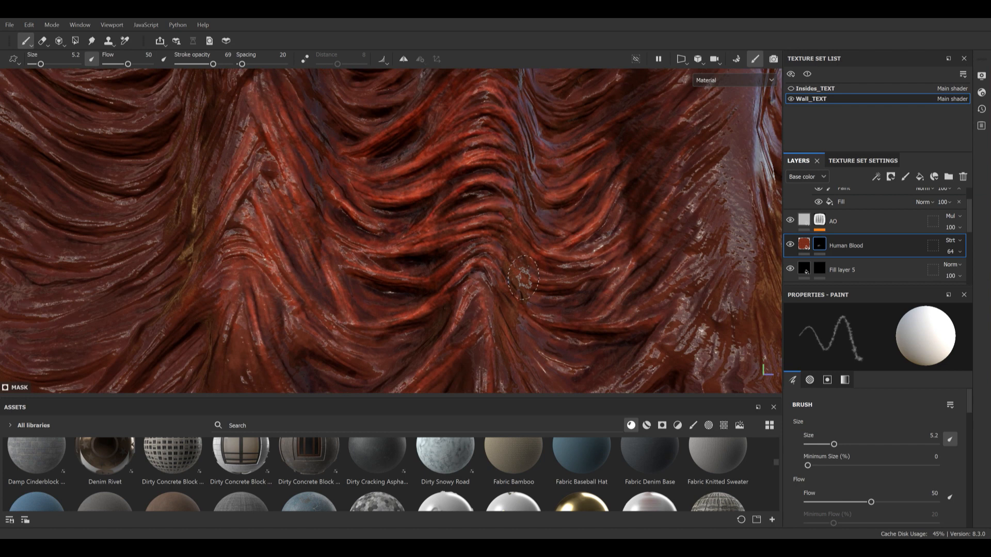
Touch up the Human Blood mask beside the central folds and inspect the whole wall from a distance and close up
alt+middle_drag(503, 242, 546, 255)
mouse_move(546, 254)
alt+mouse_down()
mouse_move(527, 269)
mouse_move(516, 228)
mouse_move(507, 230)
alt+mouse_up()
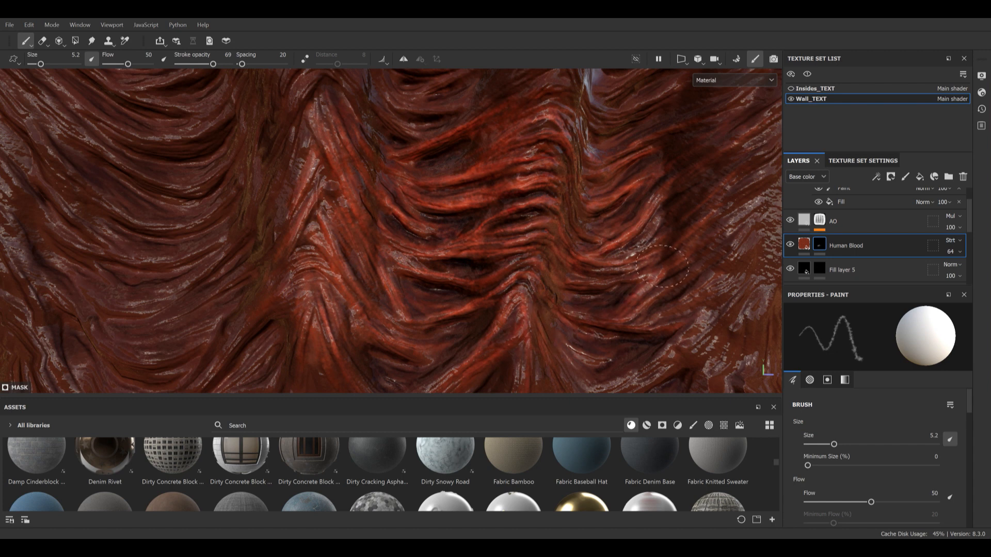
drag(676, 197, 673, 204)
alt+right_drag(611, 255, 394, 170)
alt+middle_drag(561, 207, 548, 205)
alt+drag(548, 204, 566, 240)
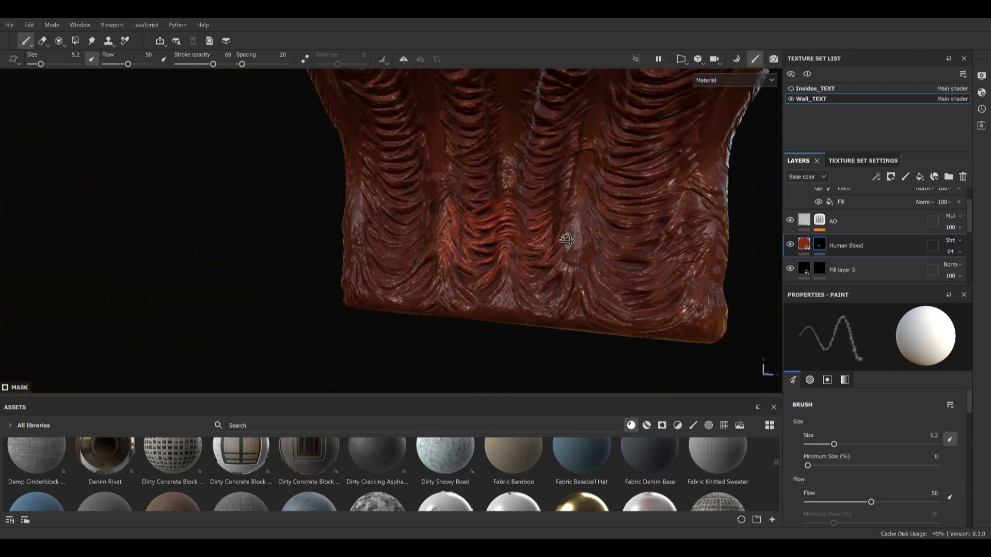
scroll(542, 217, up, 6)
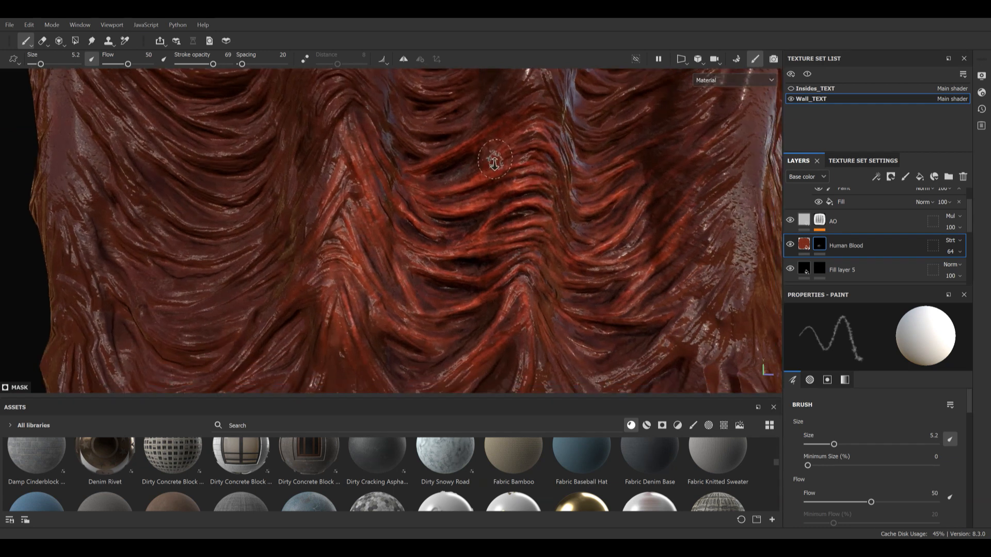
alt+drag(494, 162, 465, 240)
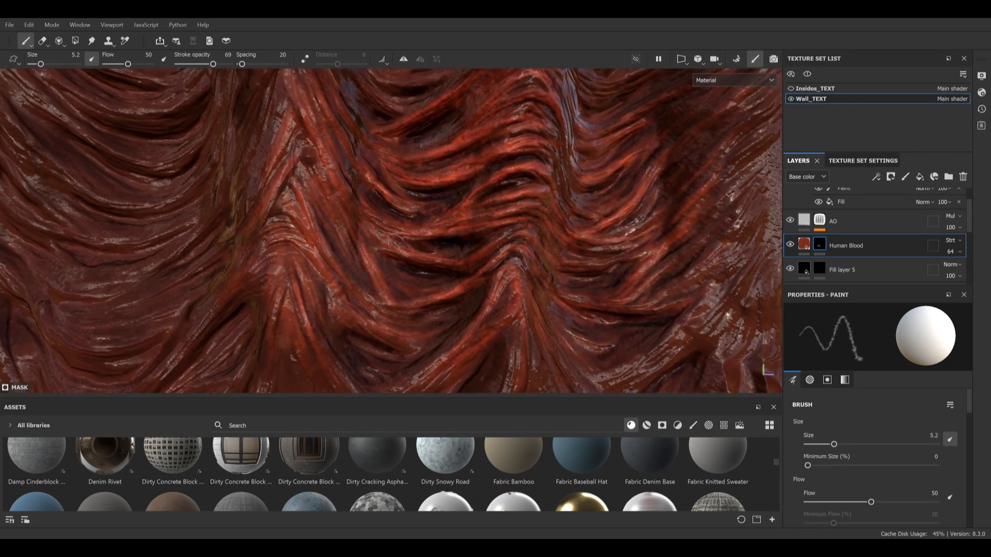
Enlarge the asset shelf, add another Human Blood material layer directly below the AO layer, and give it a black mask
drag(582, 399, 581, 316)
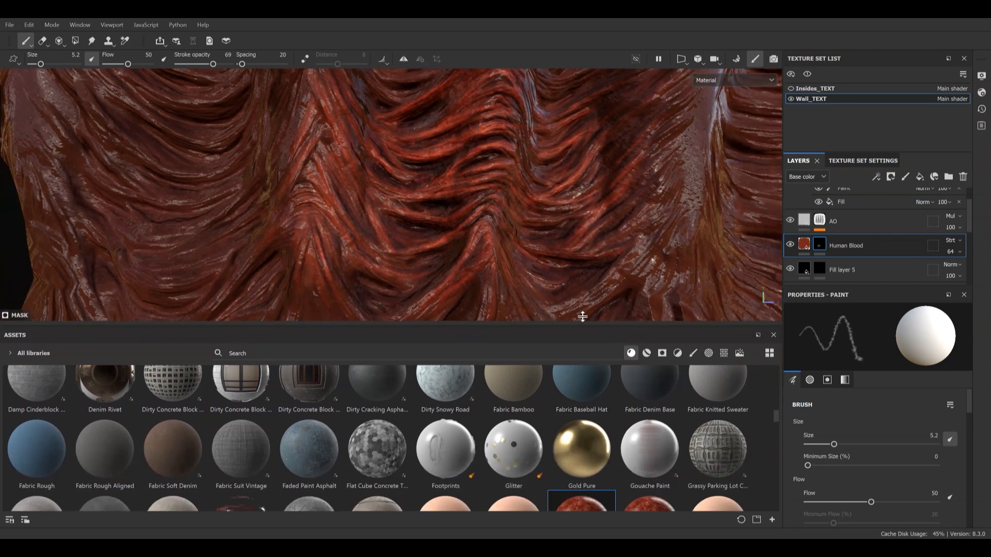
drag(578, 498, 839, 224)
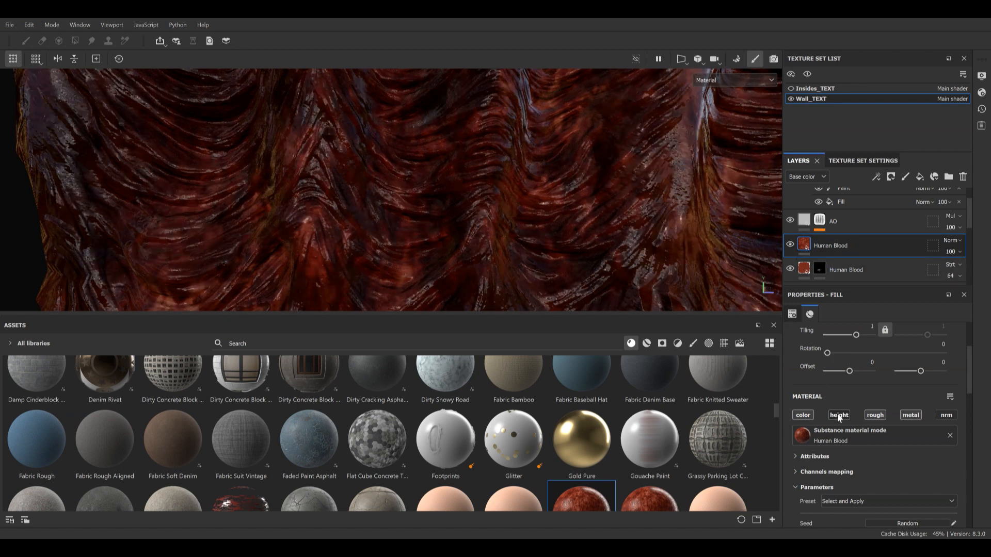
right_click(842, 254)
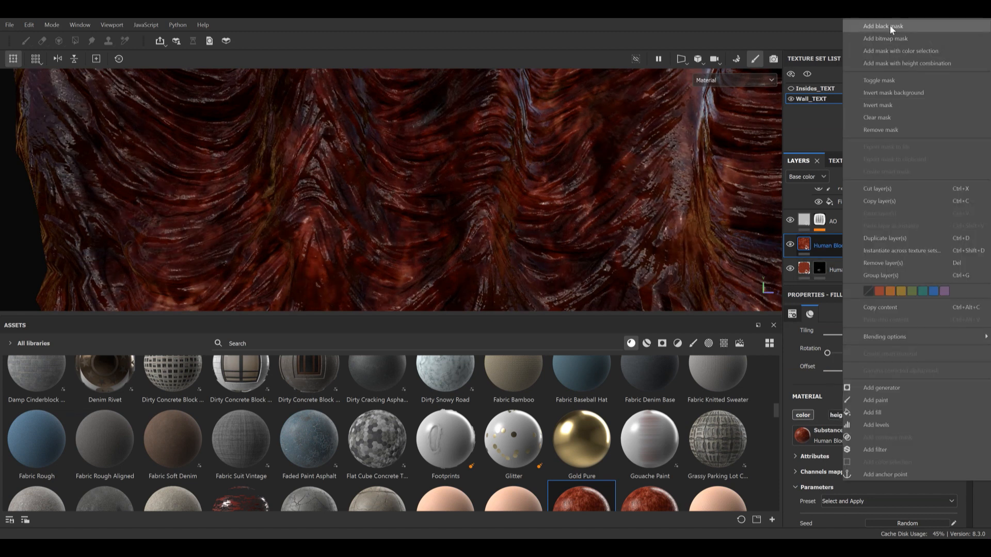
click(890, 26)
Set the brush size to 3.54 and sample the brush material from the wall's central folds
alt+right_drag(398, 205, 658, 186)
mouse_move(657, 186)
alt+mouse_down()
mouse_move(486, 182)
mouse_move(487, 168)
alt+mouse_up()
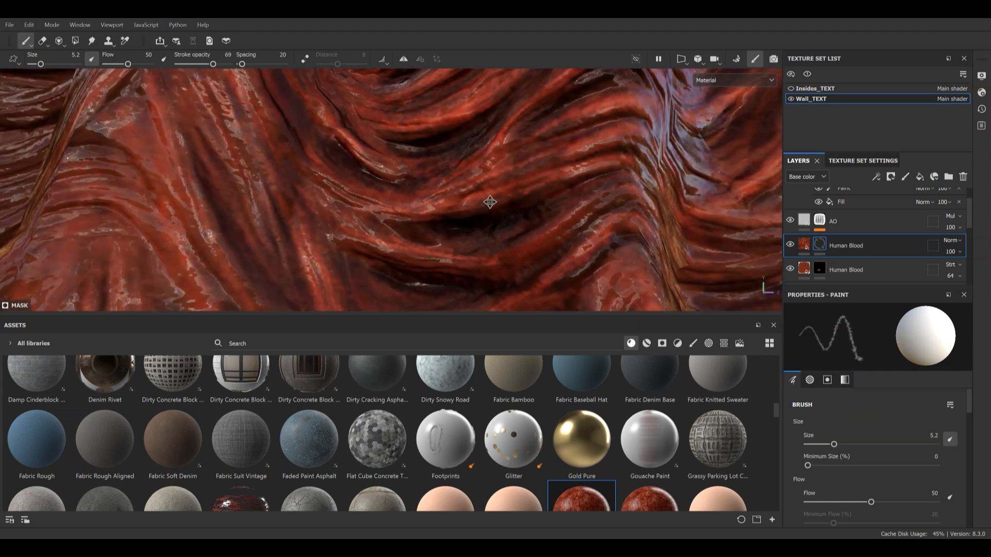
alt+middle_drag(489, 203, 504, 235)
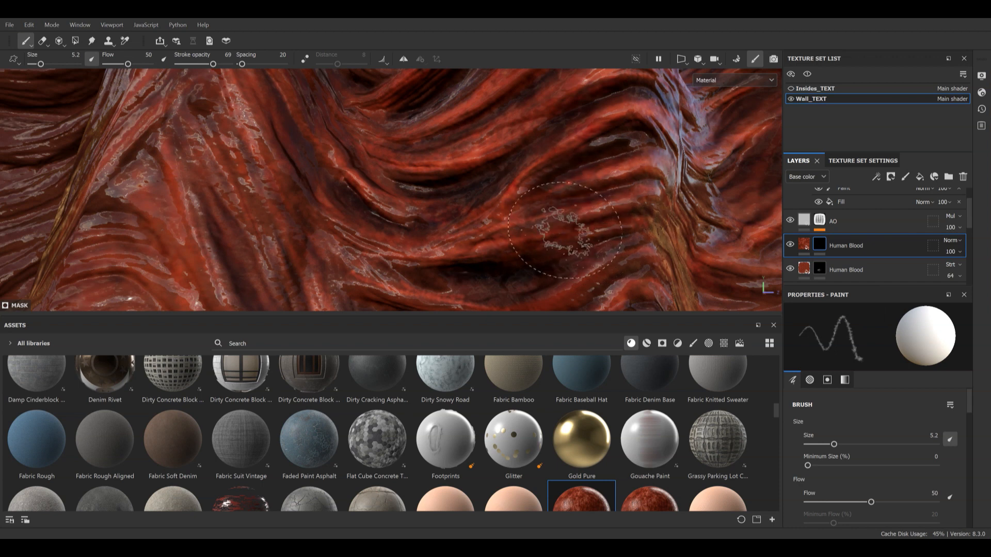
alt+right_drag(565, 228, 608, 77)
alt+drag(608, 77, 471, 142)
mouse_move(471, 142)
alt+right_down()
mouse_move(511, 227)
mouse_move(467, 243)
alt+right_up()
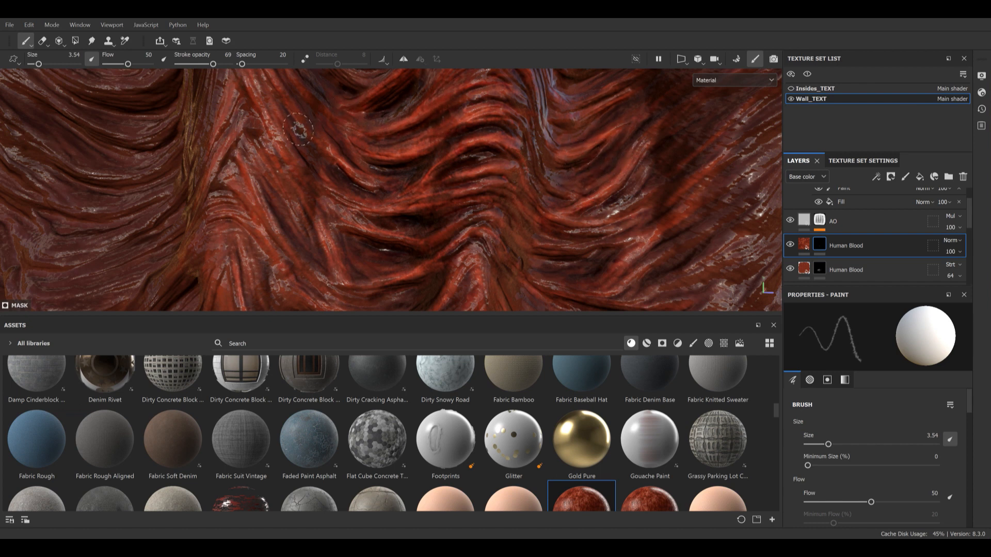
key(p)
click(269, 103)
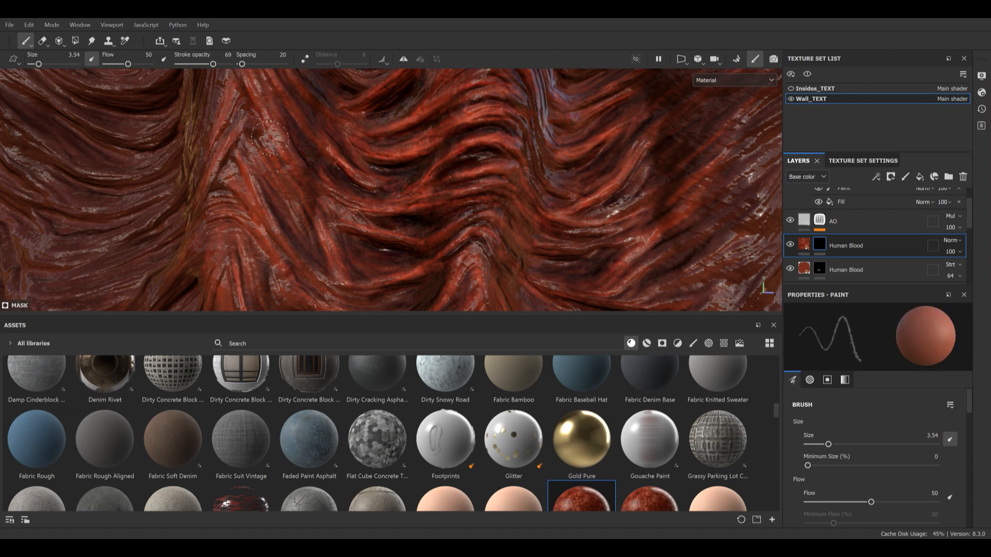
Test different brush sizes on the newest Human Blood mask, return to size 3.54, and shrink the asset shelf
key([)
key([)
click(276, 159)
key(bracketright)
key(bracketright)
key(bracketright)
key(bracketleft)
key(bracketleft)
key(bracketleft)
key(bracketleft)
key(bracketright)
key(bracketright)
key(bracketleft)
drag(527, 315, 528, 398)
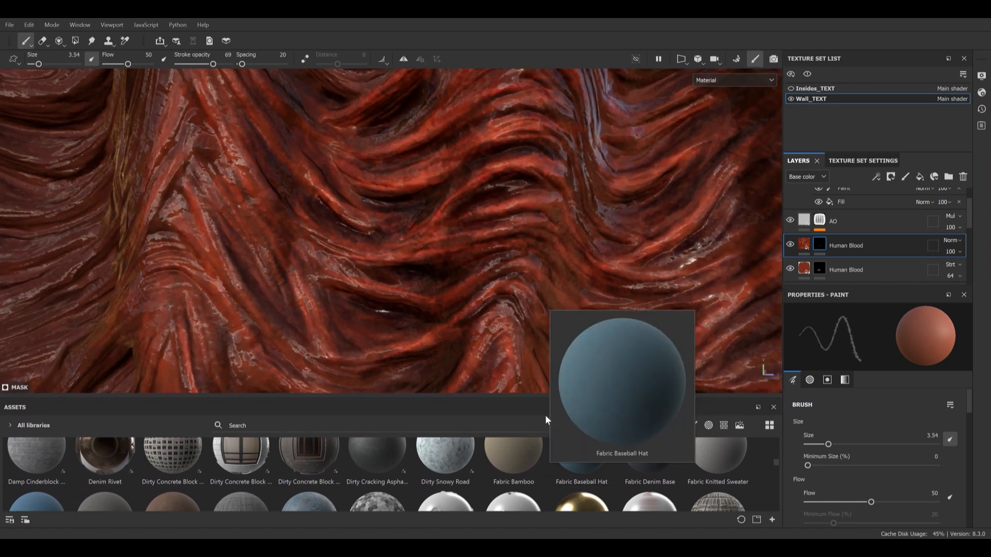
Add a fill layer between the AO and Human Blood layers and set its base color to blue 24B1CF
scroll(508, 259, down, 4)
alt+middle_drag(519, 258, 446, 276)
alt+right_drag(446, 277, 425, 227)
alt+middle_drag(493, 264, 413, 231)
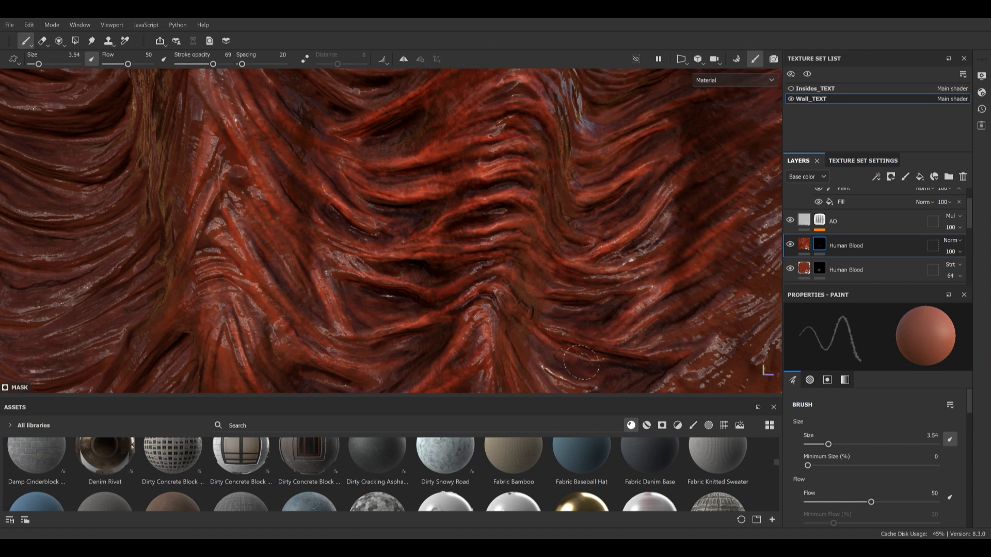
click(921, 176)
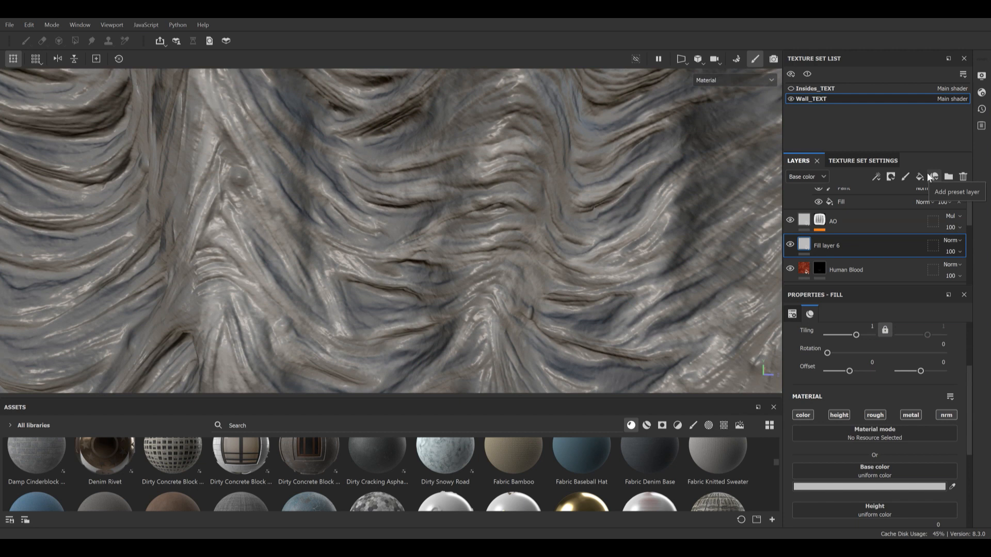
click(835, 487)
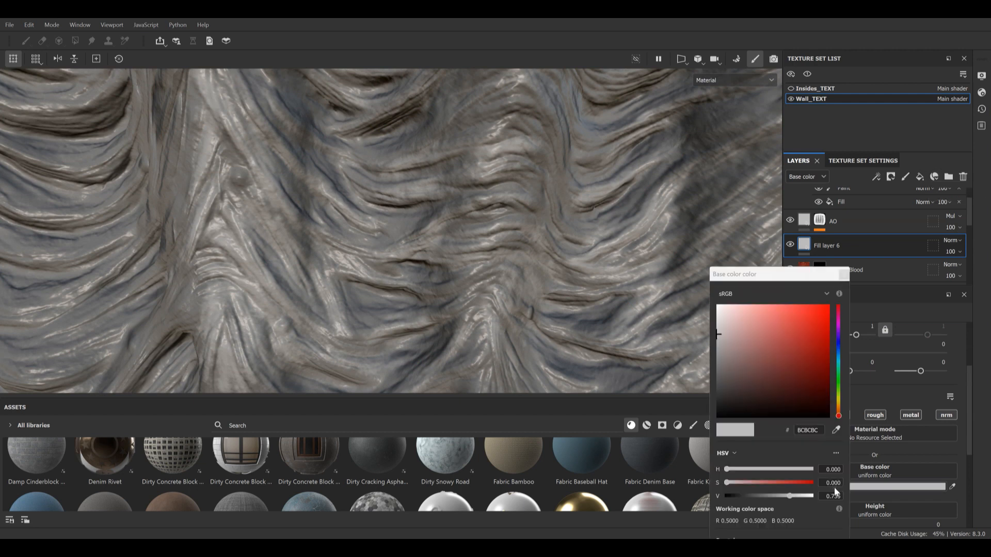
click(872, 491)
click(852, 489)
click(839, 356)
drag(840, 360, 812, 325)
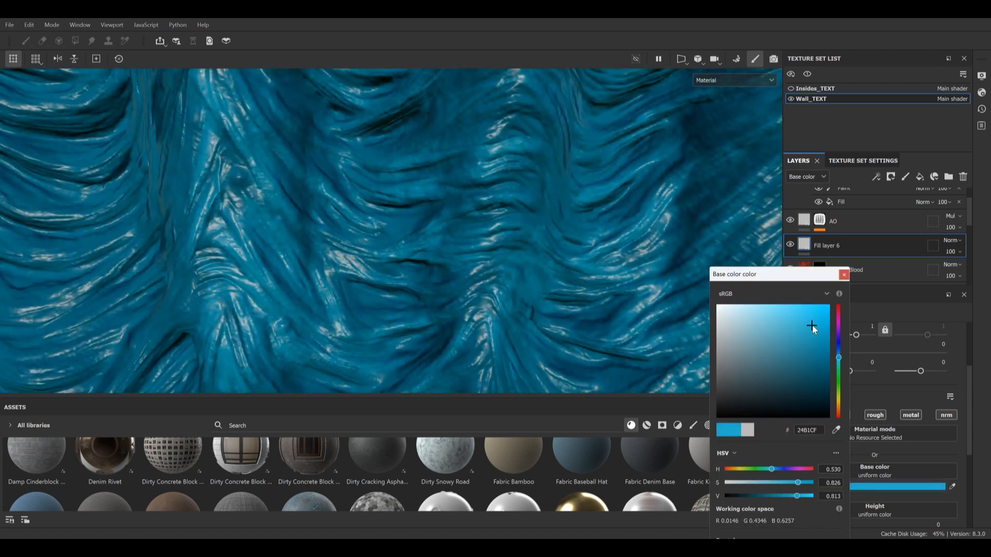
click(844, 275)
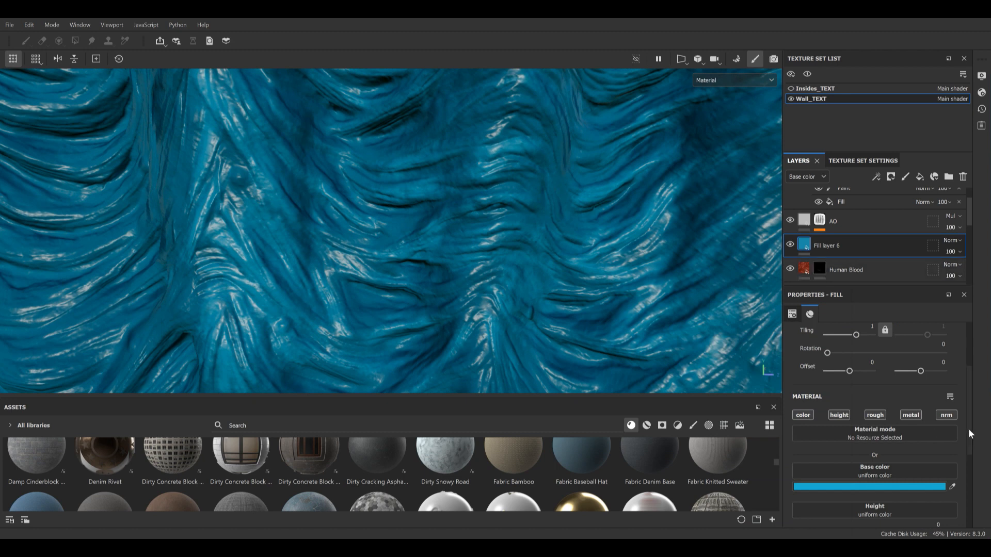
Set the blue fill layer's height to 0.0523 and roughness to 0.2578, and turn off its normal and metal channels
scroll(969, 428, down, 1)
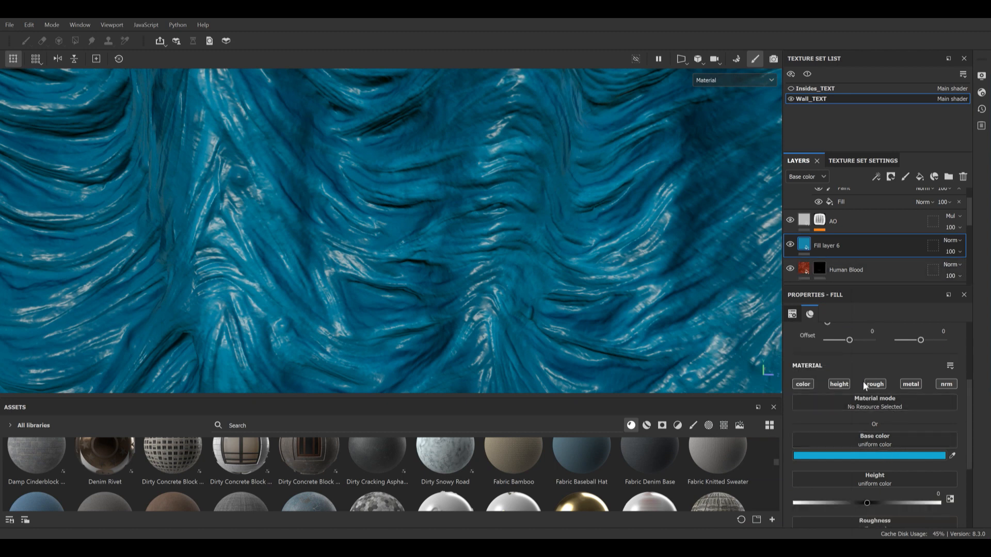
click(870, 503)
click(946, 385)
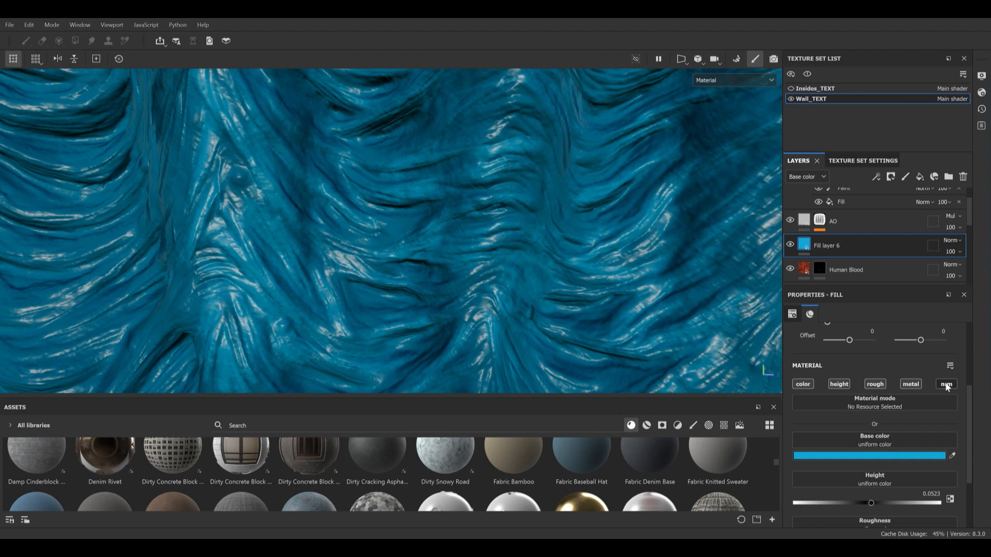
click(911, 385)
scroll(873, 502, down, 2)
drag(837, 510, 832, 513)
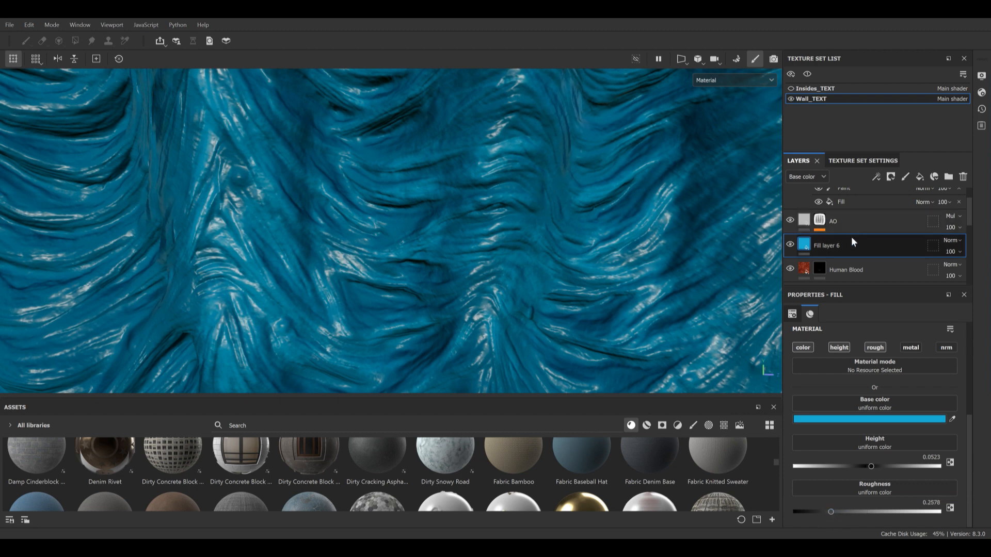
Add a black mask to the blue fill layer and select the Basic Hard brush for painting it
right_click(840, 245)
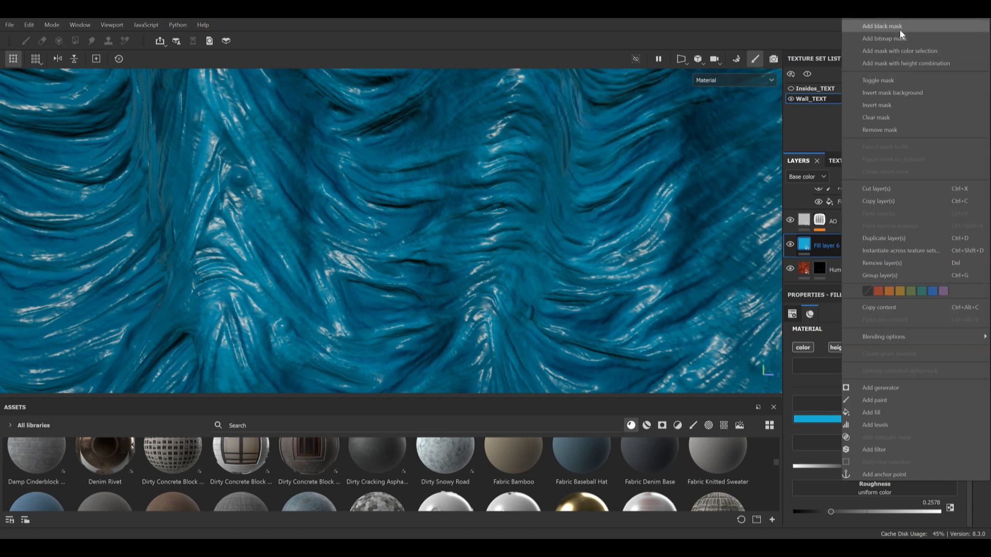
click(900, 30)
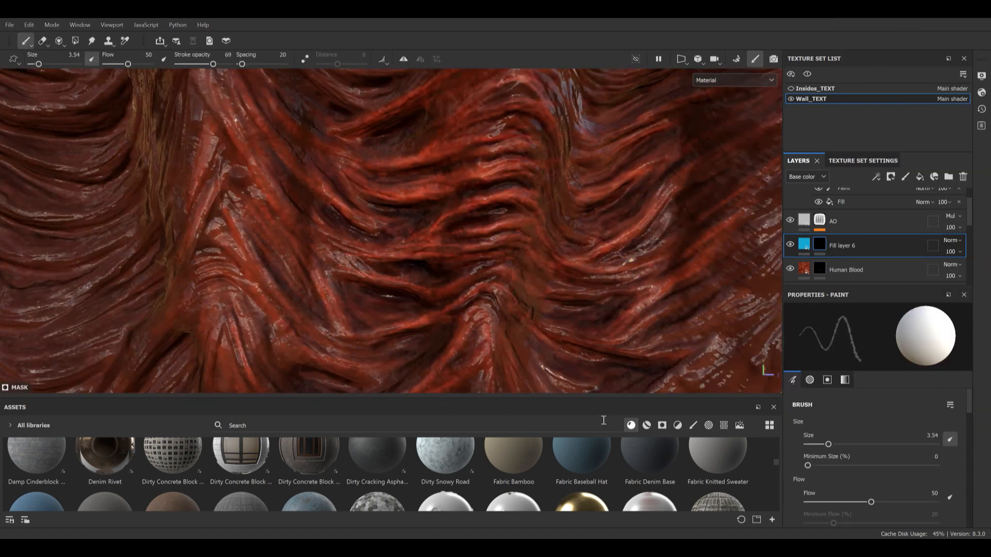
click(694, 425)
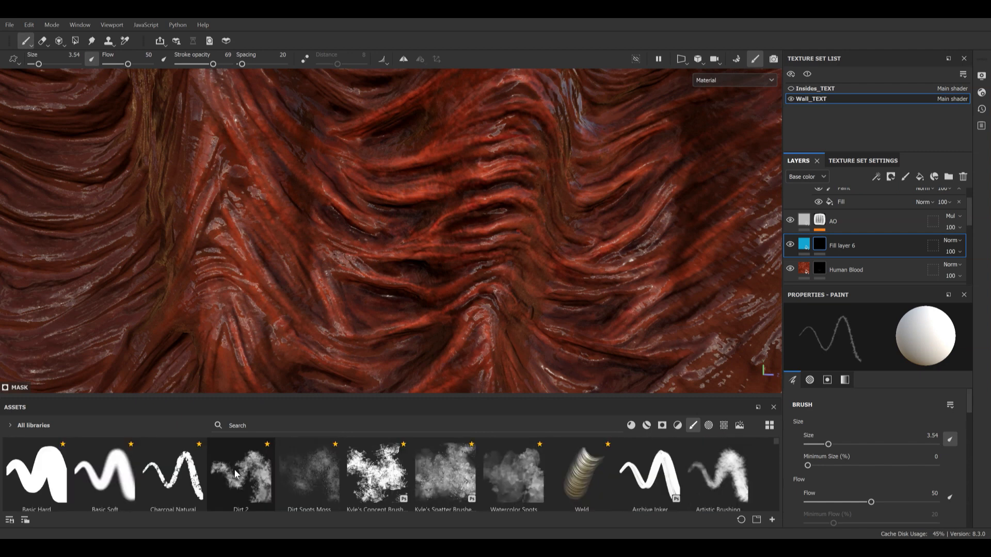
mouse_move(235, 474)
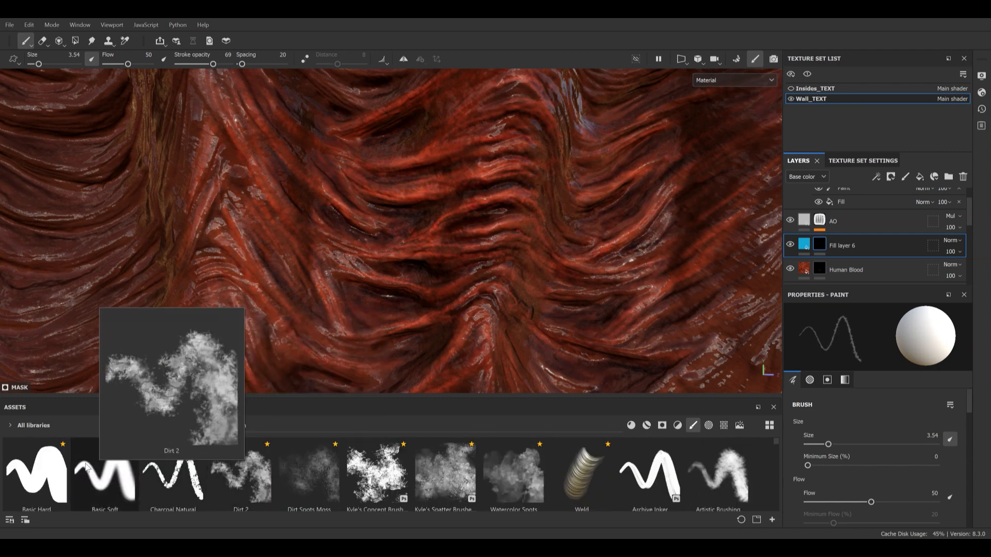
click(48, 468)
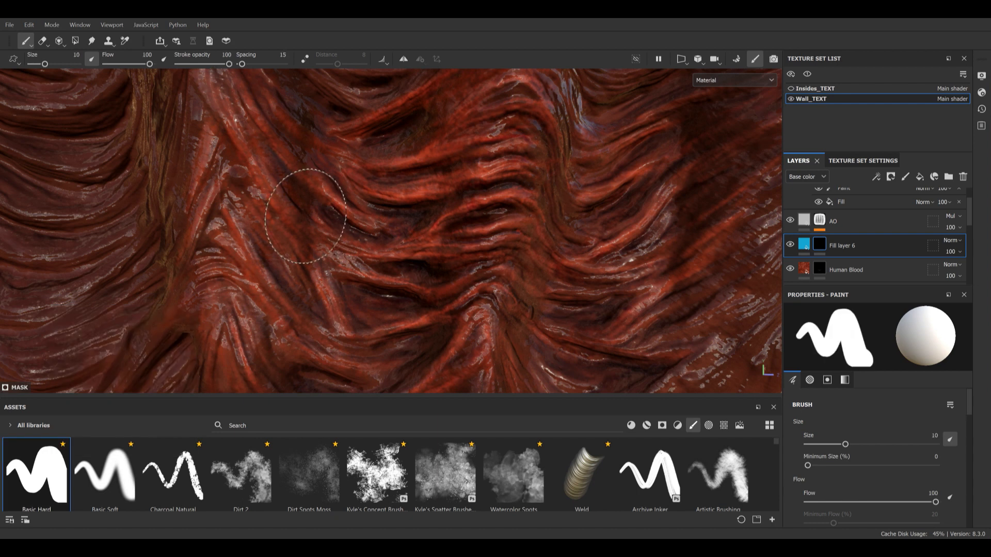
Reduce the Basic Hard brush to size 0.32, test a thin vein stroke near the central peak, and undo it
ctrl+right_drag(305, 216, 227, 215)
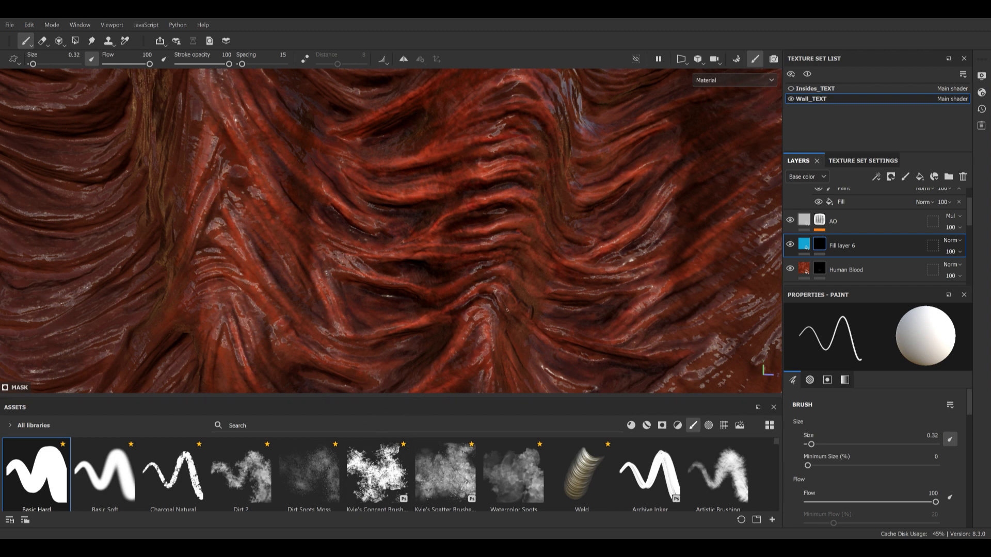
alt+middle_drag(507, 310, 500, 282)
alt+right_drag(499, 281, 522, 281)
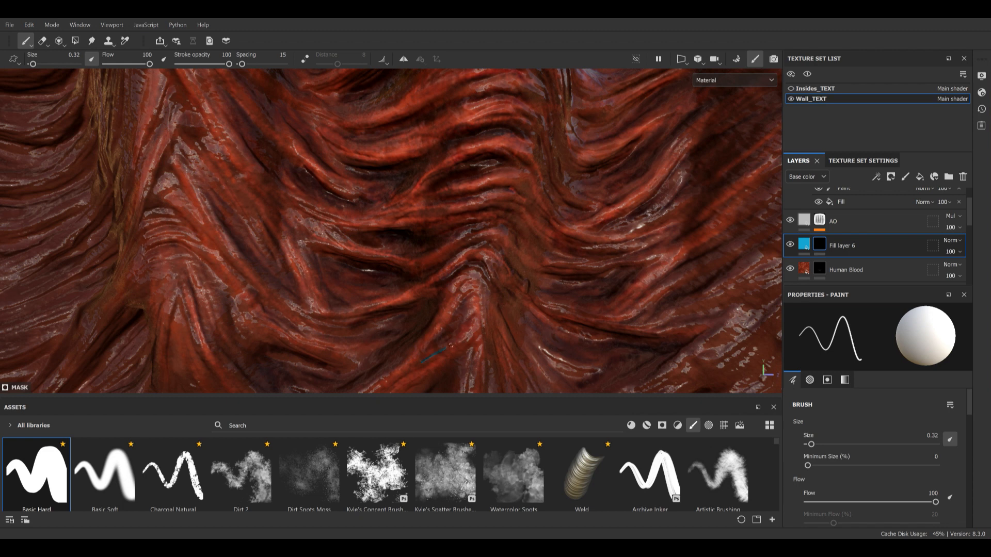
key(ctrl+z)
Set the blue fill layer's height to 0.0314 and its roughness to 0.2962
click(805, 247)
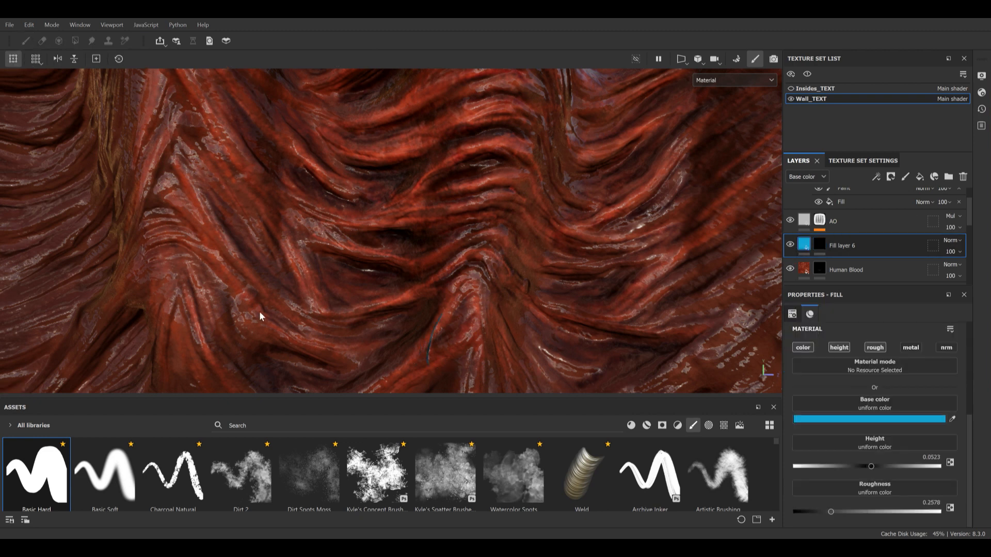
alt+right_drag(259, 312, 417, 305)
alt+middle_drag(417, 305, 398, 232)
alt+drag(433, 304, 523, 302)
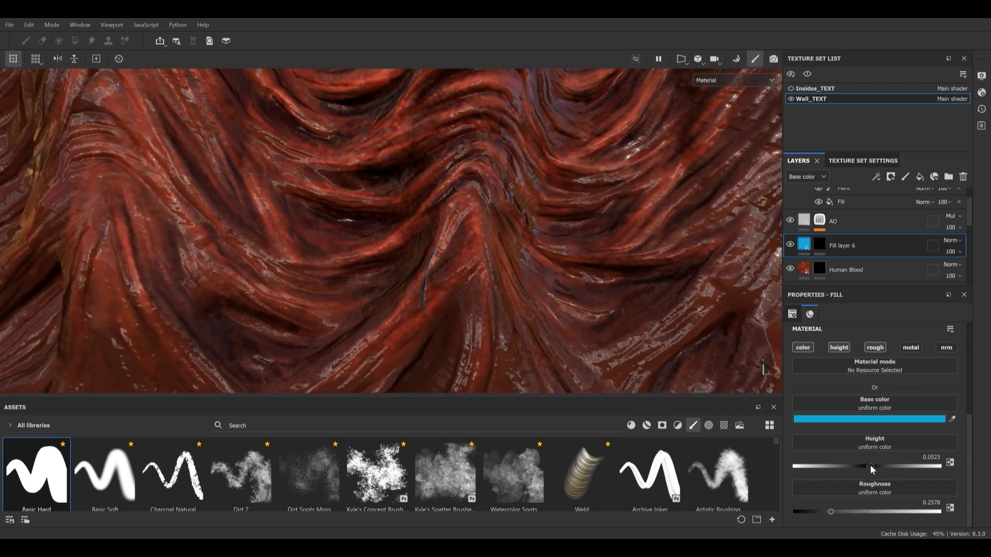
drag(870, 468, 868, 472)
drag(817, 513, 836, 506)
mouse_move(578, 343)
alt+mouse_down()
mouse_move(489, 292)
mouse_move(574, 310)
alt+mouse_up()
mouse_move(563, 287)
alt+mouse_down()
mouse_move(537, 310)
mouse_move(409, 263)
mouse_move(468, 258)
alt+mouse_up()
alt+right_drag(468, 258, 478, 310)
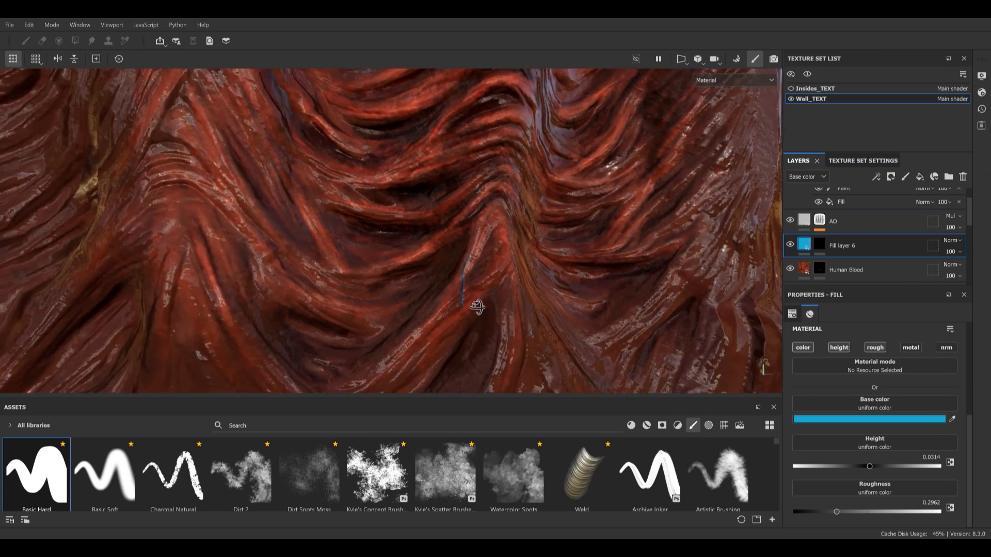
Lighten the blue fill layer's base color to a paler sky blue
click(845, 418)
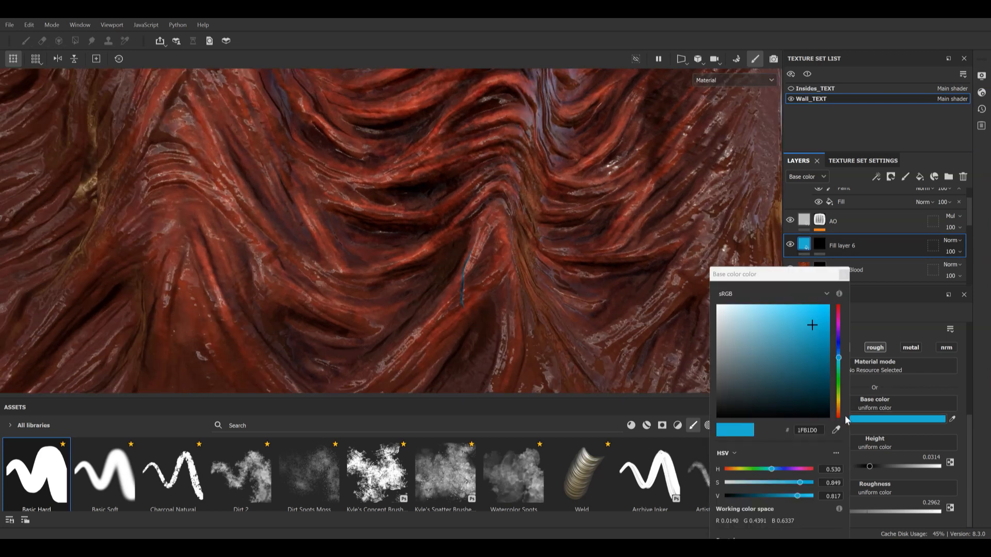
click(802, 322)
drag(802, 322, 773, 309)
click(843, 276)
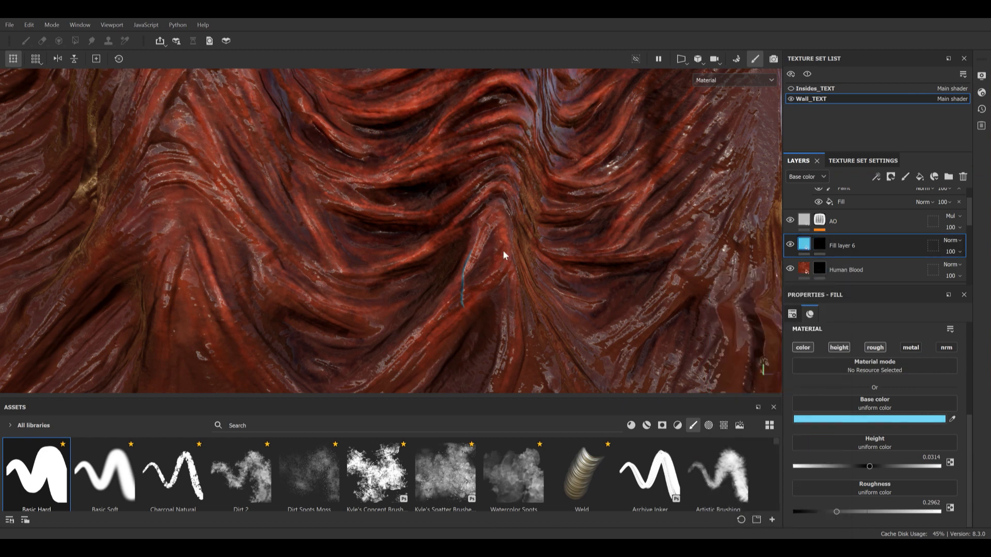
scroll(509, 265, up, 2)
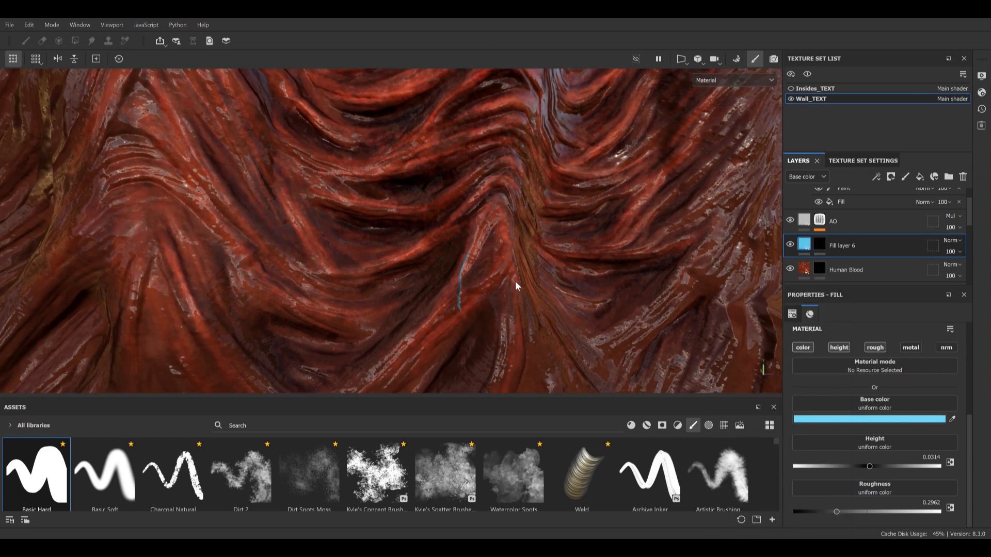
Paint thin branches off the vein below the central peak on the blue fill's mask, using brush size 0.13
click(820, 245)
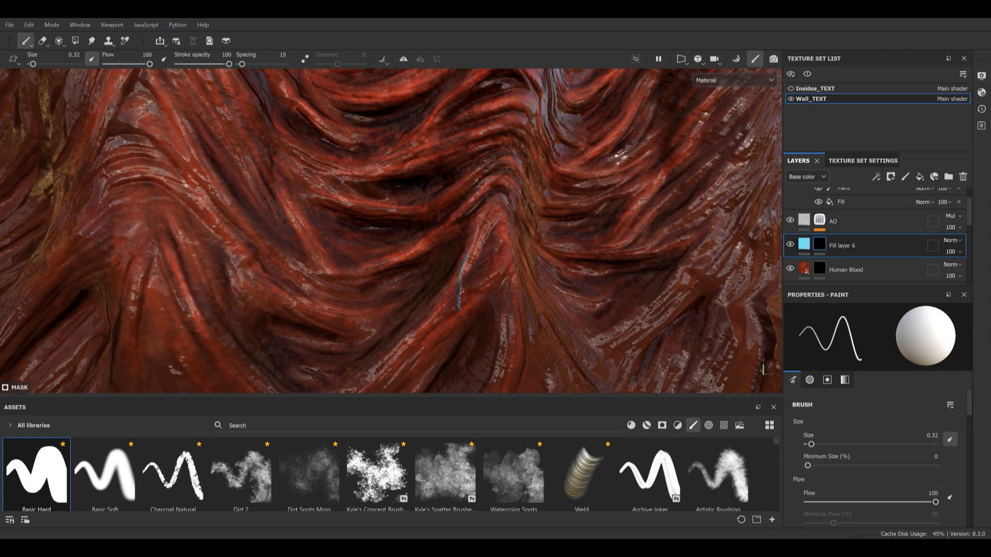
ctrl+right_drag(461, 284, 454, 284)
drag(460, 292, 479, 273)
drag(454, 317, 446, 356)
key(ctrl+z)
drag(458, 308, 454, 339)
drag(454, 329, 449, 351)
mouse_move(471, 298)
alt+mouse_down()
mouse_move(494, 284)
mouse_move(506, 296)
mouse_move(511, 265)
mouse_move(523, 260)
alt+mouse_up()
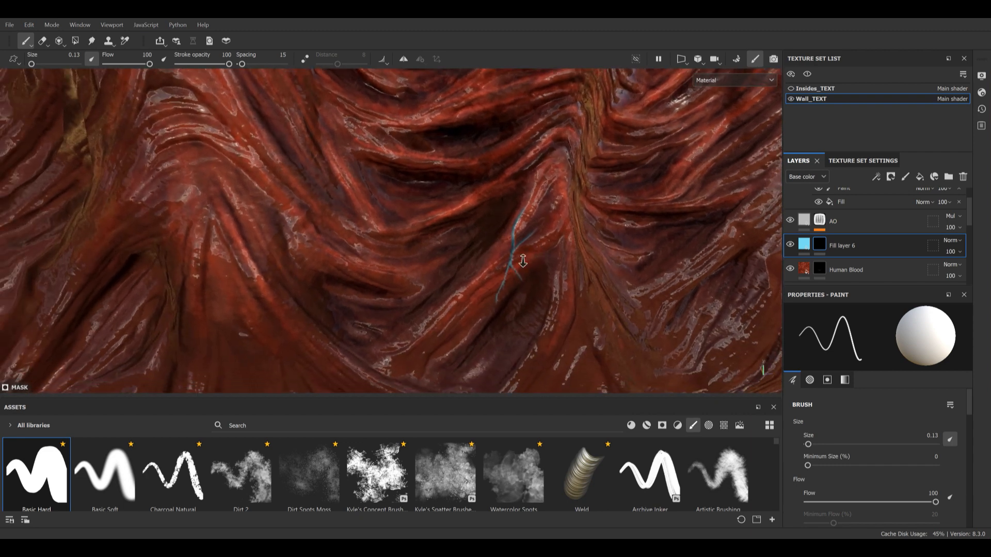
Paint a second thin vein curving down the folds above the central peak, with a side branch and an extended lower end
alt+right_drag(523, 261, 509, 217)
alt+middle_drag(509, 217, 509, 281)
mouse_move(509, 281)
alt+mouse_down()
mouse_move(532, 286)
mouse_move(482, 281)
mouse_move(503, 268)
alt+mouse_up()
alt+middle_drag(503, 269, 439, 277)
alt+drag(439, 276, 429, 247)
alt+right_drag(429, 247, 469, 194)
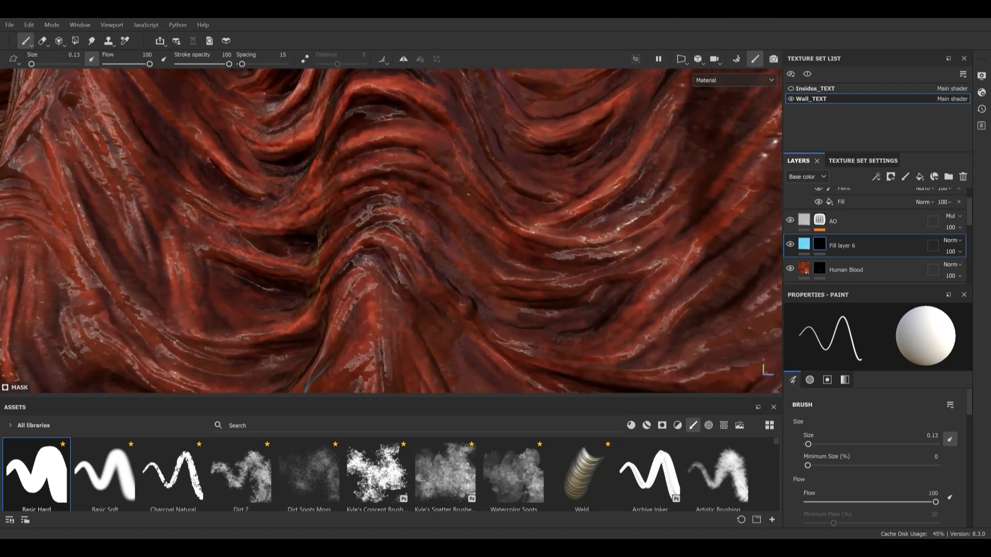
mouse_move(421, 128)
mouse_down()
mouse_move(482, 213)
mouse_move(463, 154)
mouse_up()
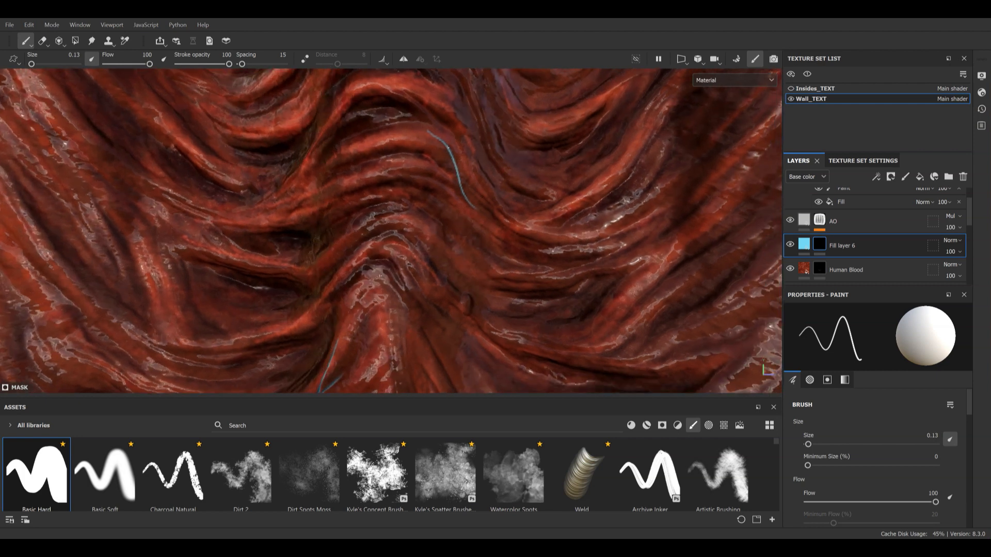
drag(450, 152, 408, 143)
alt+right_drag(488, 236, 479, 191)
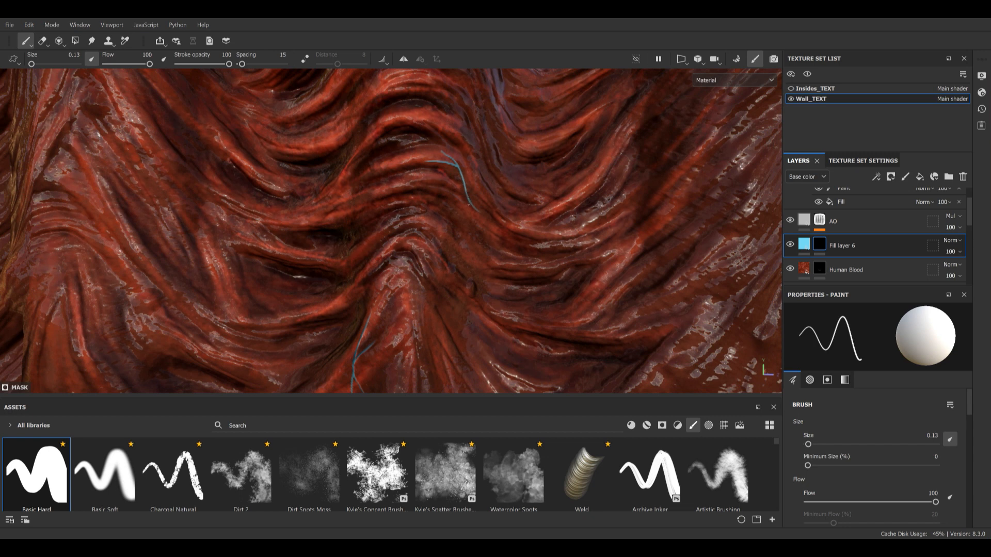
drag(470, 212, 488, 238)
mouse_move(115, 93)
mouse_down()
mouse_move(218, 220)
mouse_move(209, 225)
mouse_move(216, 201)
mouse_up()
key(ctrl+z)
mouse_move(314, 216)
mouse_down()
mouse_move(441, 209)
mouse_move(435, 196)
mouse_move(423, 212)
mouse_move(331, 223)
mouse_up()
key(ctrl+z)
key(ctrl+z)
key(ctrl+z)
Lower the blue fill layer's opacity to 50
scroll(528, 265, down, 3)
scroll(527, 266, up, 1)
alt+middle_drag(528, 266, 518, 221)
scroll(518, 270, up, 2)
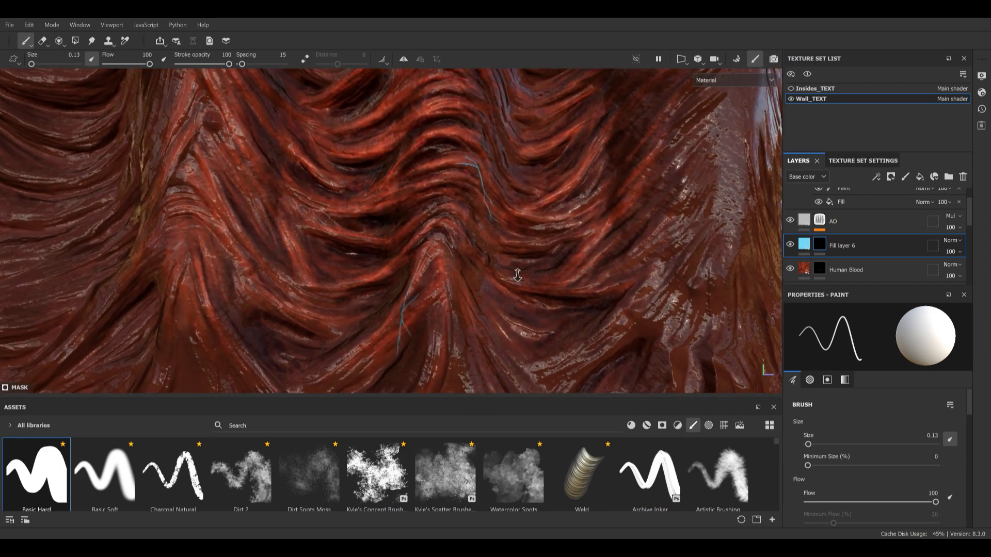
click(961, 251)
drag(986, 271, 964, 274)
alt+drag(481, 302, 547, 302)
scroll(454, 240, up, 2)
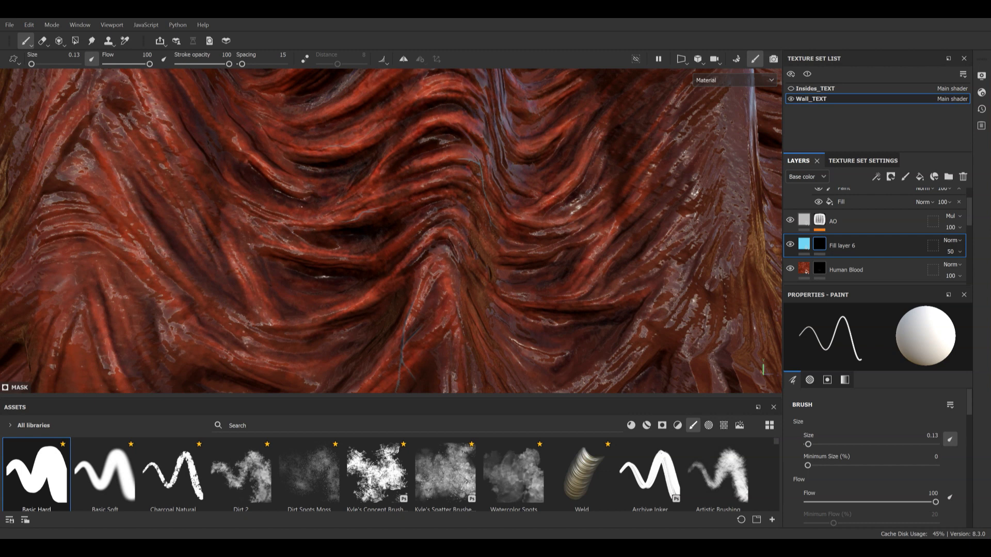
mouse_move(274, 298)
alt+mouse_down()
mouse_move(305, 276)
mouse_move(359, 265)
mouse_move(368, 305)
alt+mouse_up()
drag(269, 269, 354, 197)
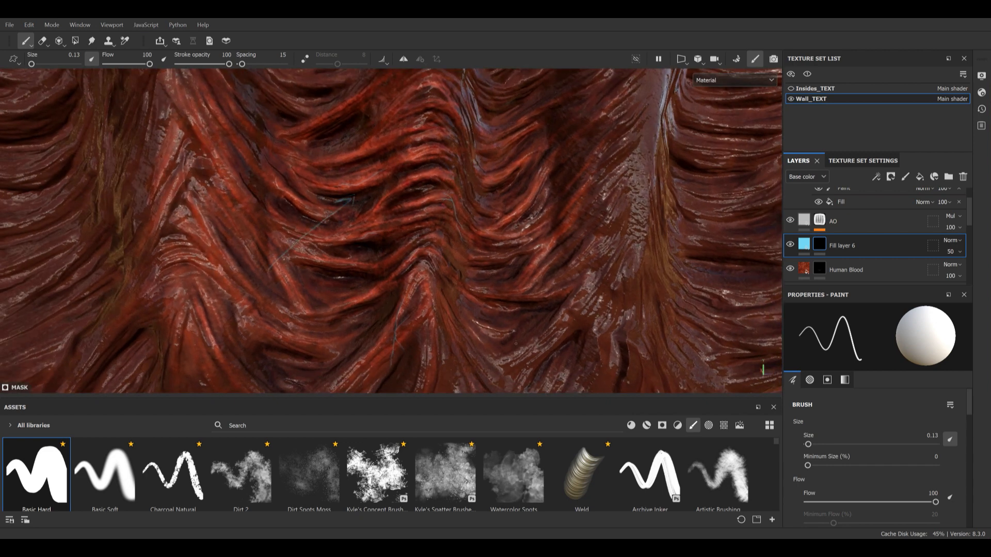
key(ctrl+z)
Paint the thin vein running down the fold beside the central peak again, using white on the mask
scroll(398, 316, up, 2)
alt+middle_drag(414, 311, 422, 265)
scroll(422, 265, up, 2)
key(x)
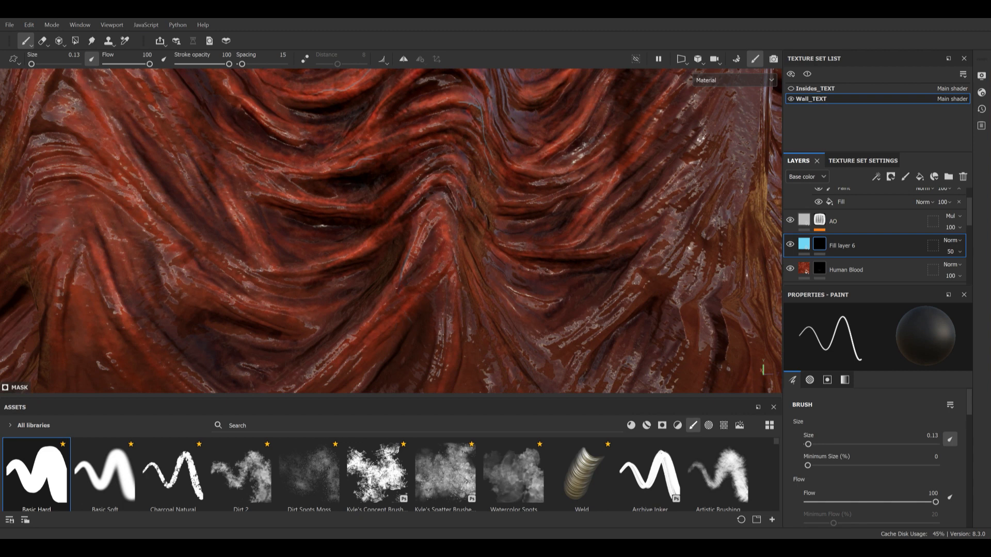
key(x)
drag(367, 376, 396, 305)
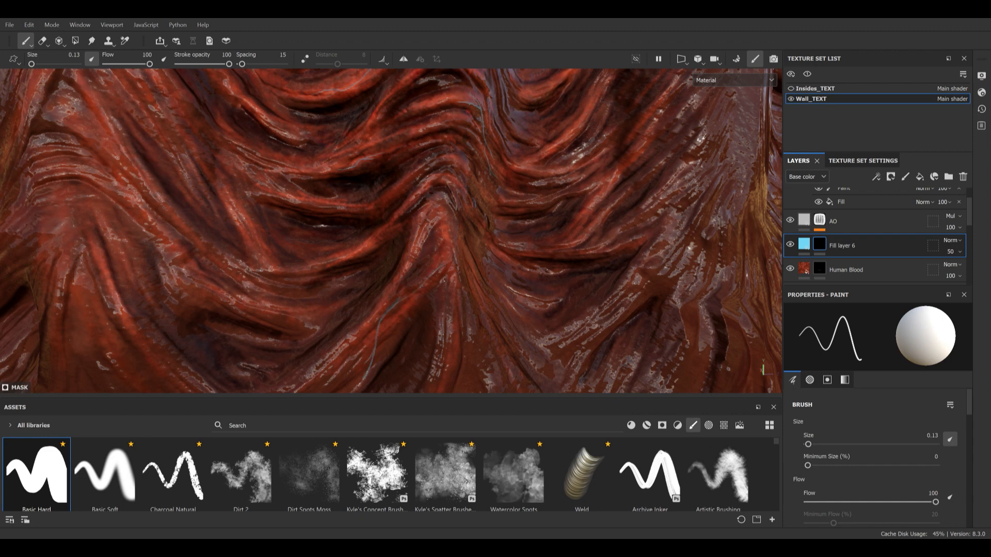
Switch the mask brush's grayscale value between white and black several times and return to white
key(x)
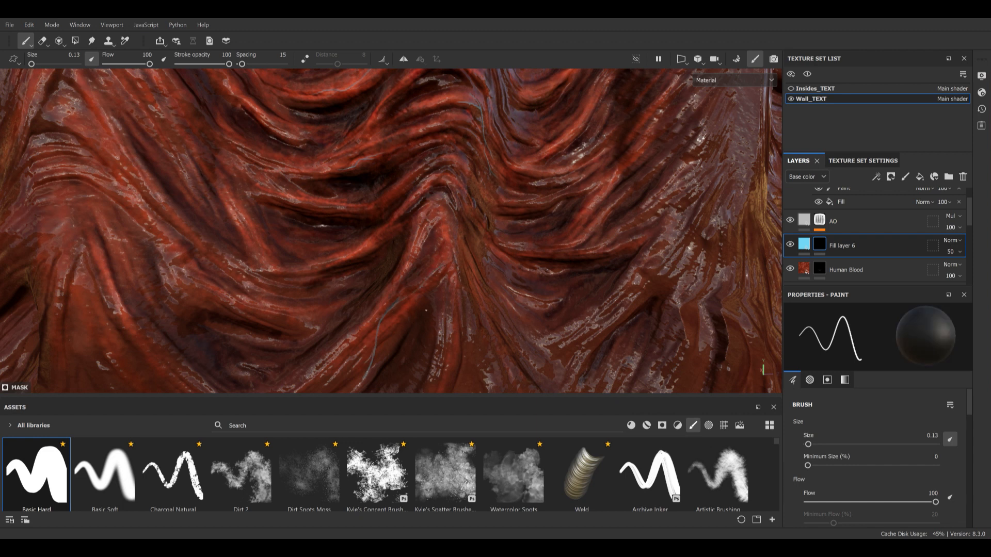
key(x)
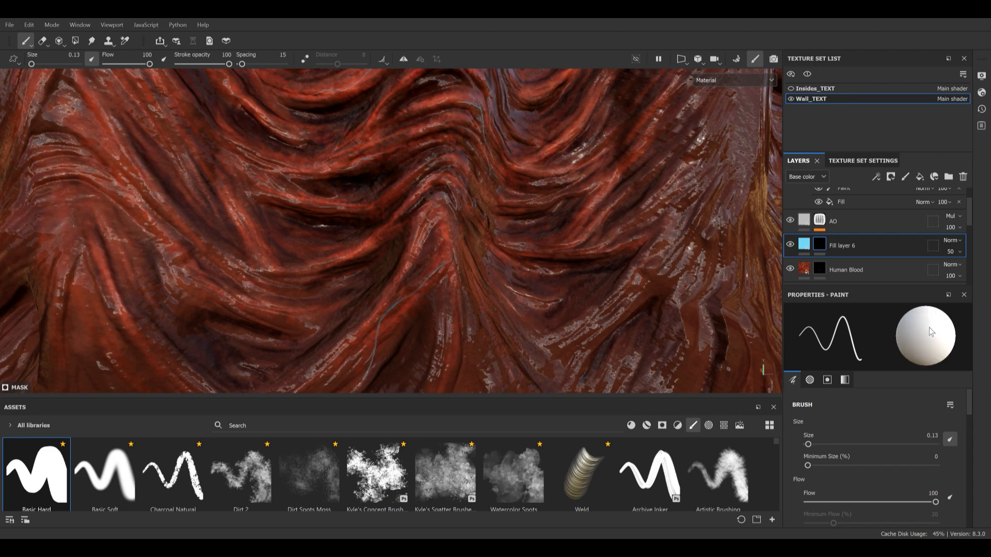
key(x)
key(x)
key(x)
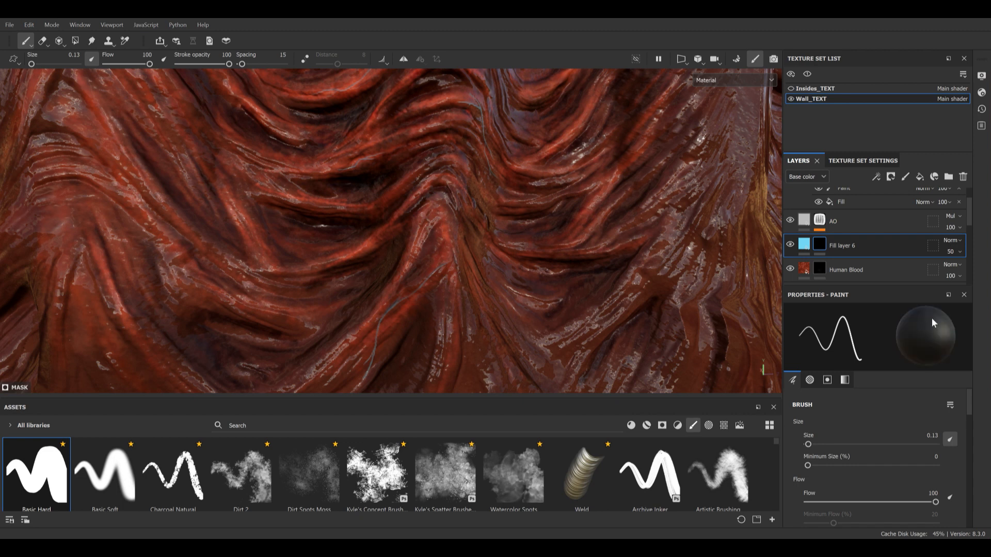
scroll(399, 283, up, 2)
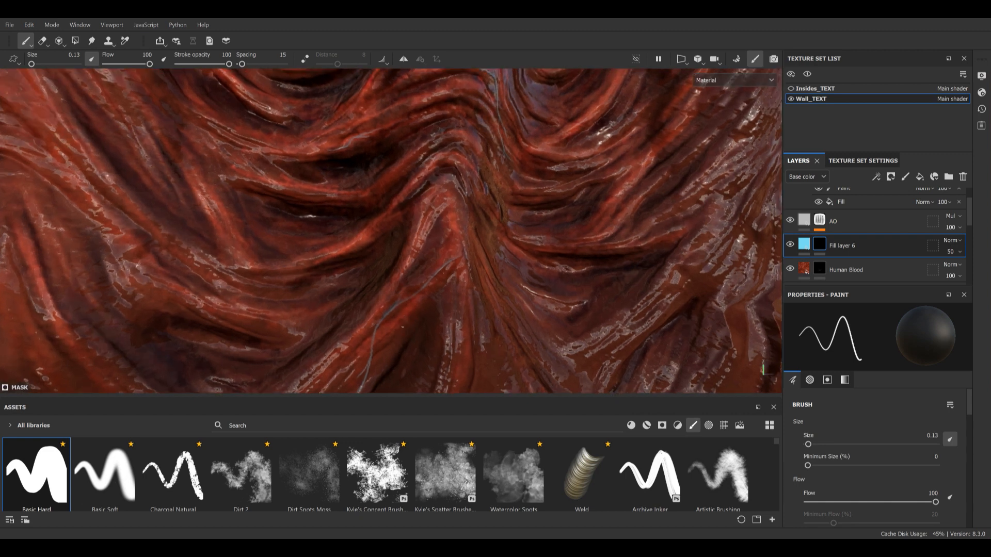
key(x)
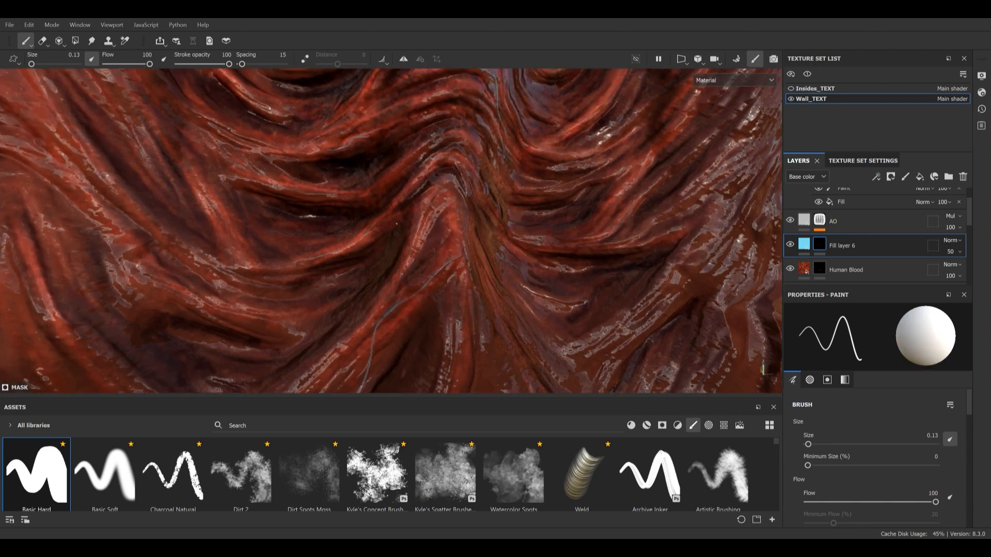
Paint another thin vein down the slope beside the neighbouring ridge and inspect it from different angles
alt+right_drag(428, 173, 422, 141)
alt+middle_drag(421, 141, 405, 212)
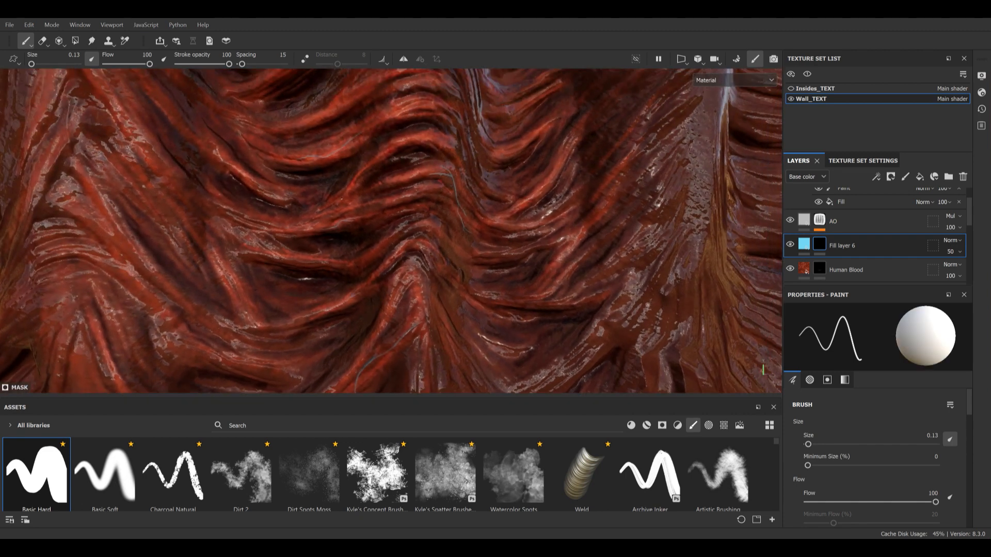
drag(160, 156, 225, 241)
alt+right_drag(496, 289, 503, 256)
alt+middle_drag(516, 255, 475, 258)
alt+right_drag(469, 264, 455, 294)
mouse_move(455, 294)
alt+mouse_down()
mouse_move(465, 282)
mouse_move(456, 273)
alt+mouse_up()
alt+middle_drag(457, 273, 472, 243)
alt+drag(473, 243, 472, 260)
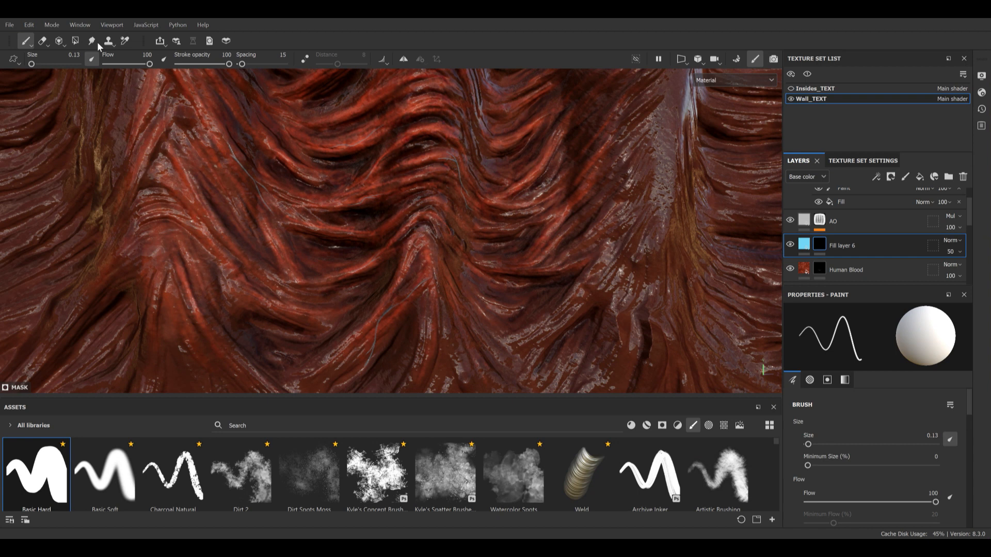
alt+drag(454, 278, 455, 310)
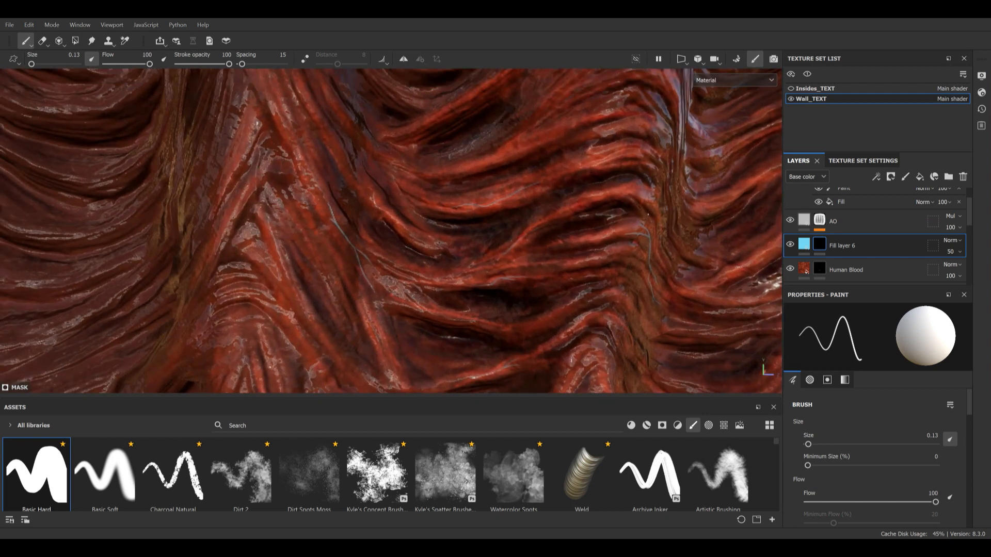
Add an Emissive channel to the Wall_TEXT texture set
click(857, 161)
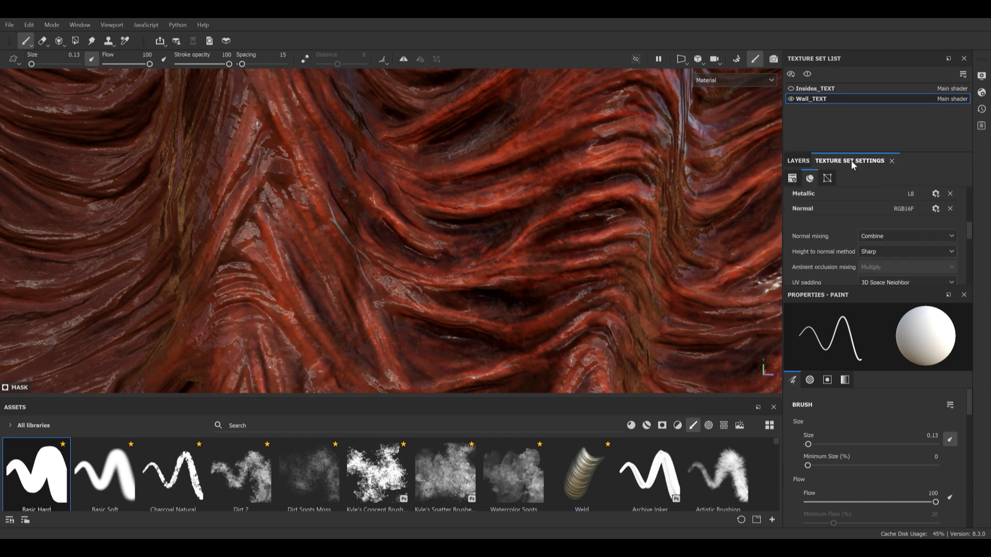
scroll(874, 244, down, 6)
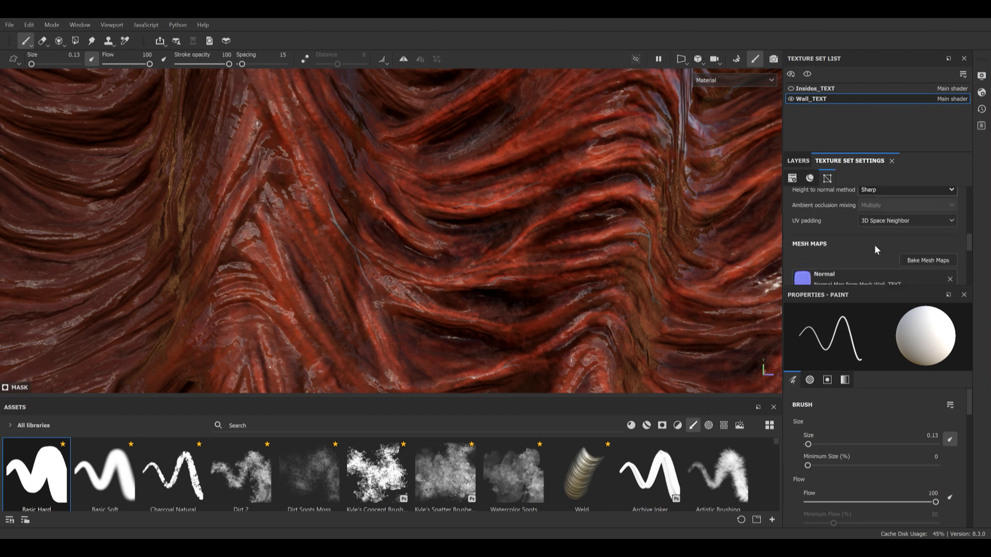
scroll(874, 244, up, 8)
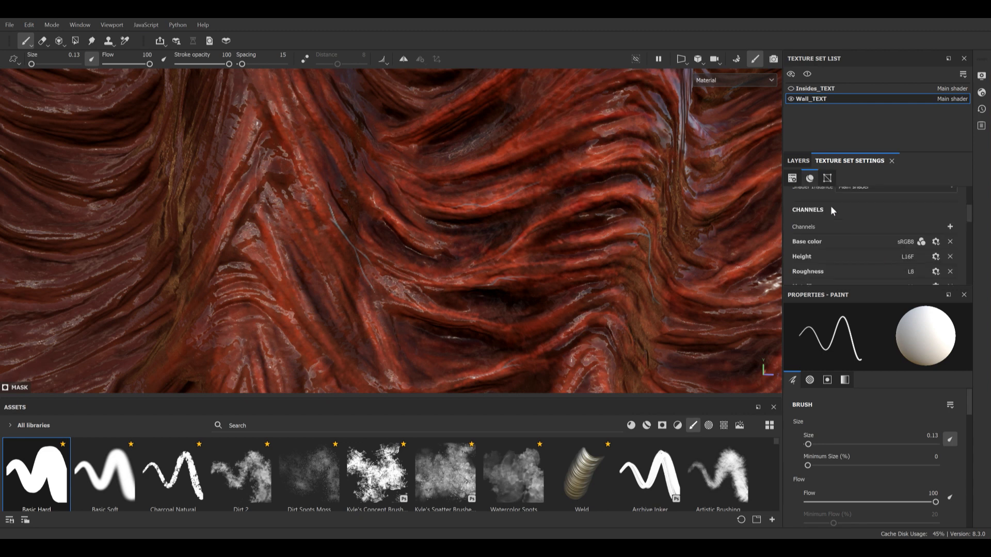
click(949, 227)
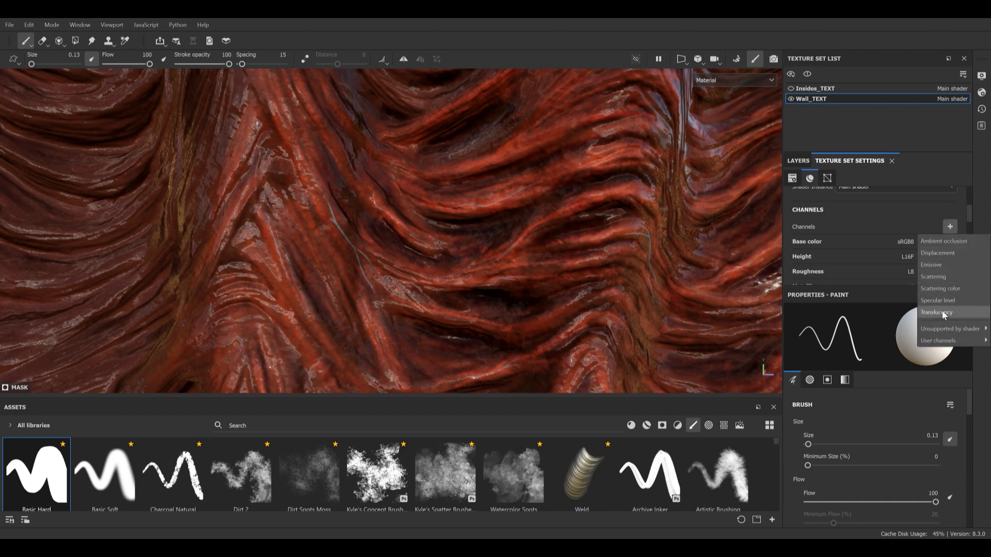
click(945, 266)
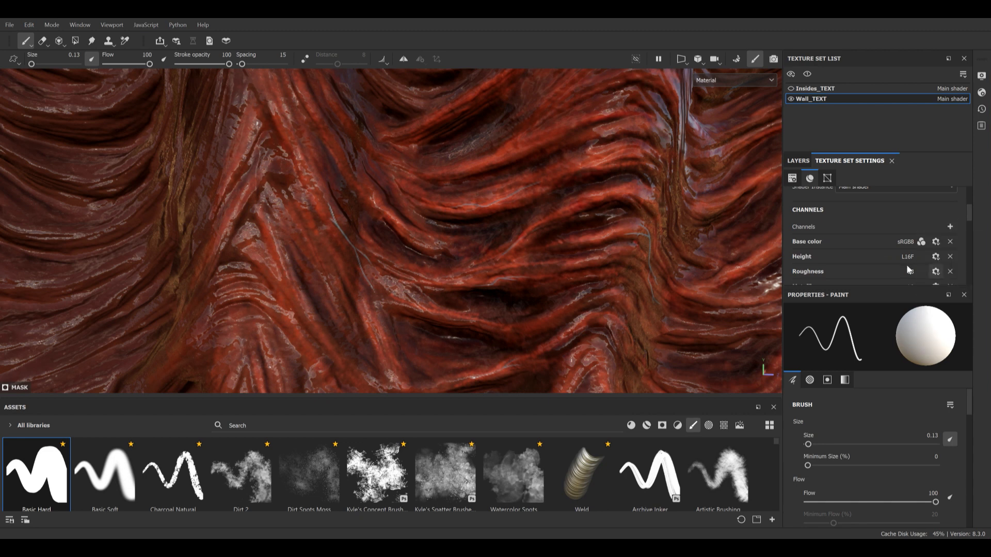
alt+middle_drag(538, 278, 519, 205)
Open the fill settings of the light-blue vein layer (Fill layer 6) and enable its emissive channel
click(798, 161)
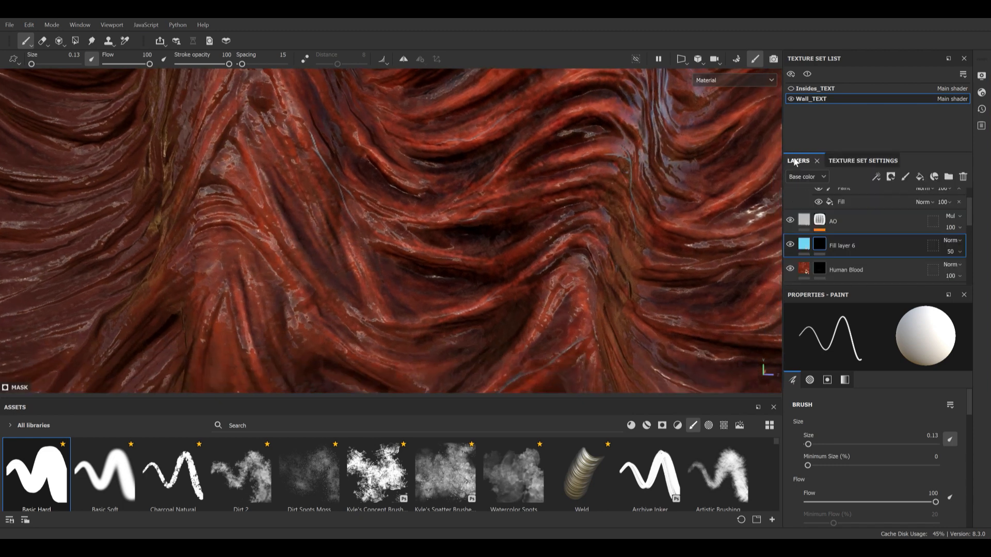
scroll(843, 201, up, 1)
click(804, 245)
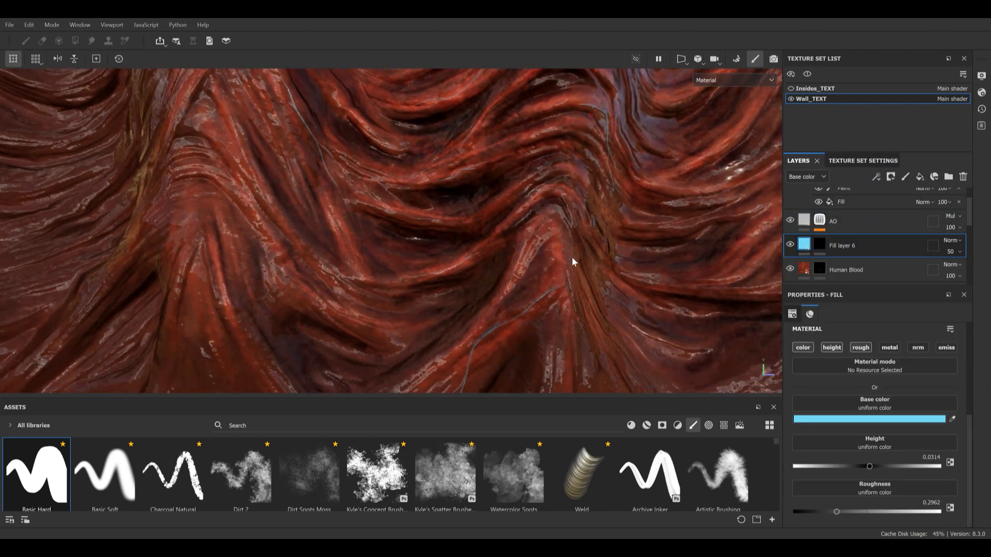
scroll(572, 257, down, 1)
alt+middle_drag(572, 258, 555, 226)
click(945, 348)
scroll(887, 389, down, 1)
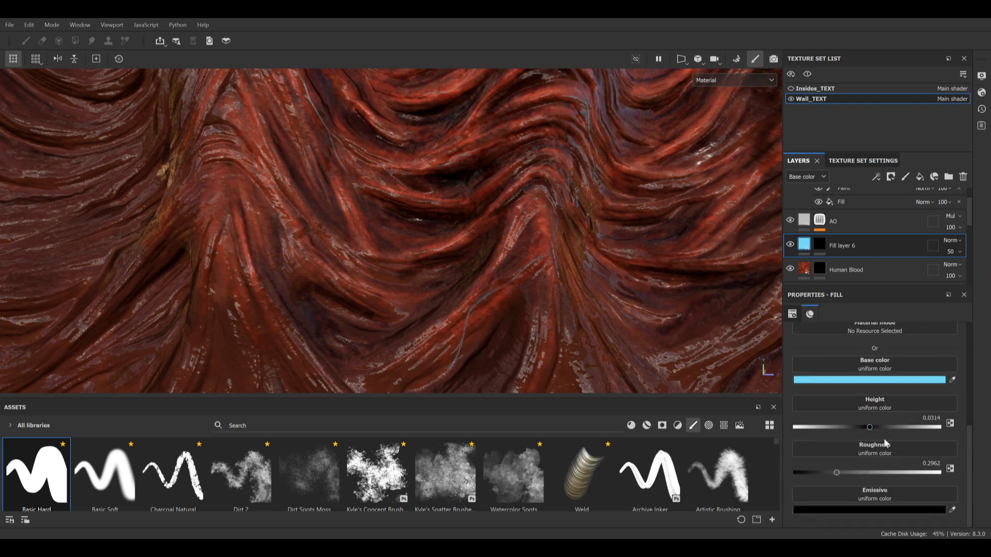
Set the vein layer's emissive color to a very dark blue, checking the veins on the wall
click(872, 509)
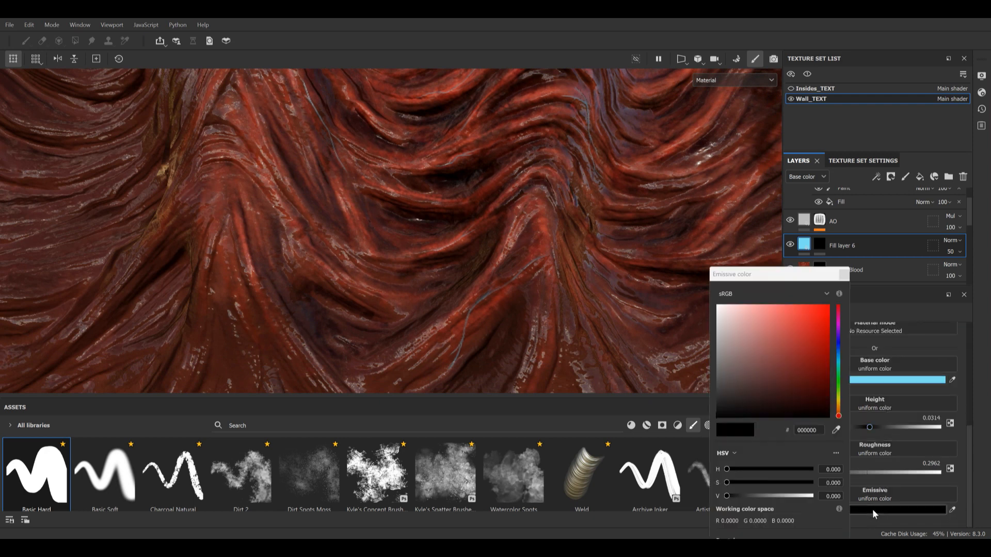
click(838, 356)
mouse_move(766, 317)
mouse_down()
mouse_move(744, 342)
mouse_move(734, 405)
mouse_move(721, 408)
mouse_move(705, 268)
mouse_move(830, 359)
mouse_move(746, 386)
mouse_up()
mouse_move(400, 221)
alt+mouse_down()
mouse_move(497, 223)
mouse_move(503, 258)
alt+mouse_up()
alt+drag(463, 237, 647, 288)
drag(742, 389, 736, 392)
click(844, 274)
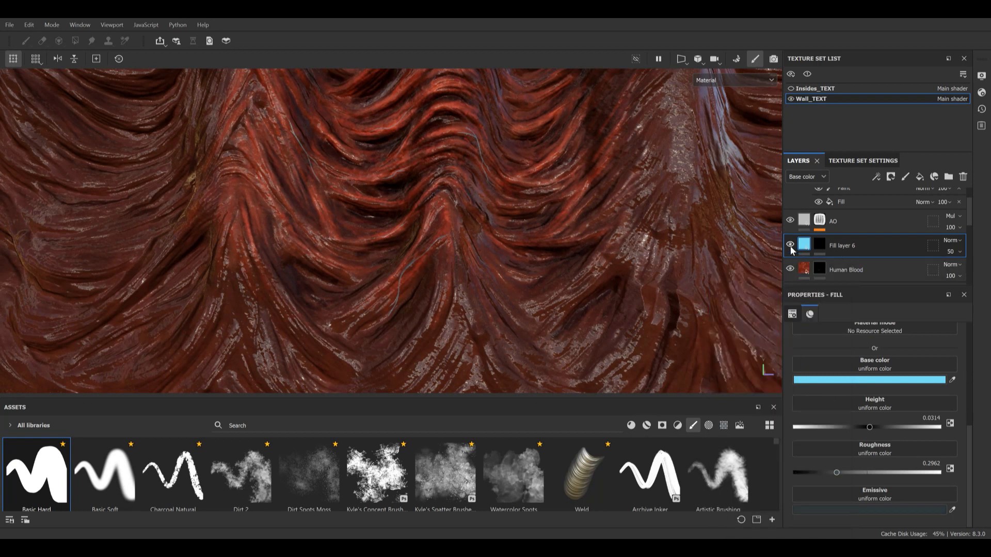
Turn the vein layer's roughness channel off and on again to compare the look of the veins
scroll(889, 356, up, 3)
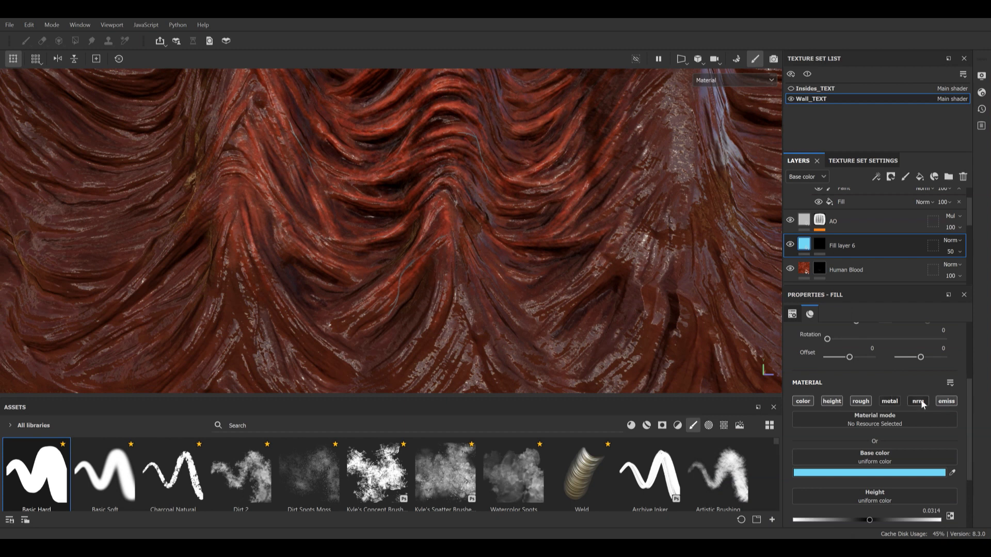
click(865, 402)
click(865, 400)
alt+drag(493, 204, 583, 266)
Select the layers from AO copy 1 down to Fill layer 2 and add a new folder for them
scroll(880, 247, up, 1)
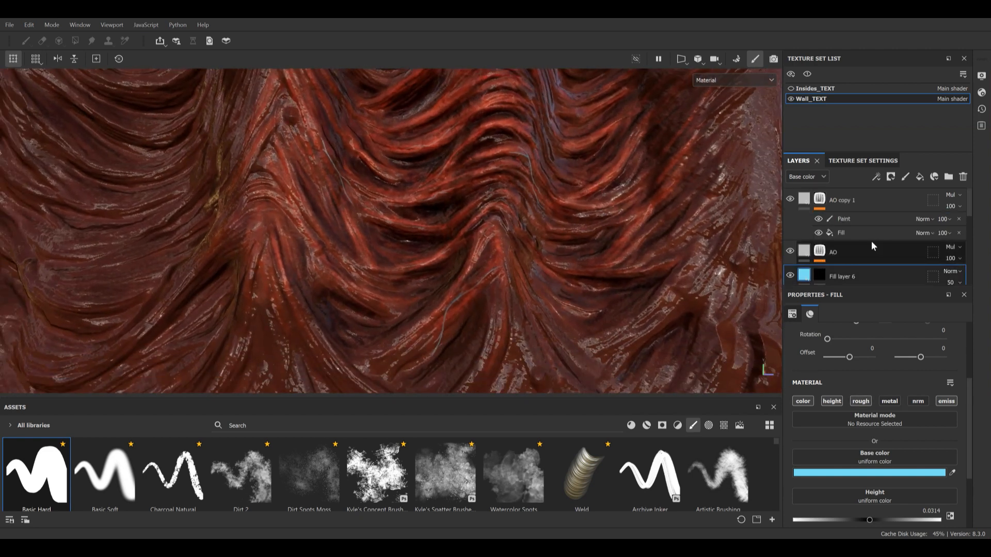
click(878, 200)
scroll(878, 226, down, 3)
scroll(872, 242, down, 3)
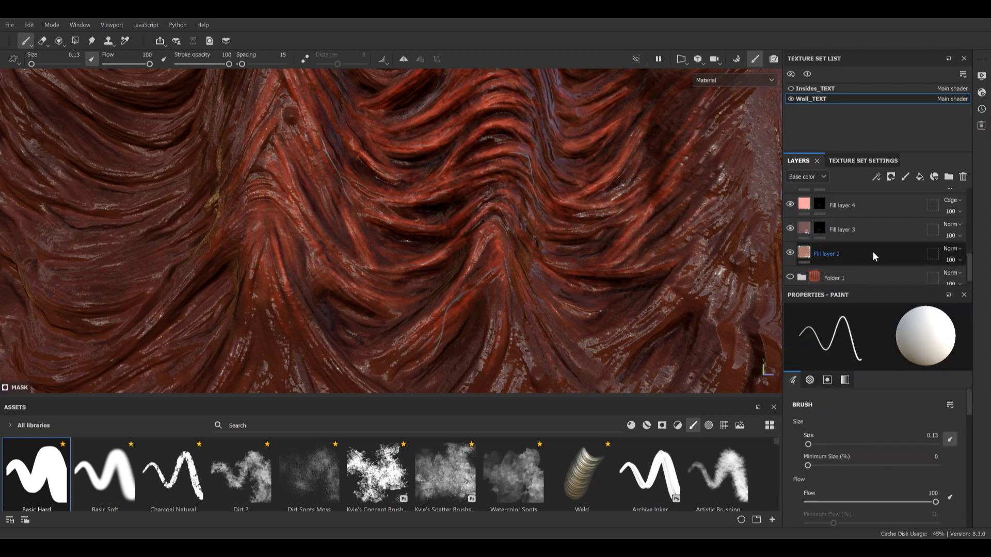
shift+click(874, 254)
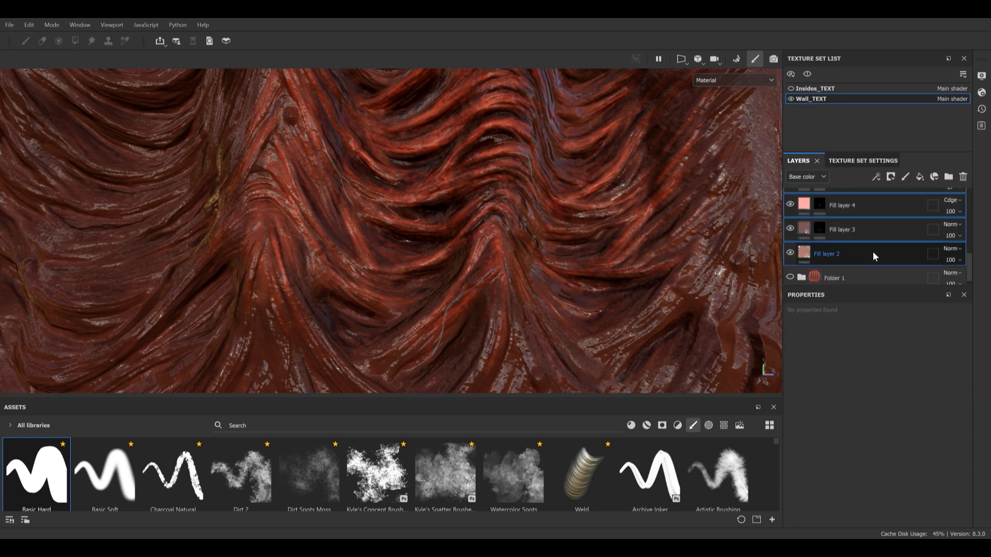
click(949, 179)
scroll(875, 235, up, 4)
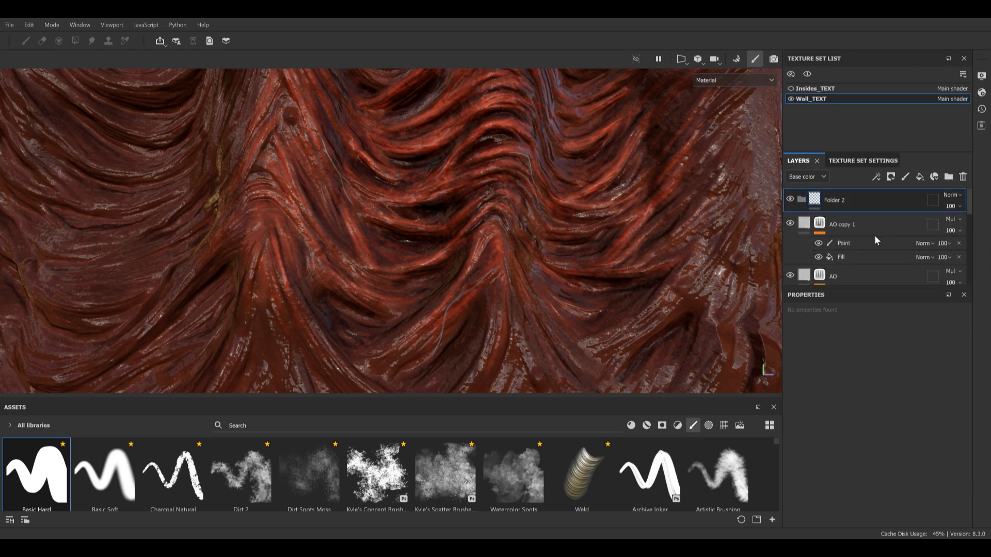
Move the layers from AO copy 1 through Fill layer 2 into Folder 2, hide it and show Folder 1
click(858, 227)
scroll(866, 248, down, 3)
scroll(866, 248, down, 2)
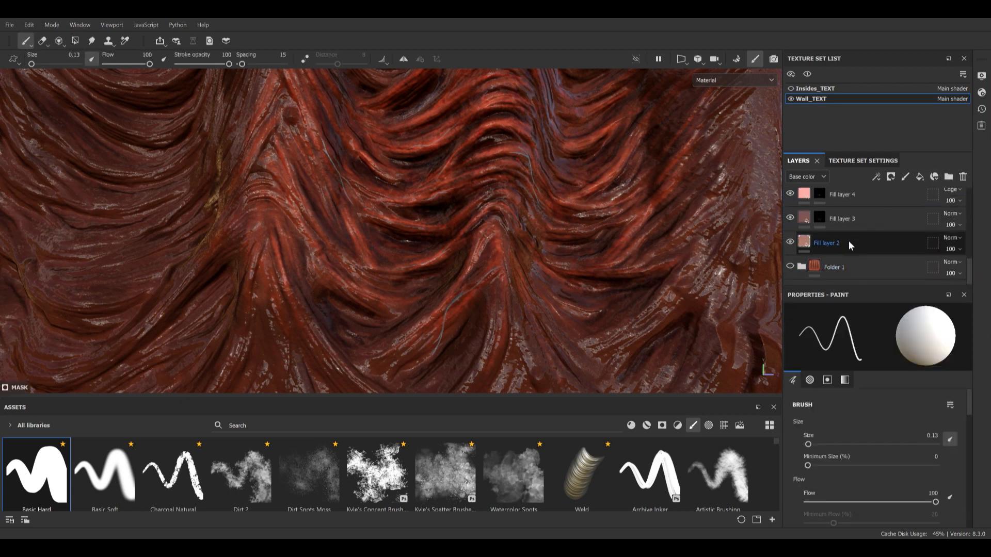
shift+click(849, 242)
scroll(877, 248, up, 5)
drag(840, 244, 808, 202)
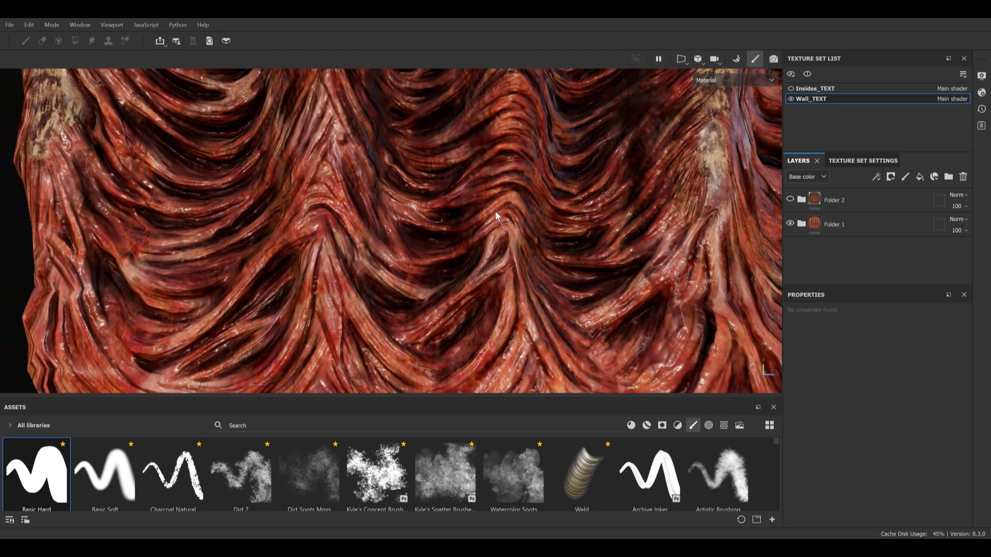
Expand Folder 1 and its Green_goo group to review the layers, checking the effect of Zombie_Skin's visibility
alt+drag(495, 210, 508, 259)
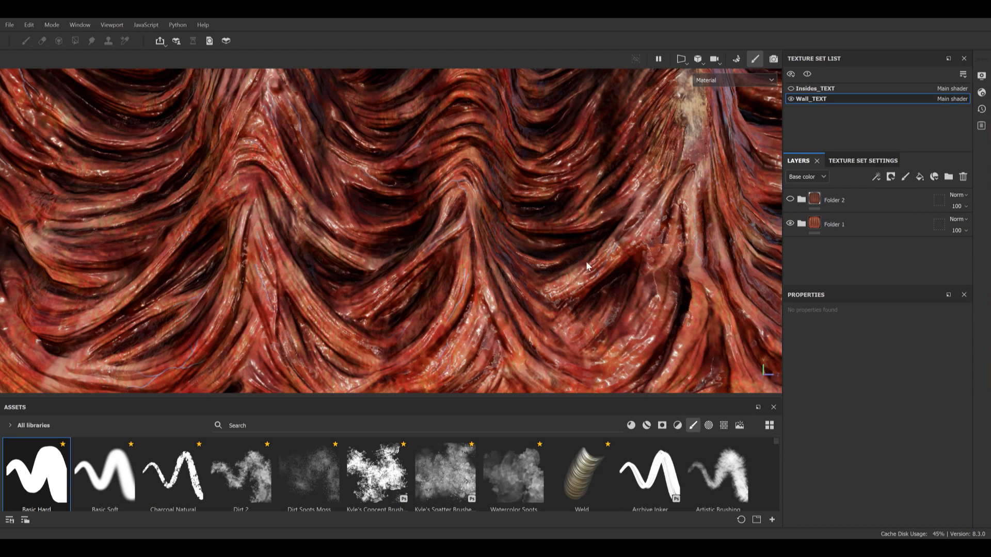
scroll(587, 262, down, 1)
click(800, 225)
scroll(817, 242, down, 2)
scroll(820, 245, down, 1)
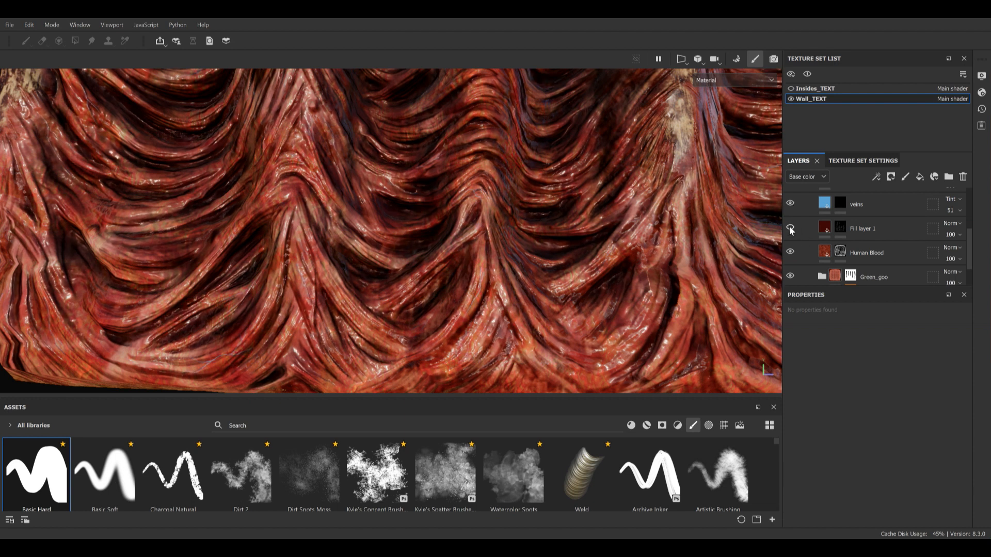
scroll(818, 246, down, 1)
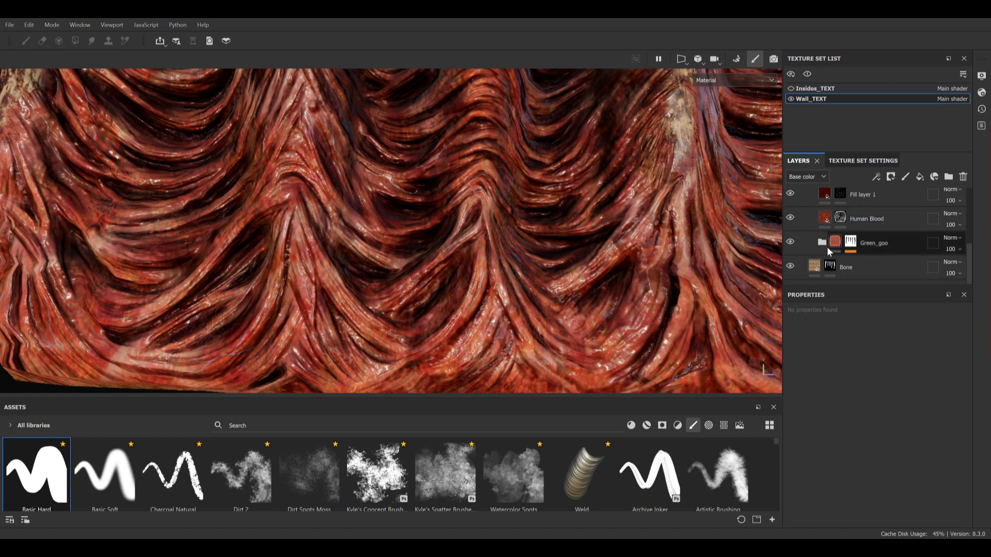
scroll(852, 261, down, 3)
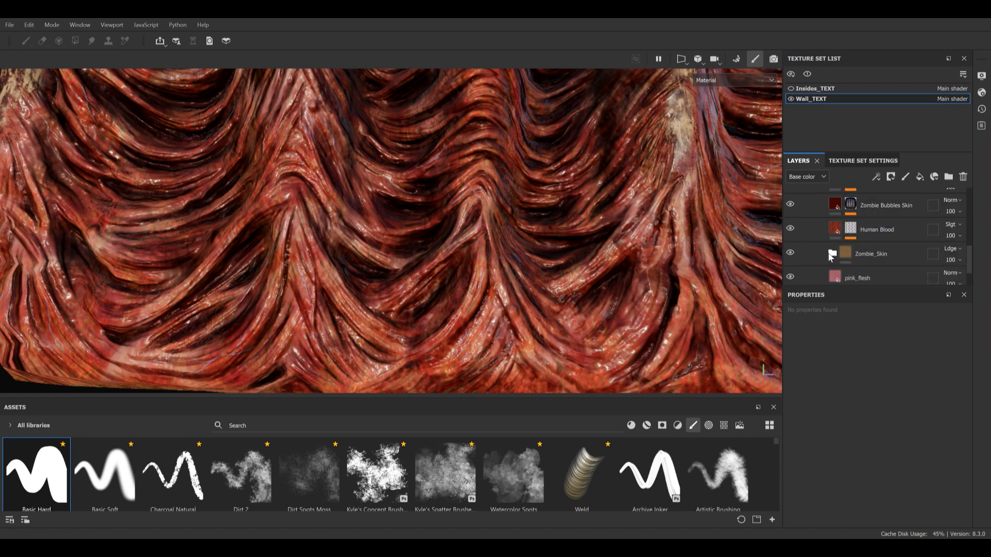
scroll(844, 255, down, 1)
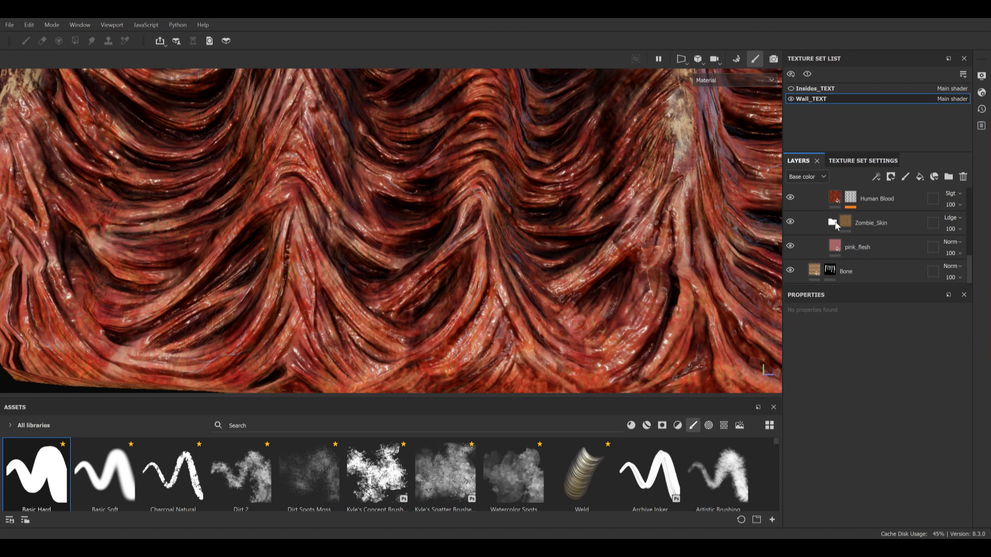
click(791, 222)
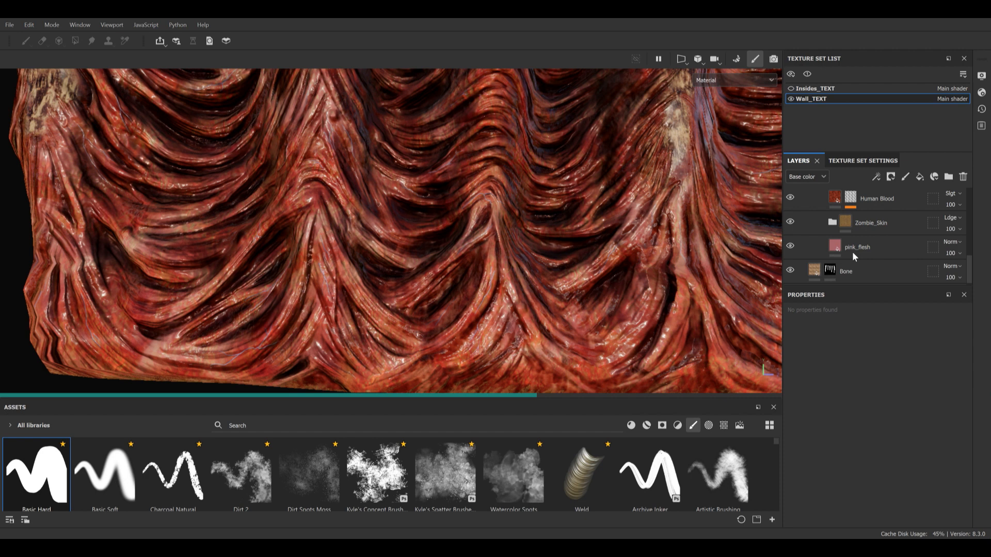
Inspect the exposed bones on the wall and look up the Bone material among the material assets
scroll(853, 252, up, 1)
alt+middle_drag(526, 198, 515, 265)
alt+drag(503, 260, 503, 227)
scroll(834, 255, down, 1)
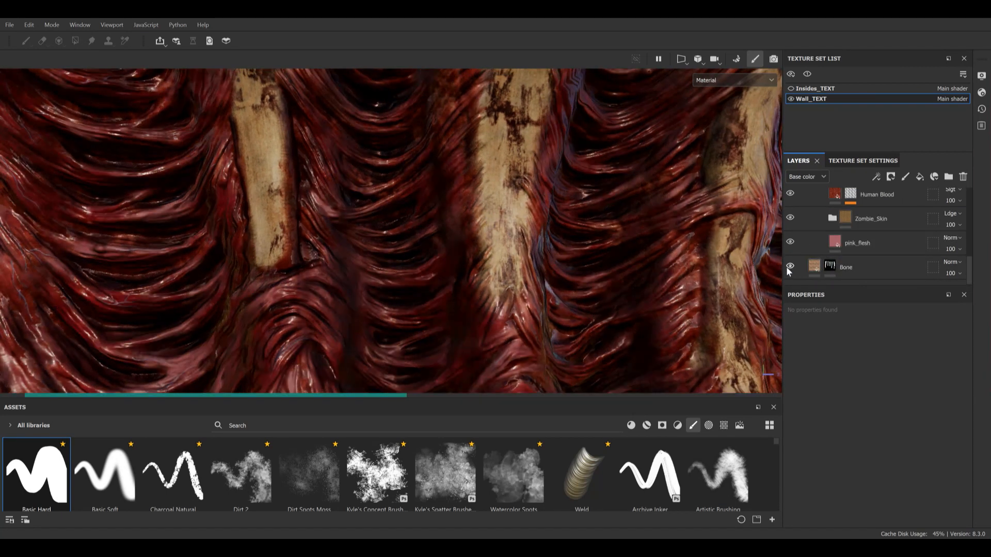
click(631, 425)
drag(564, 356, 562, 245)
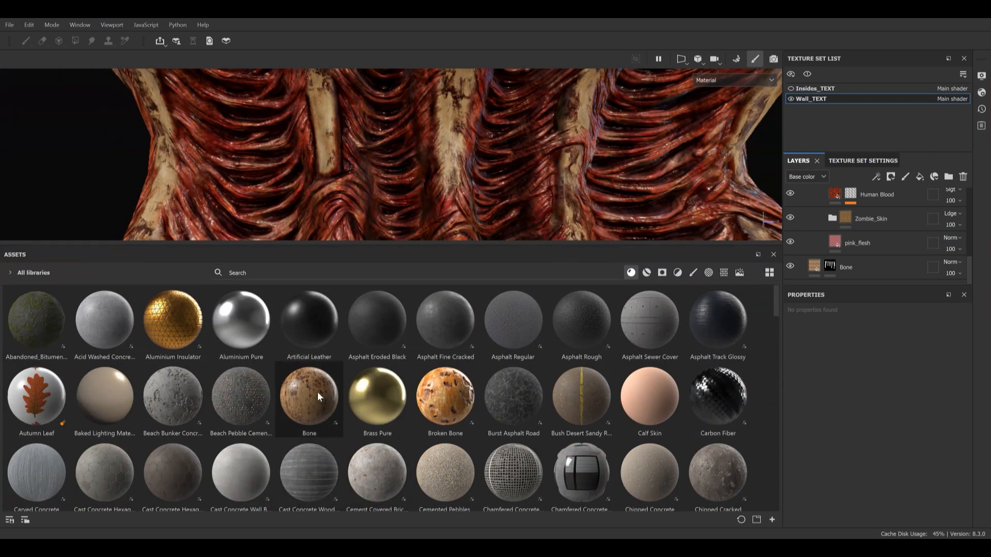
drag(529, 244, 570, 392)
Open the Bone layer's fill settings at its material parameters
click(831, 265)
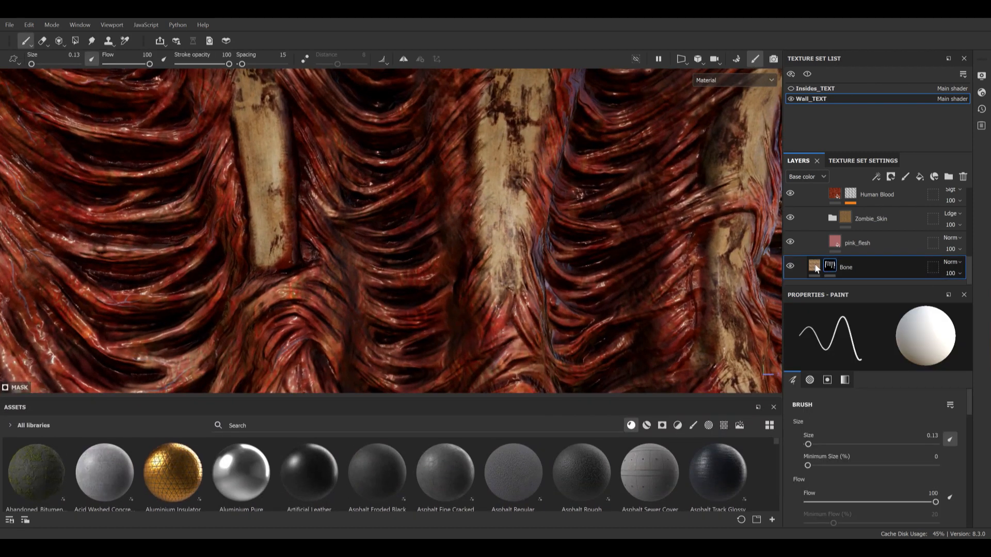
click(814, 265)
scroll(857, 377, down, 6)
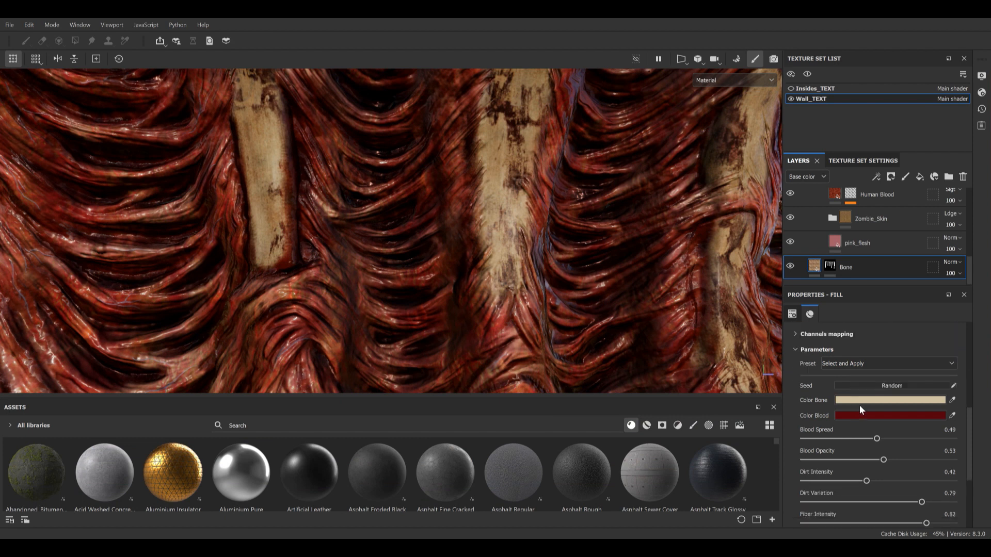
Frame the upper wall, check the bones in the combined 3D/2D view, and return to the 3D only view
alt+right_drag(591, 277, 286, 128)
alt+drag(286, 129, 553, 181)
alt+middle_drag(553, 181, 479, 257)
alt+right_drag(480, 257, 440, 202)
alt+drag(440, 202, 372, 149)
alt+drag(612, 282, 593, 157)
click(684, 64)
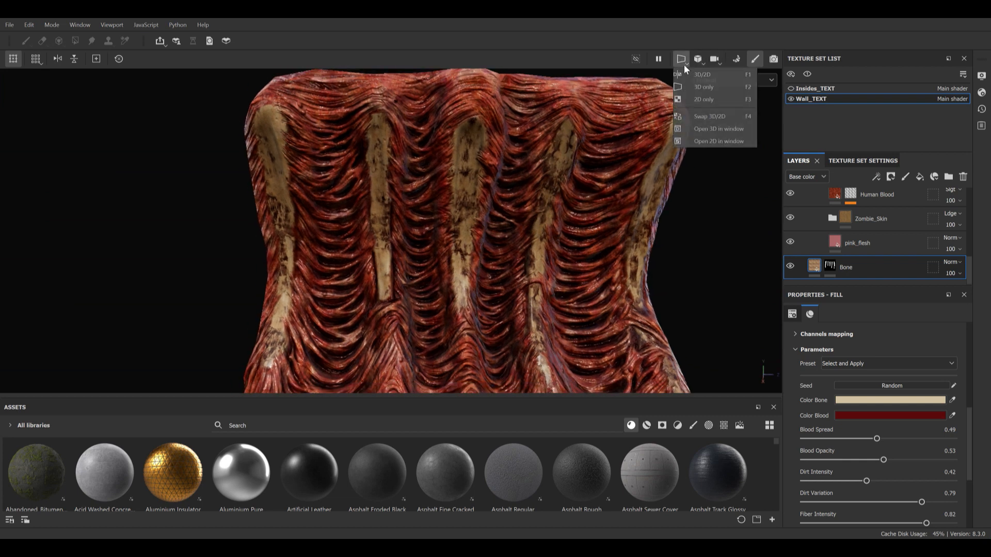
click(707, 77)
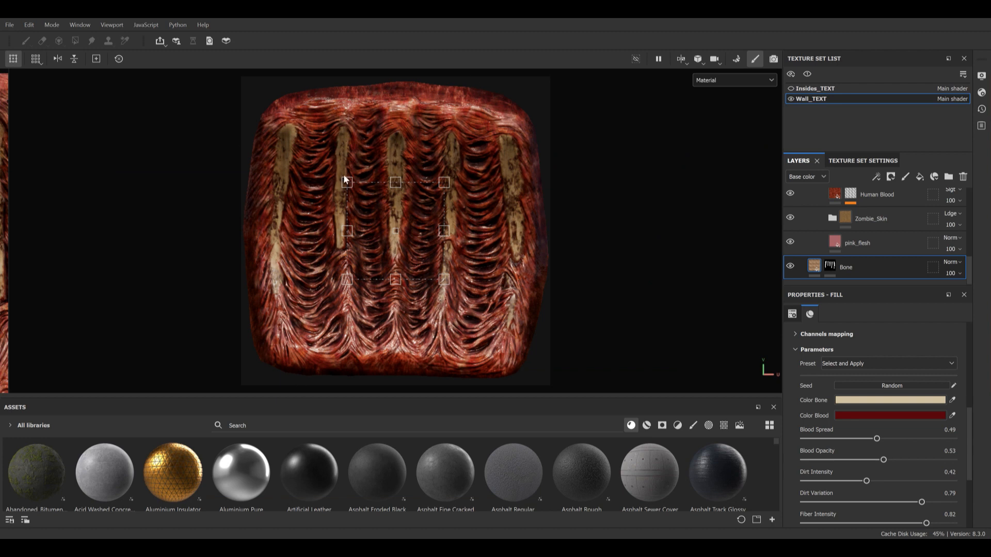
click(683, 60)
click(703, 88)
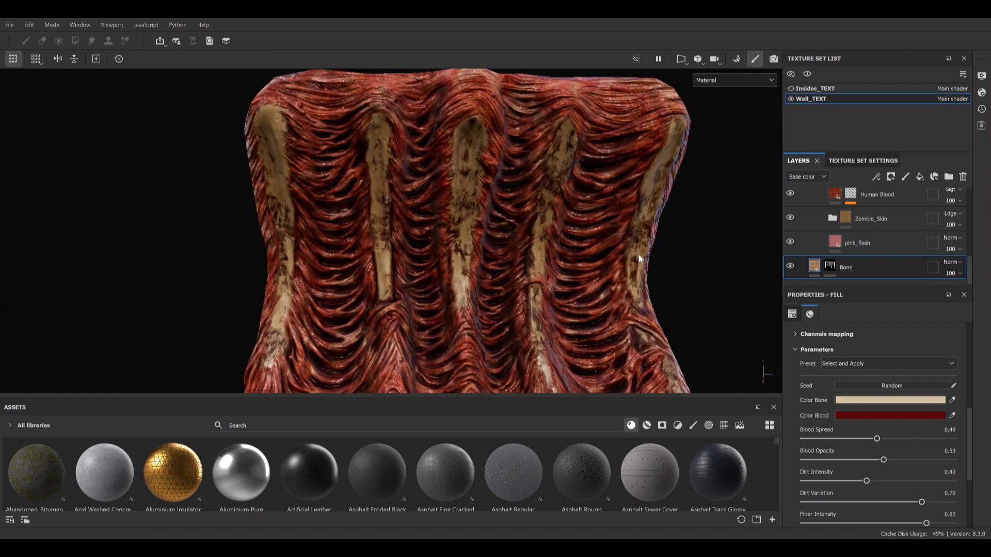
Examine the Bone layer's tiling, bone and blood colors, and its blood, dirt, fiber and roughness parameters
scroll(890, 413, down, 1)
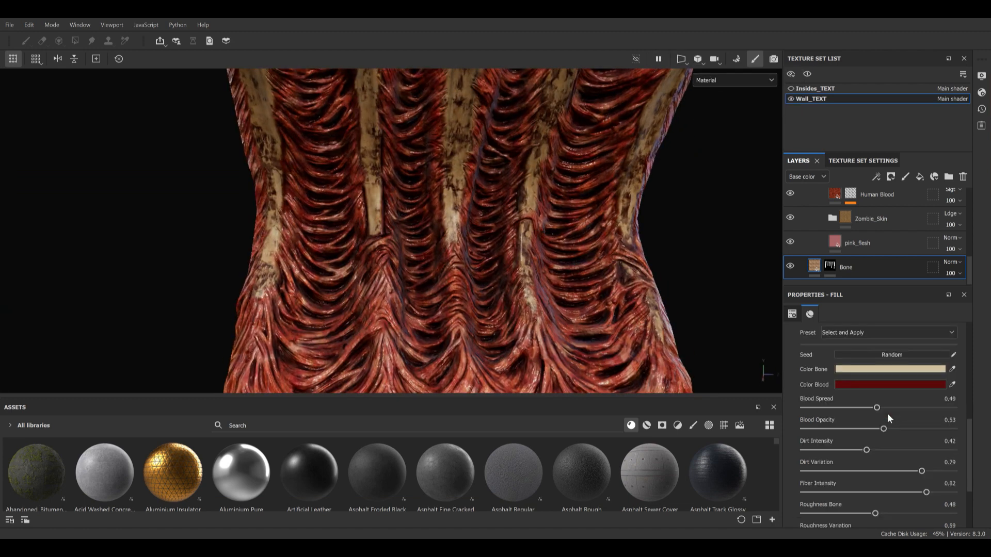
scroll(887, 414, up, 5)
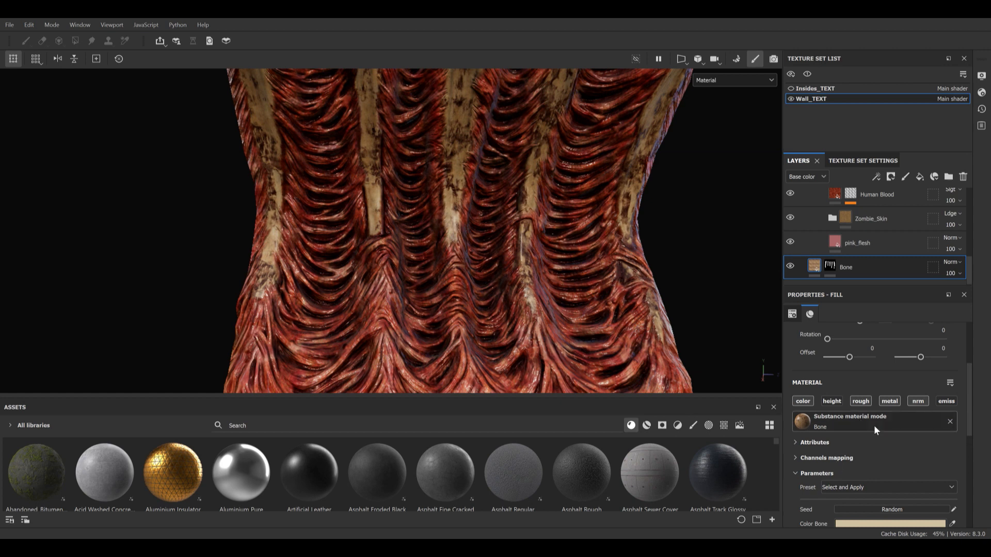
scroll(874, 426, up, 3)
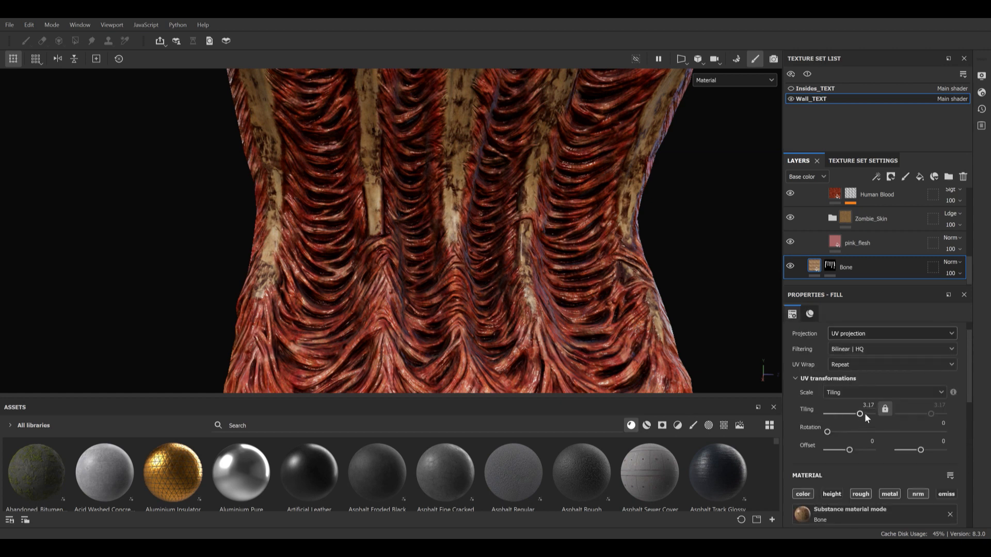
scroll(880, 439, down, 10)
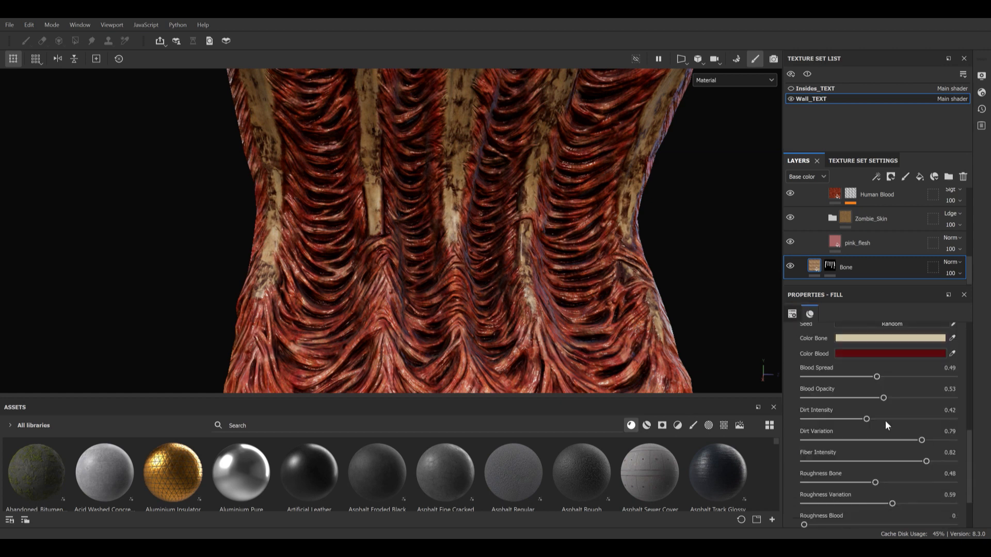
scroll(886, 425, up, 3)
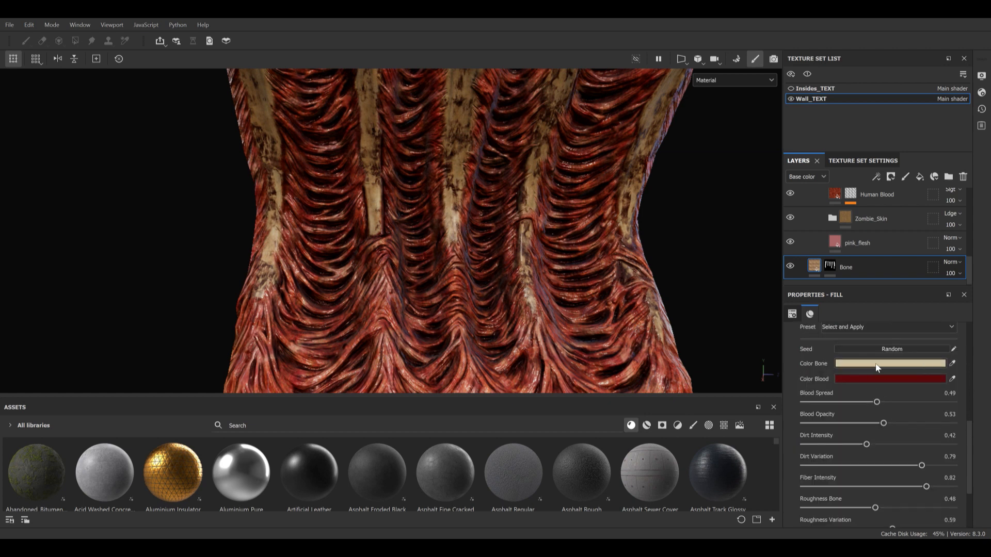
scroll(867, 392, down, 3)
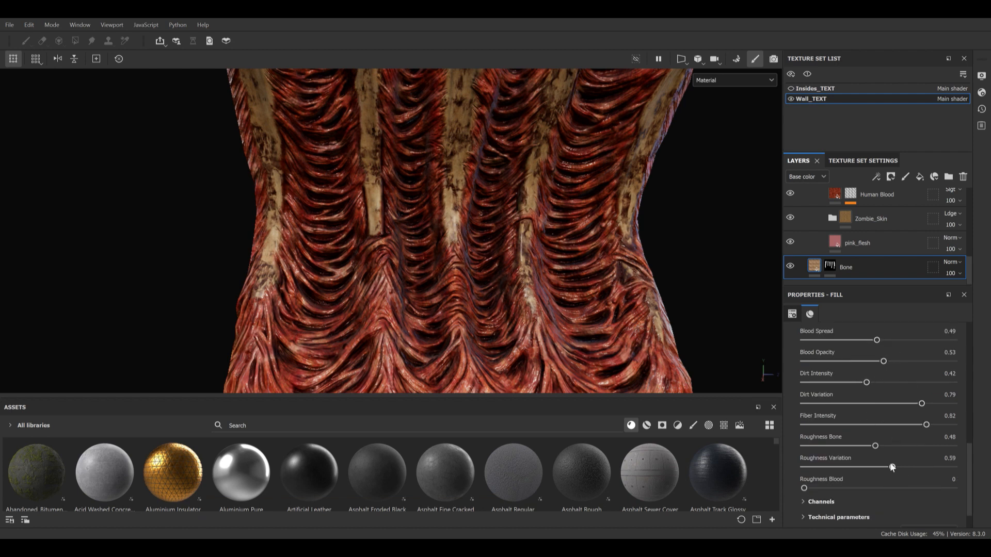
scroll(887, 393, up, 4)
mouse_move(504, 249)
alt+mouse_down()
mouse_move(486, 254)
mouse_move(480, 231)
mouse_move(462, 250)
alt+mouse_up()
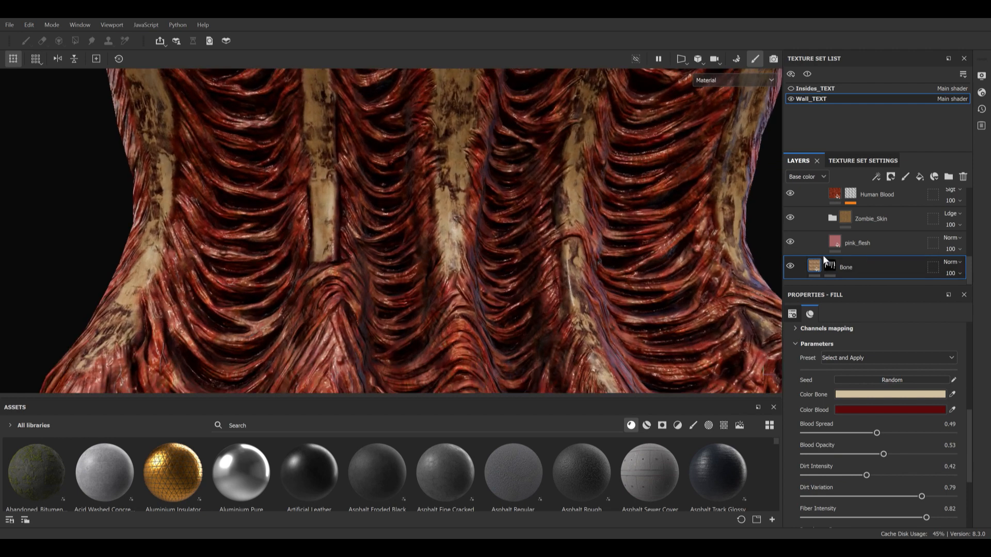
Select the Bone layer's mask and inspect the bones and flesh across the whole wall from different angles
click(827, 264)
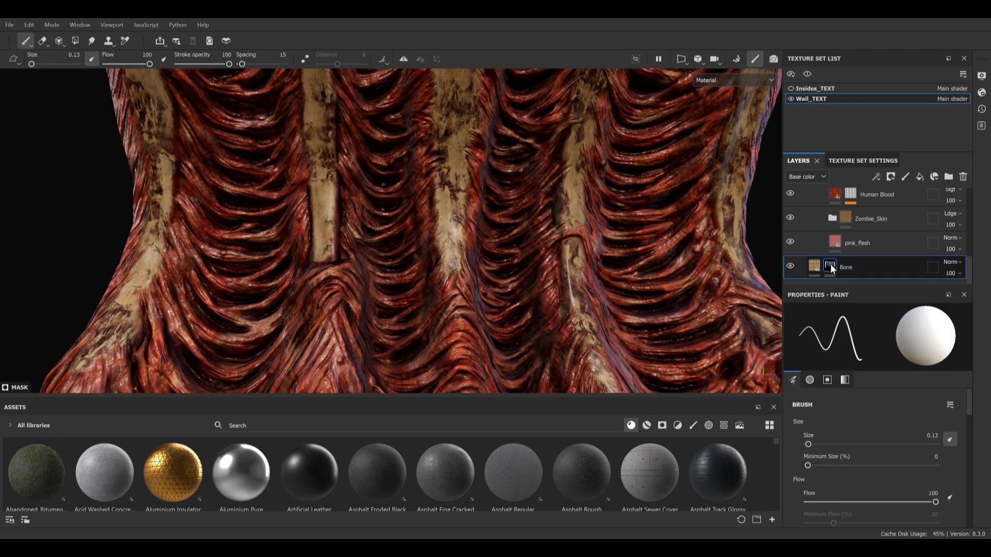
mouse_move(831, 264)
scroll(535, 239, down, 3)
alt+drag(534, 239, 562, 240)
scroll(531, 239, down, 2)
alt+middle_drag(607, 249, 577, 275)
alt+drag(576, 275, 570, 263)
alt+middle_drag(496, 310, 489, 232)
scroll(486, 232, up, 3)
alt+drag(485, 233, 477, 199)
scroll(477, 198, down, 2)
alt+middle_drag(485, 150, 451, 175)
scroll(452, 175, down, 1)
alt+drag(451, 175, 476, 245)
alt+middle_drag(477, 244, 475, 265)
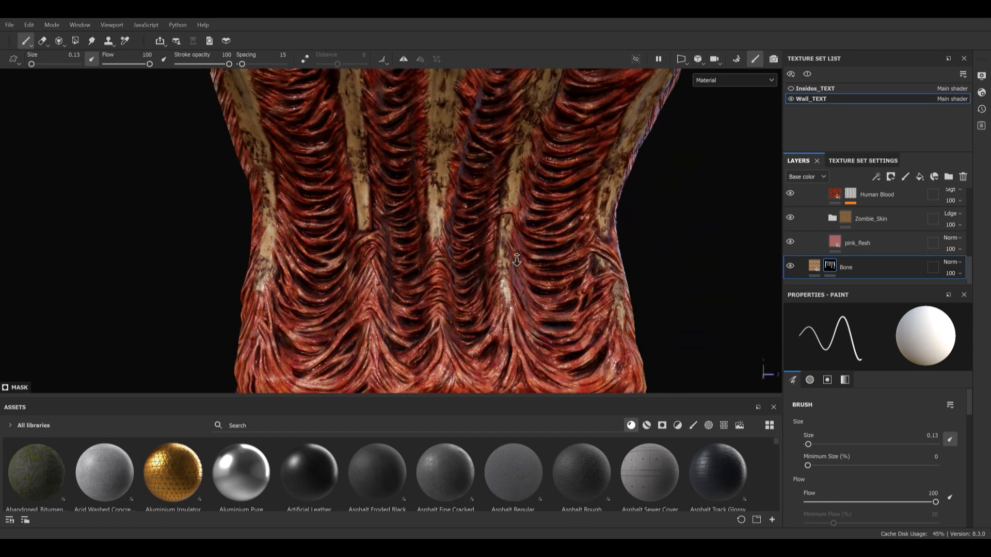
scroll(481, 226, down, 2)
alt+drag(482, 224, 458, 224)
alt+middle_drag(459, 223, 434, 244)
scroll(450, 235, down, 1)
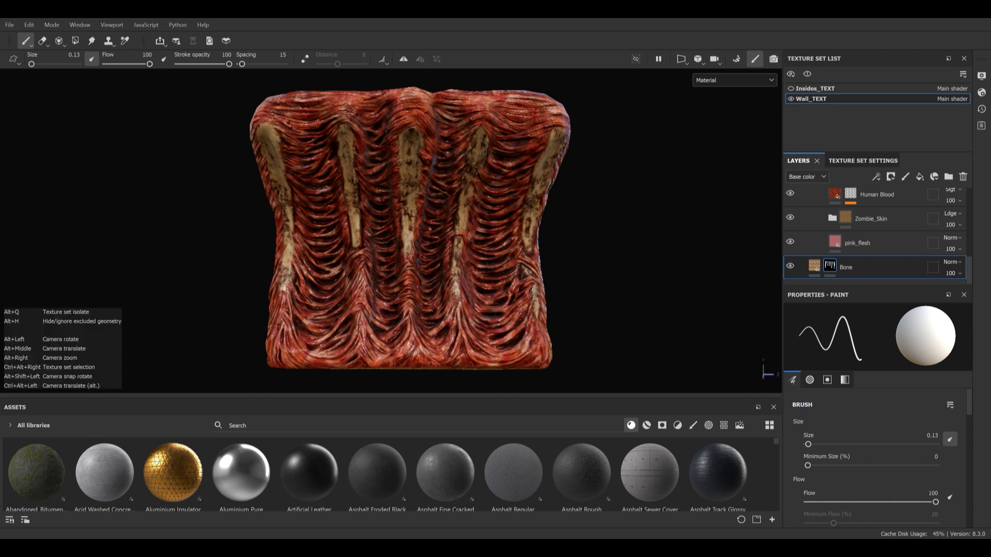
alt+right_drag(588, 268, 640, 319)
alt+middle_drag(640, 295, 627, 259)
alt+right_drag(627, 259, 570, 169)
alt+middle_drag(570, 169, 592, 213)
alt+right_drag(611, 235, 600, 229)
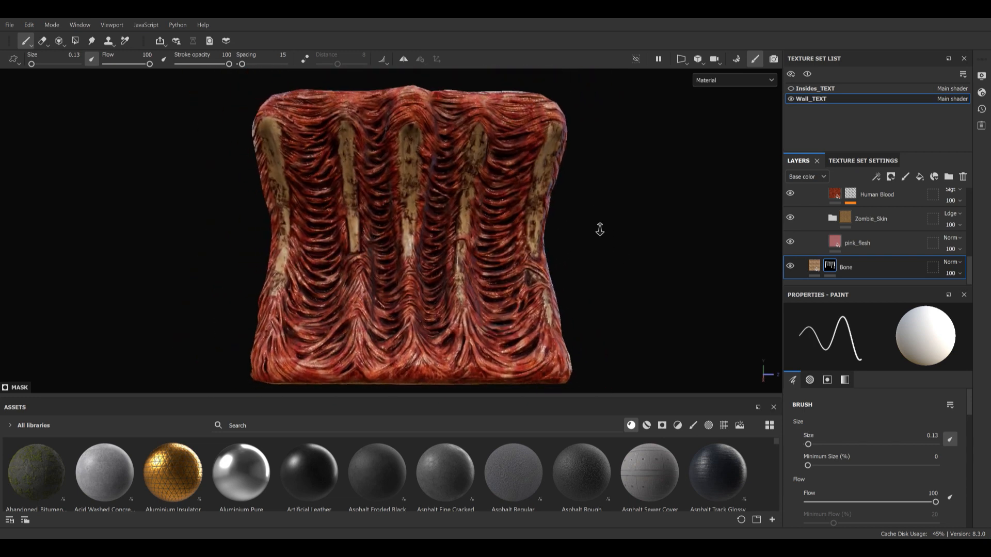